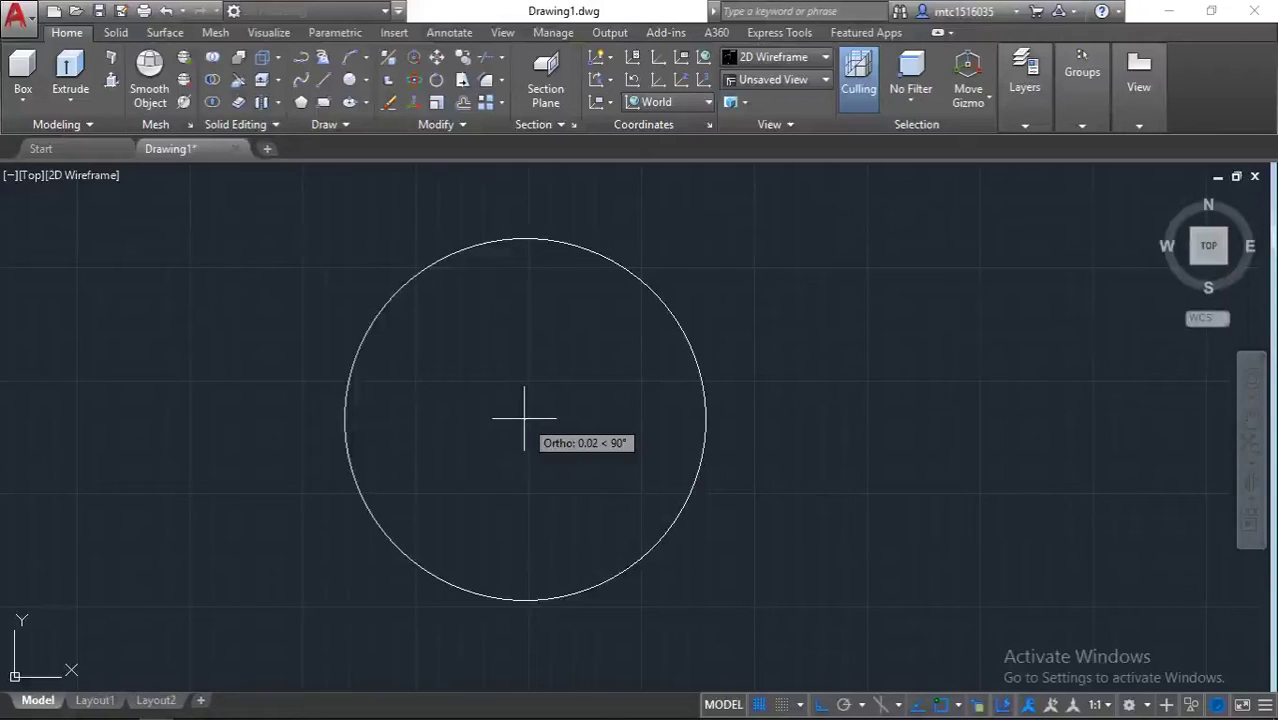
# - Draw a square polygon centred on the circle's centre, circumscribed about a radius of 6.5
pyautogui.click(524, 418)
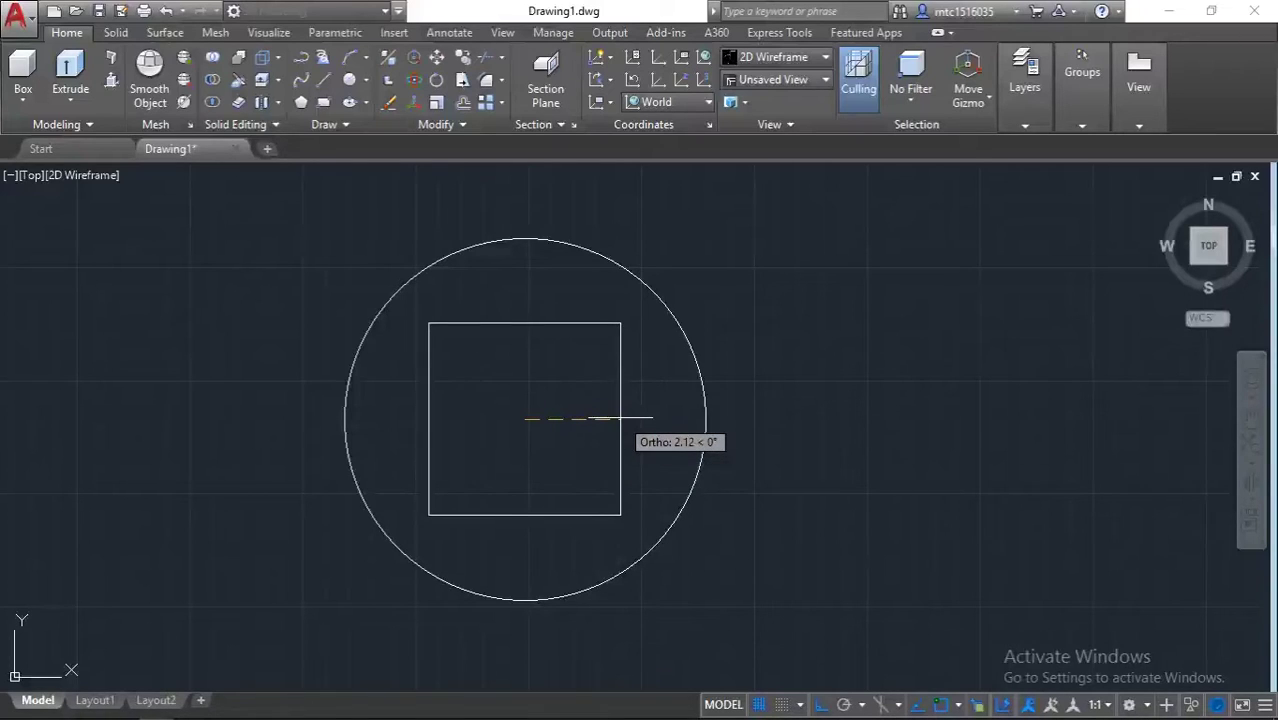
pyautogui.write('6.5')
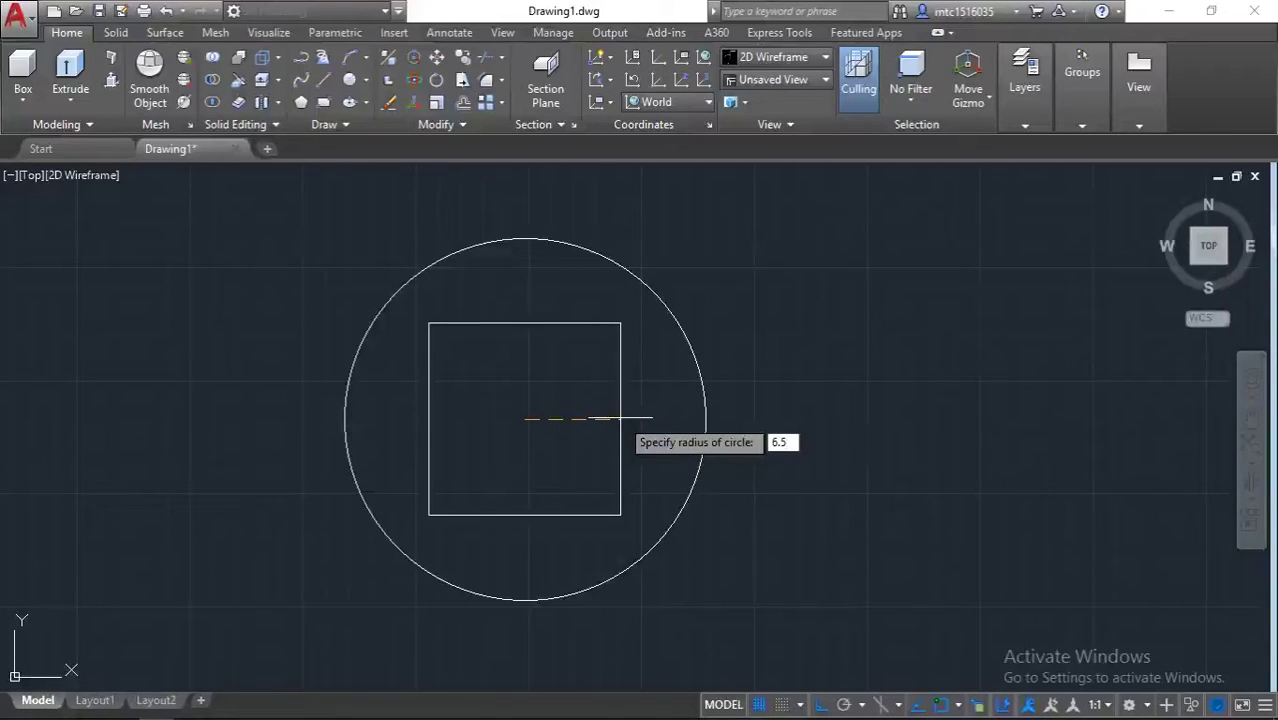
pyautogui.press('Return')
pyautogui.scroll(-2, 625, 417)
pyautogui.moveTo(630, 414); pyautogui.dragTo(580, 436, button='middle')
# - Turn off Ortho and draw a circle from the same centre out to the square's corner
pyautogui.write('c')
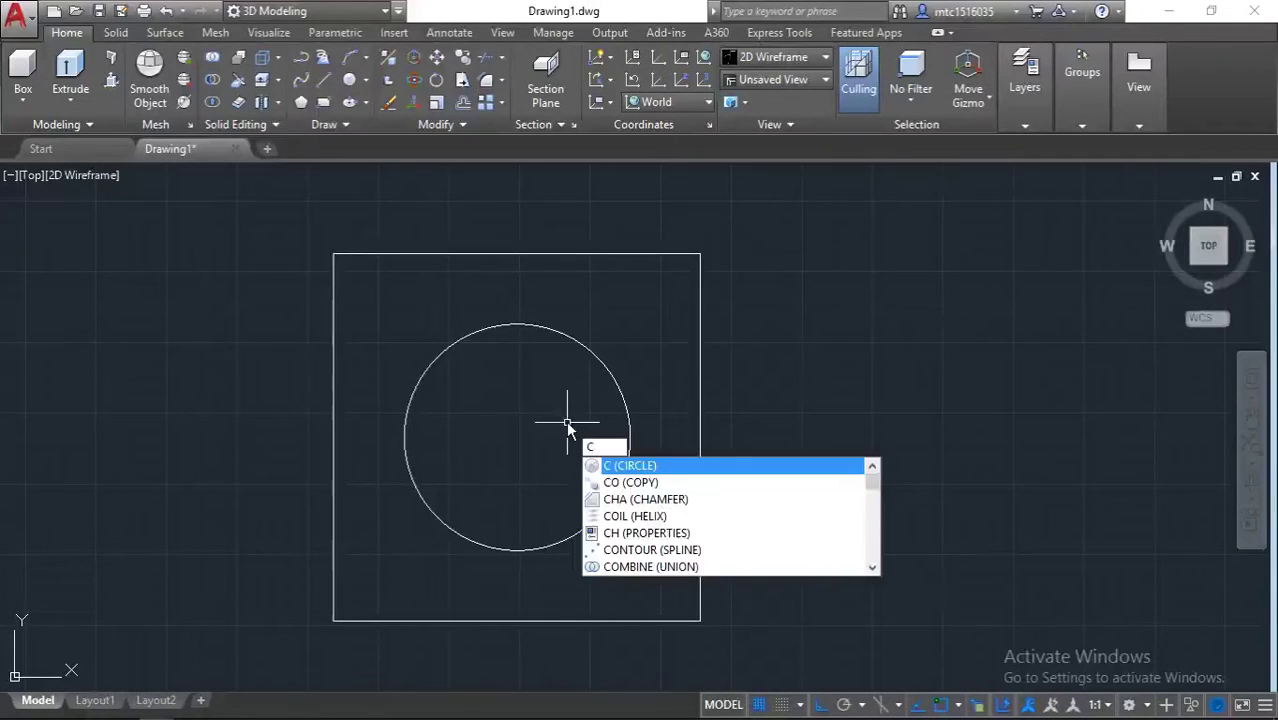
pyautogui.press('Return')
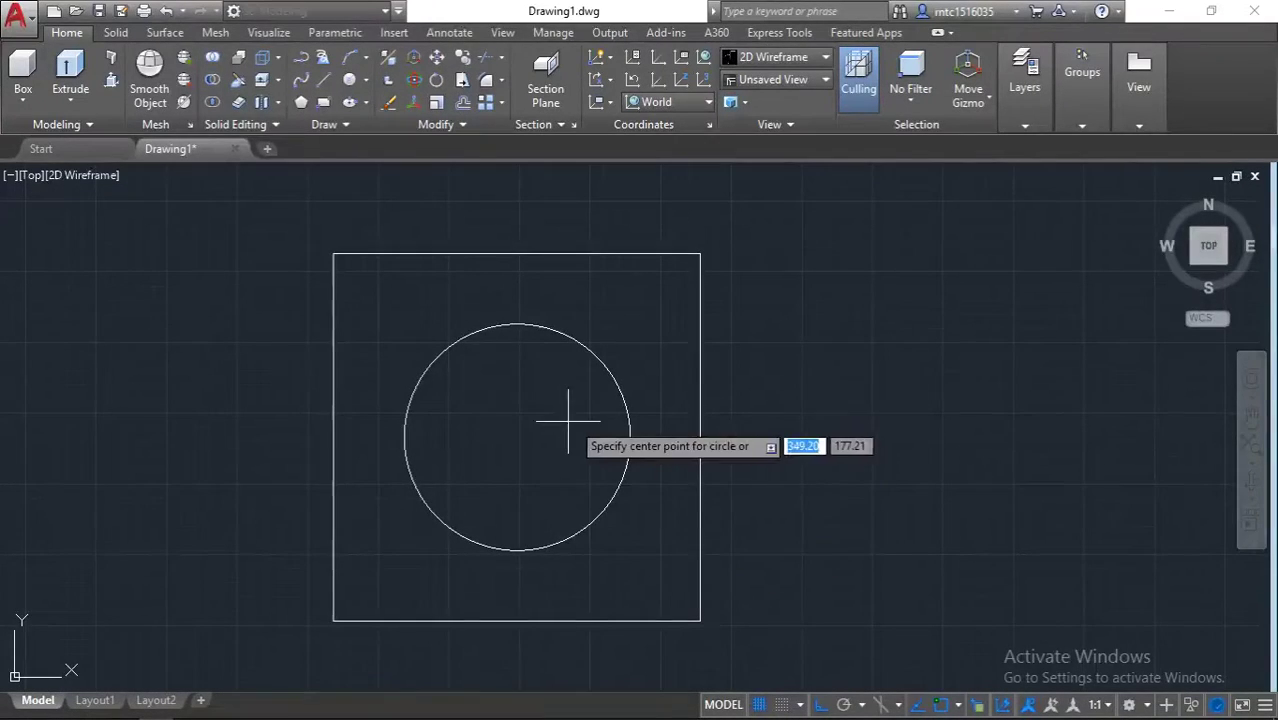
pyautogui.click(516, 437)
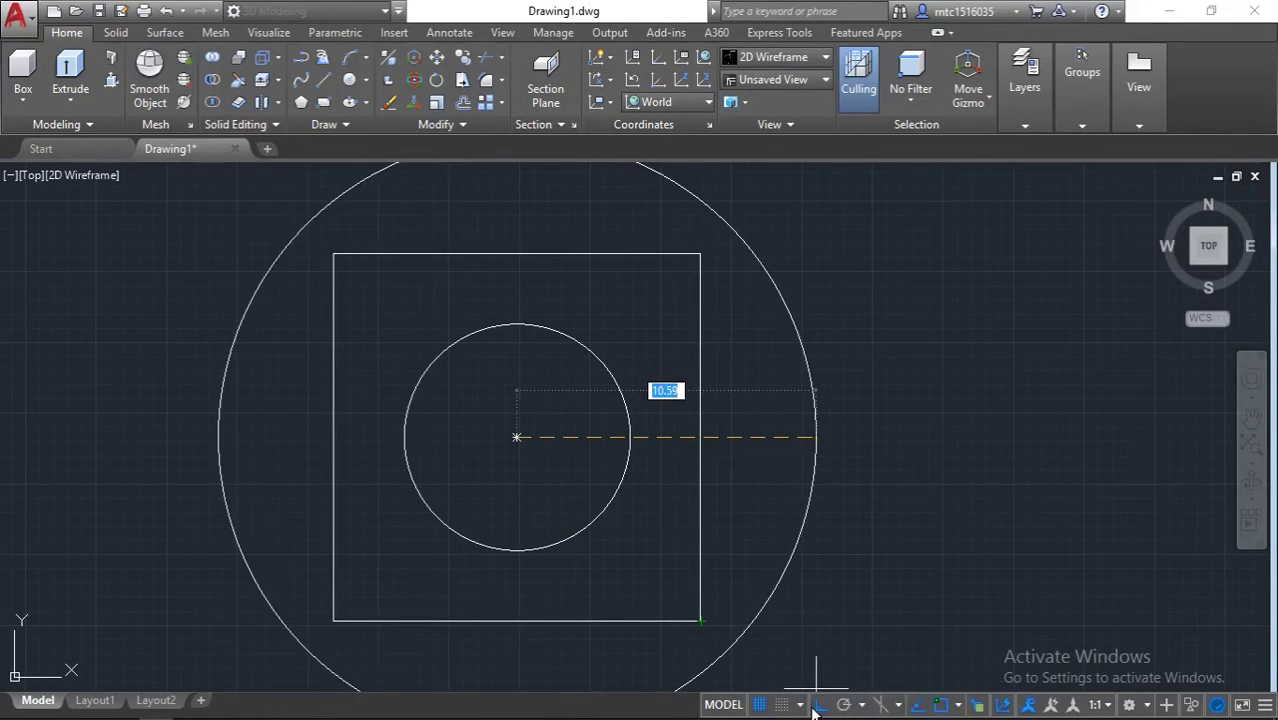
pyautogui.click(843, 705)
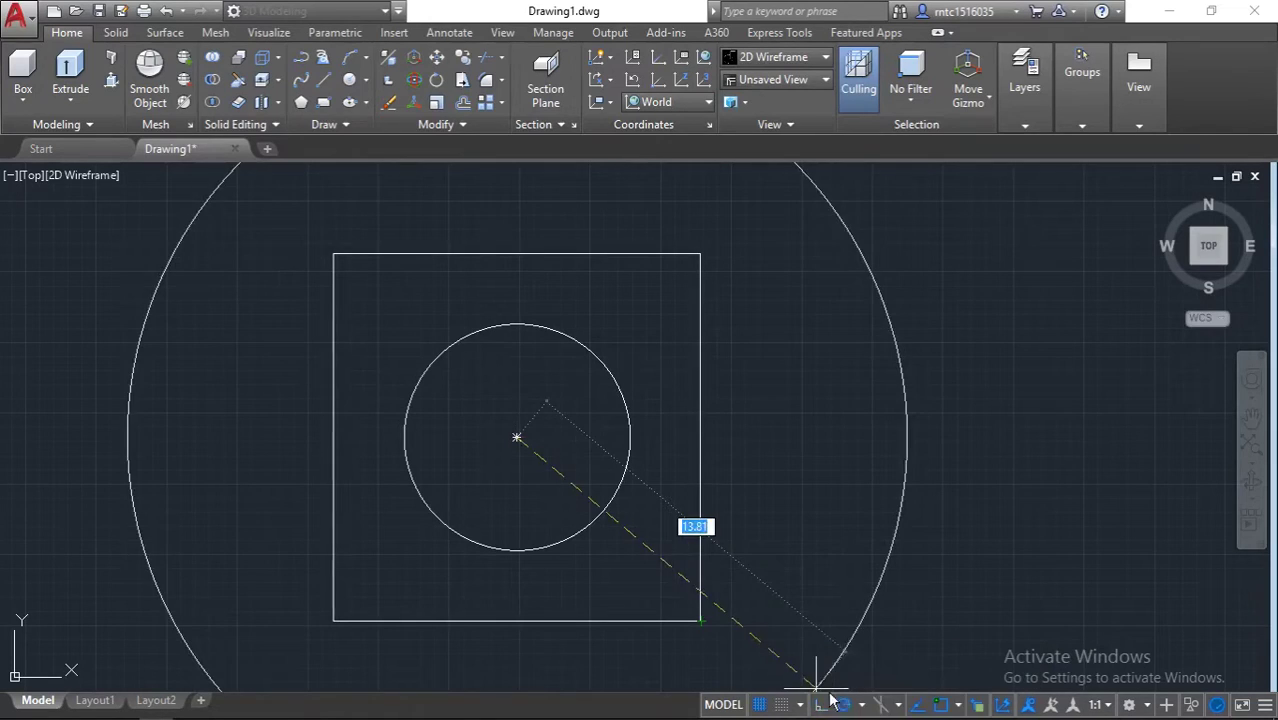
pyautogui.click(701, 621)
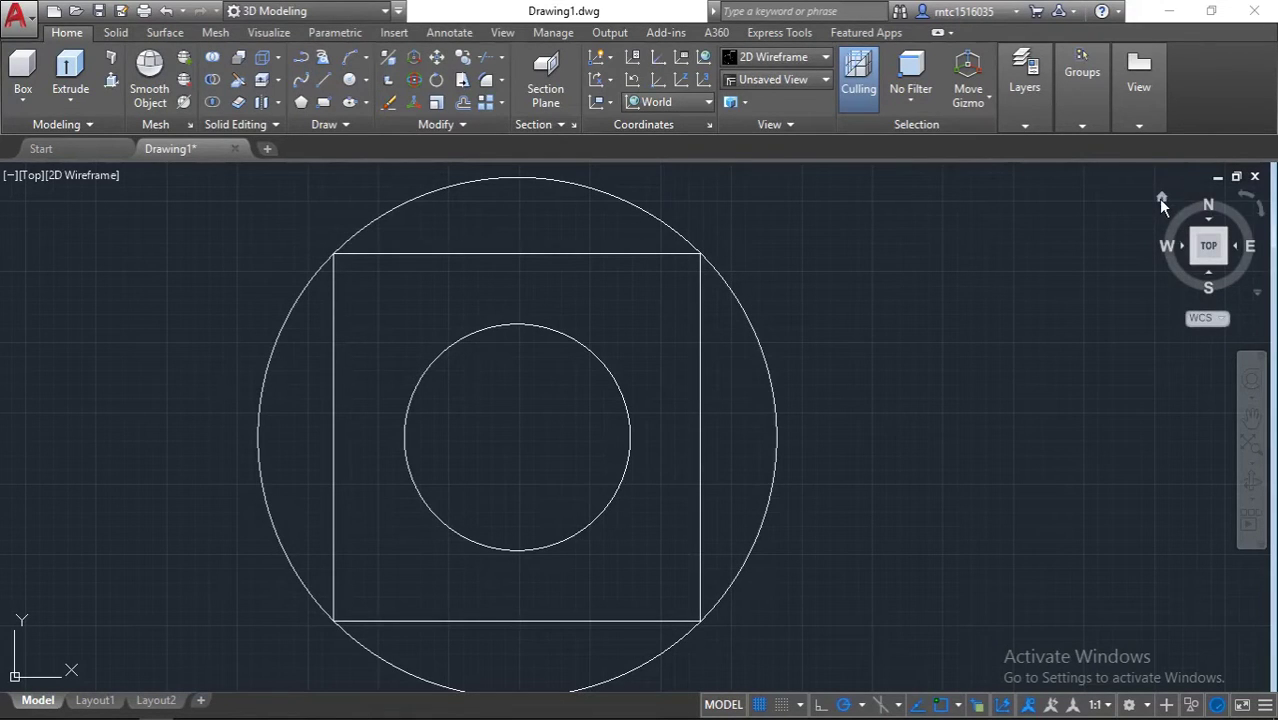
# - Extrude the square and the inner circle together to a height of 4
pyautogui.click(1160, 197)
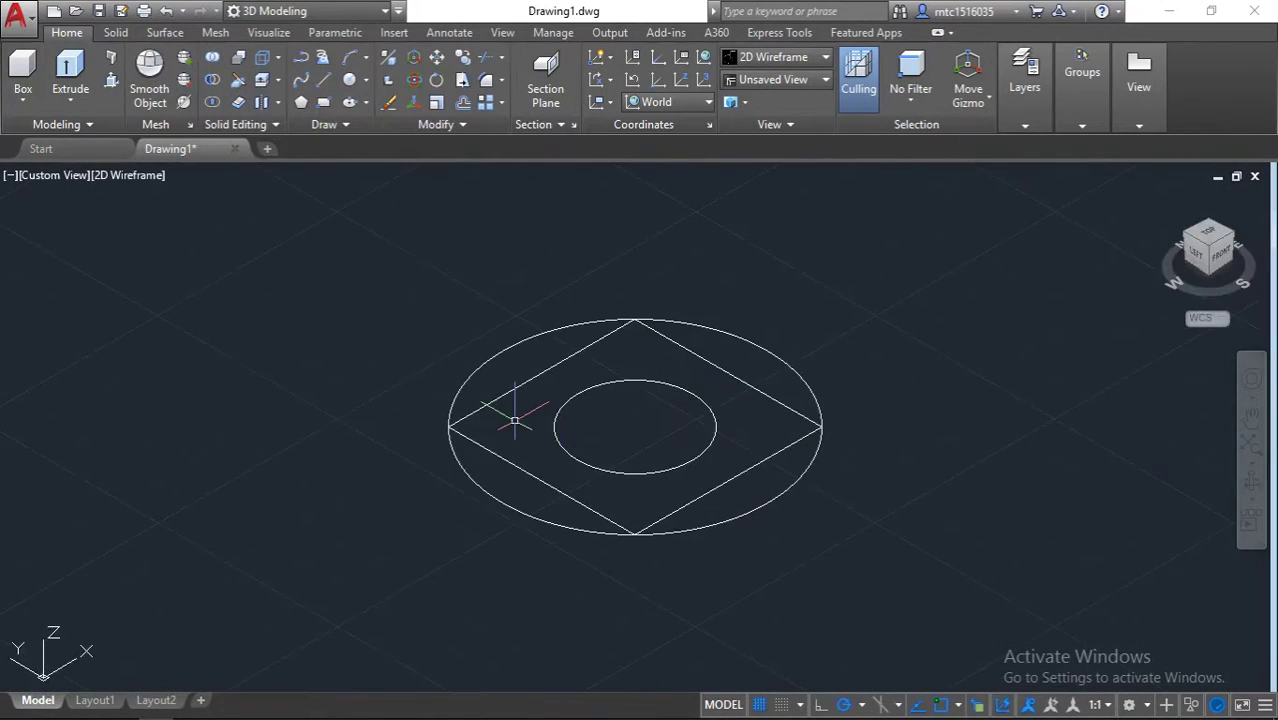
pyautogui.moveTo(508, 420)
pyautogui.mouseDown(button='middle')
pyautogui.moveTo(471, 434)
pyautogui.moveTo(228, 432)
pyautogui.mouseUp(button='middle')
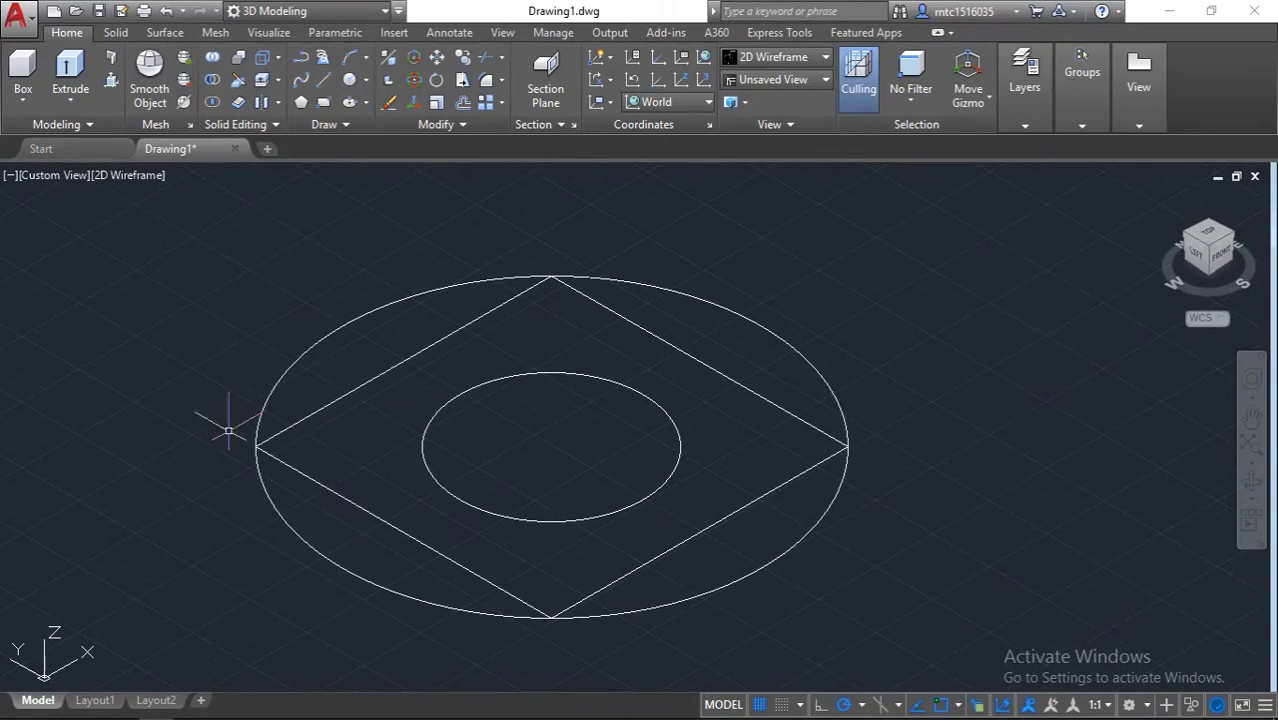
pyautogui.click(218, 78)
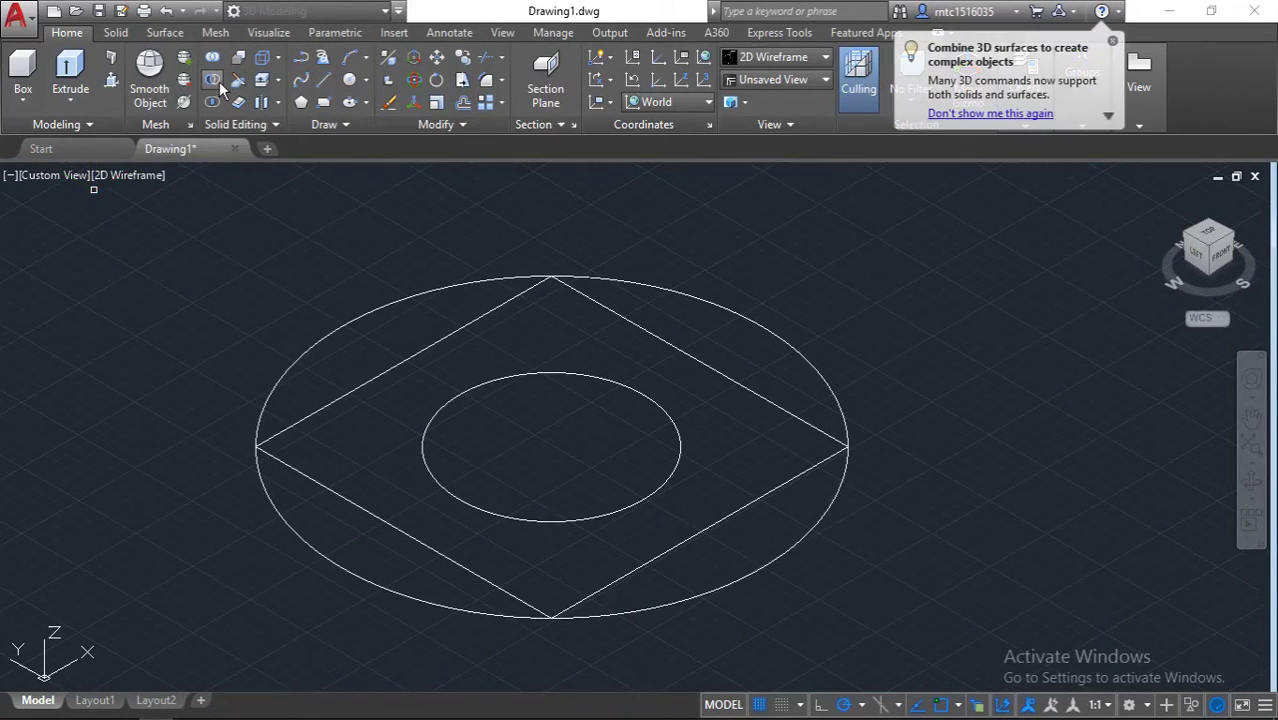
pyautogui.press('Escape')
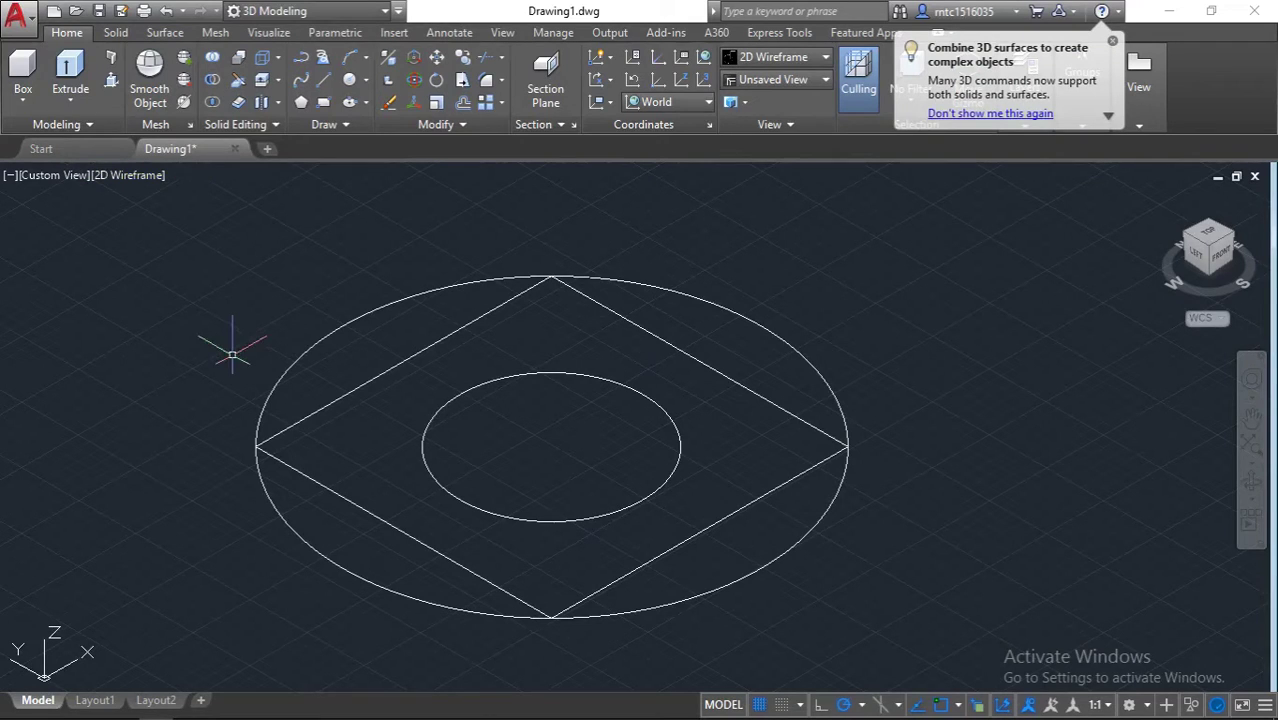
pyautogui.write('ex')
pyautogui.press('Down')
pyautogui.press('Return')
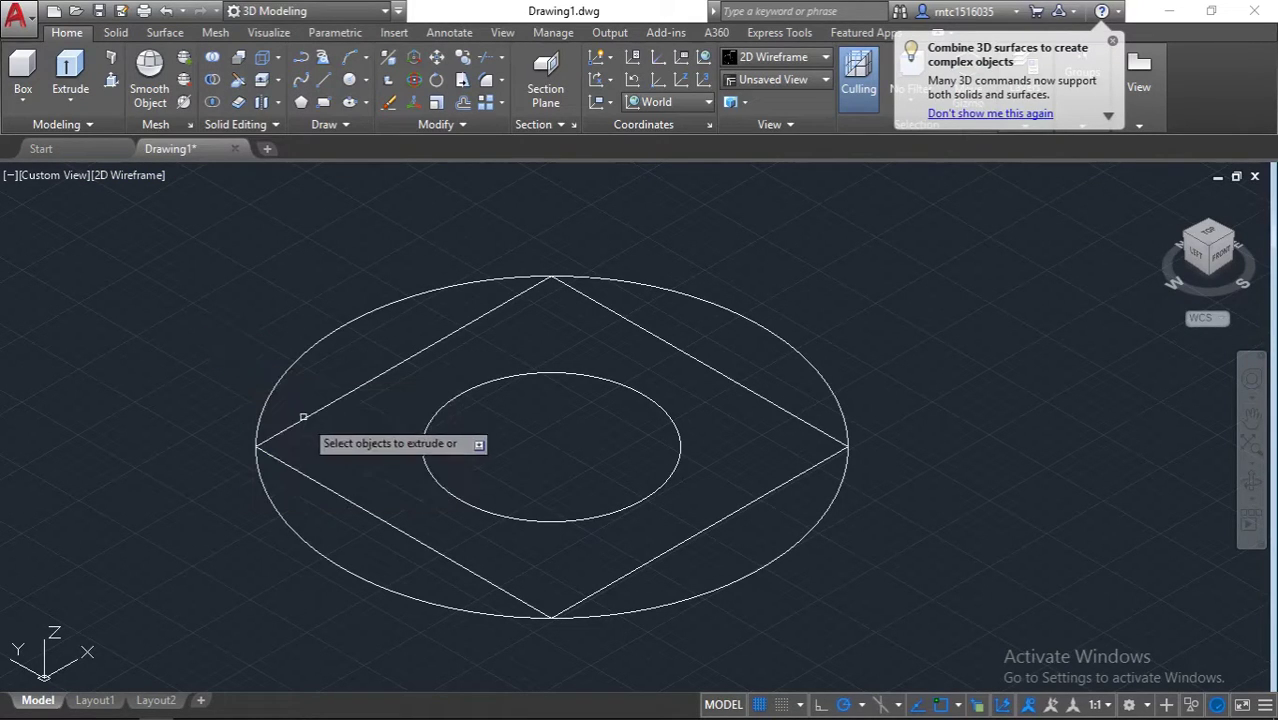
pyautogui.click(313, 482)
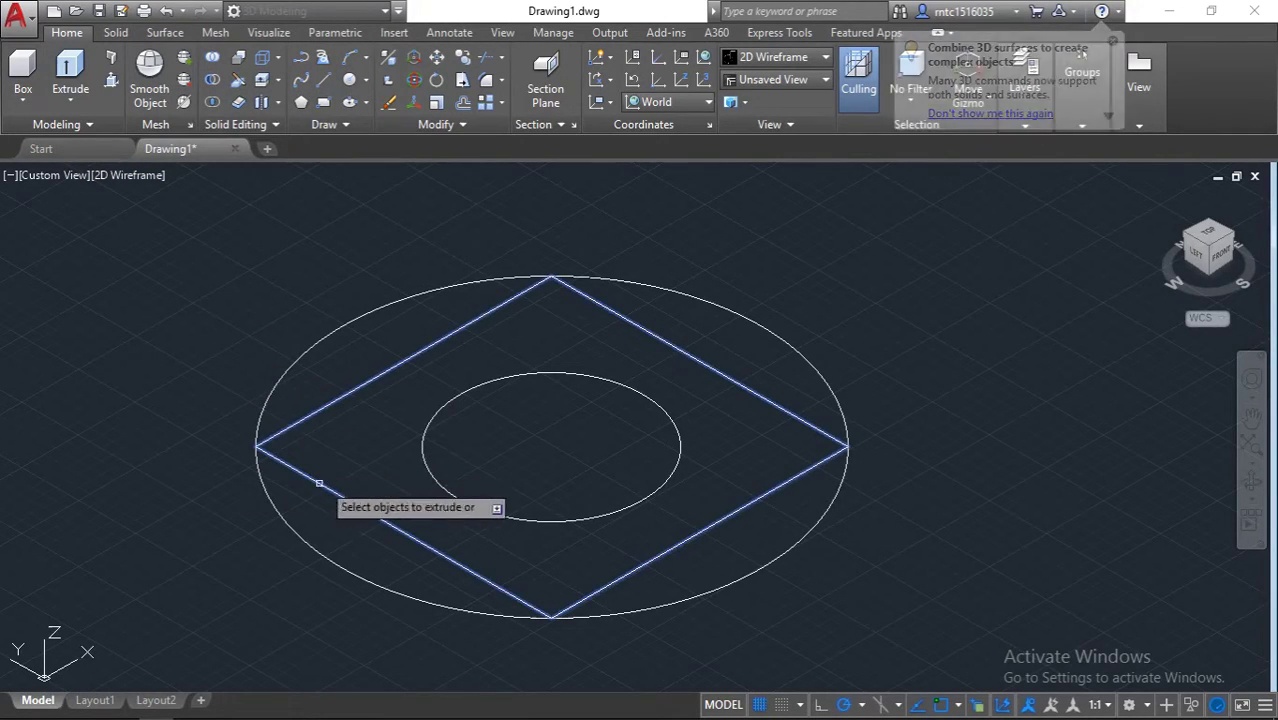
pyautogui.click(427, 468)
pyautogui.press('Return')
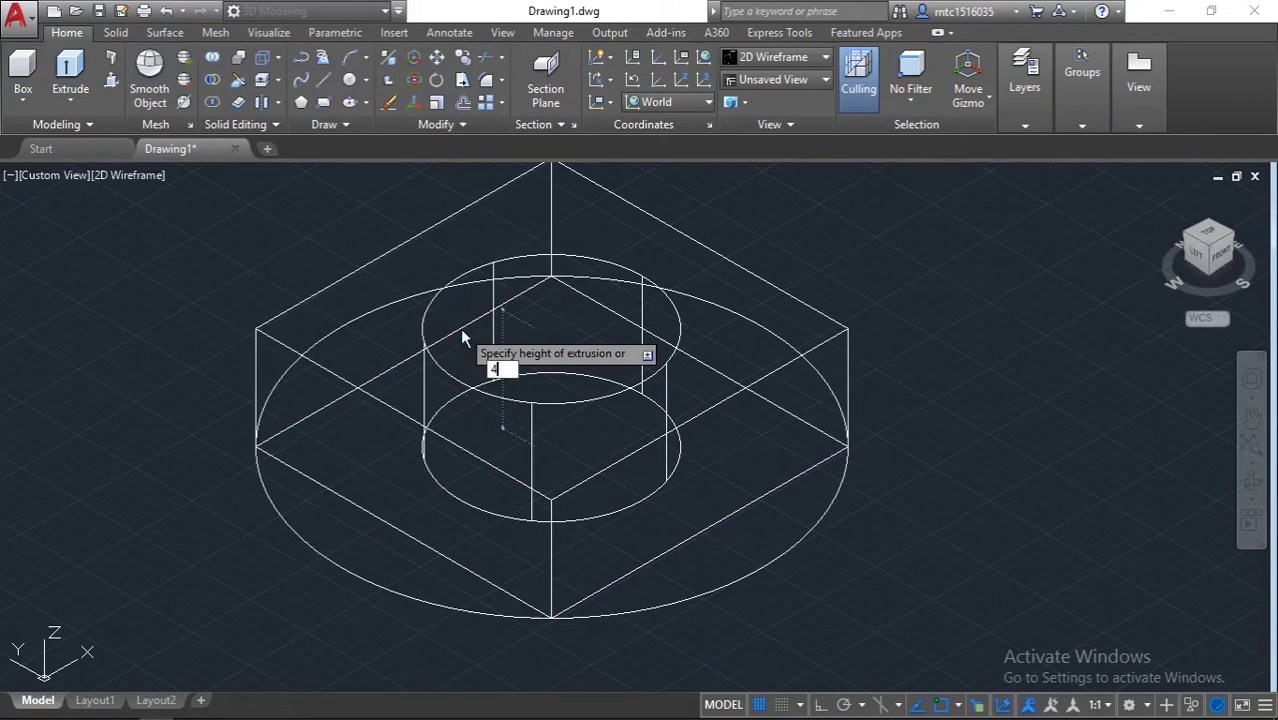
pyautogui.press('Return')
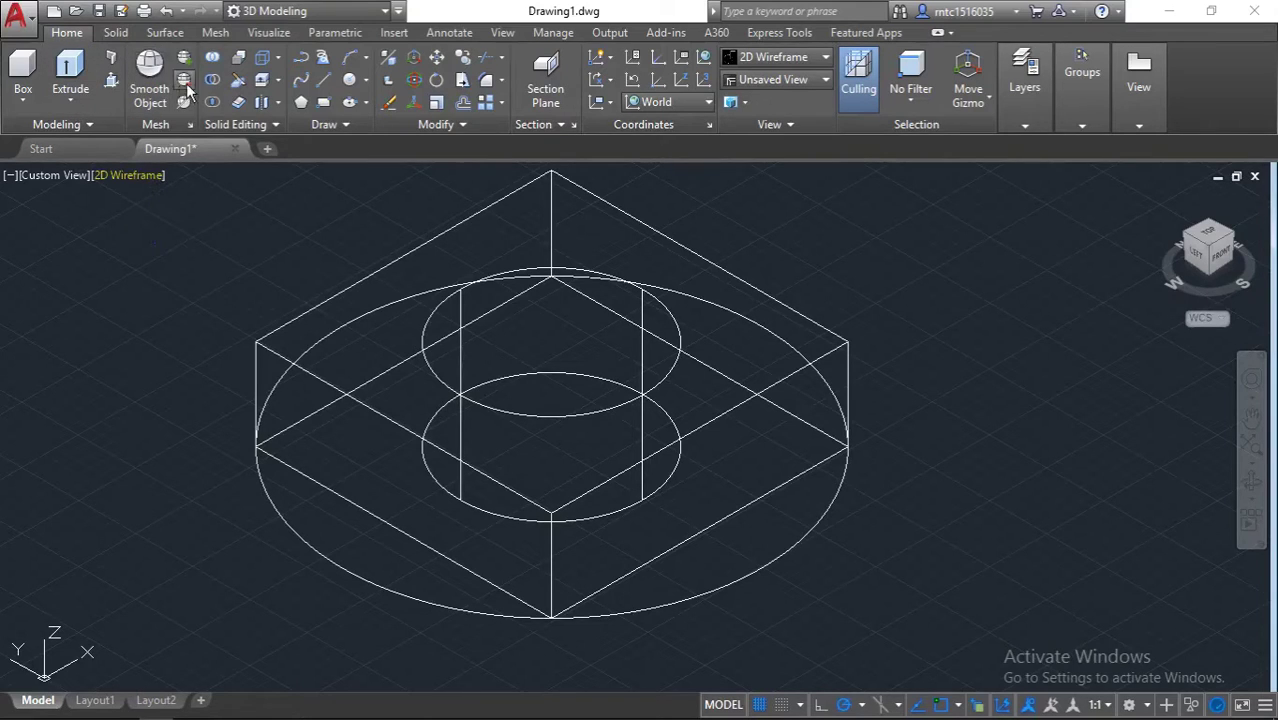
# - Set the visual style to Realistic and subtract the inner cylinder from the square block
pyautogui.click(123, 178)
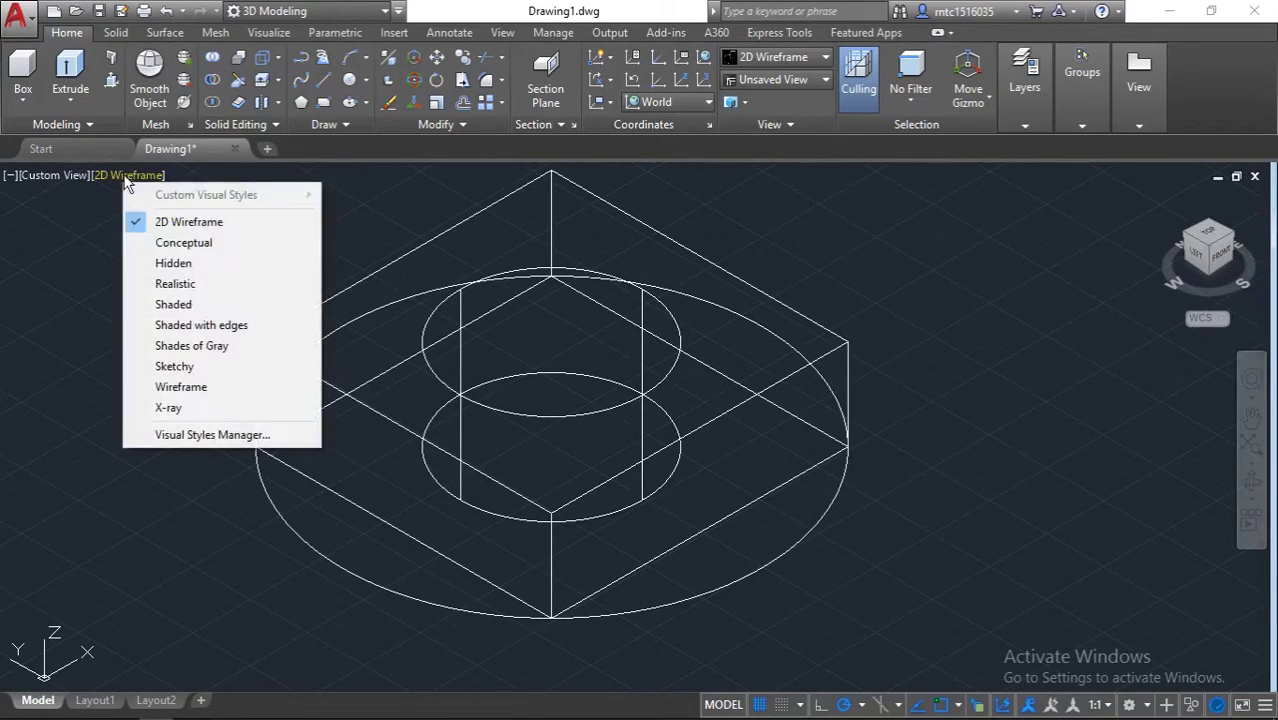
pyautogui.click(169, 284)
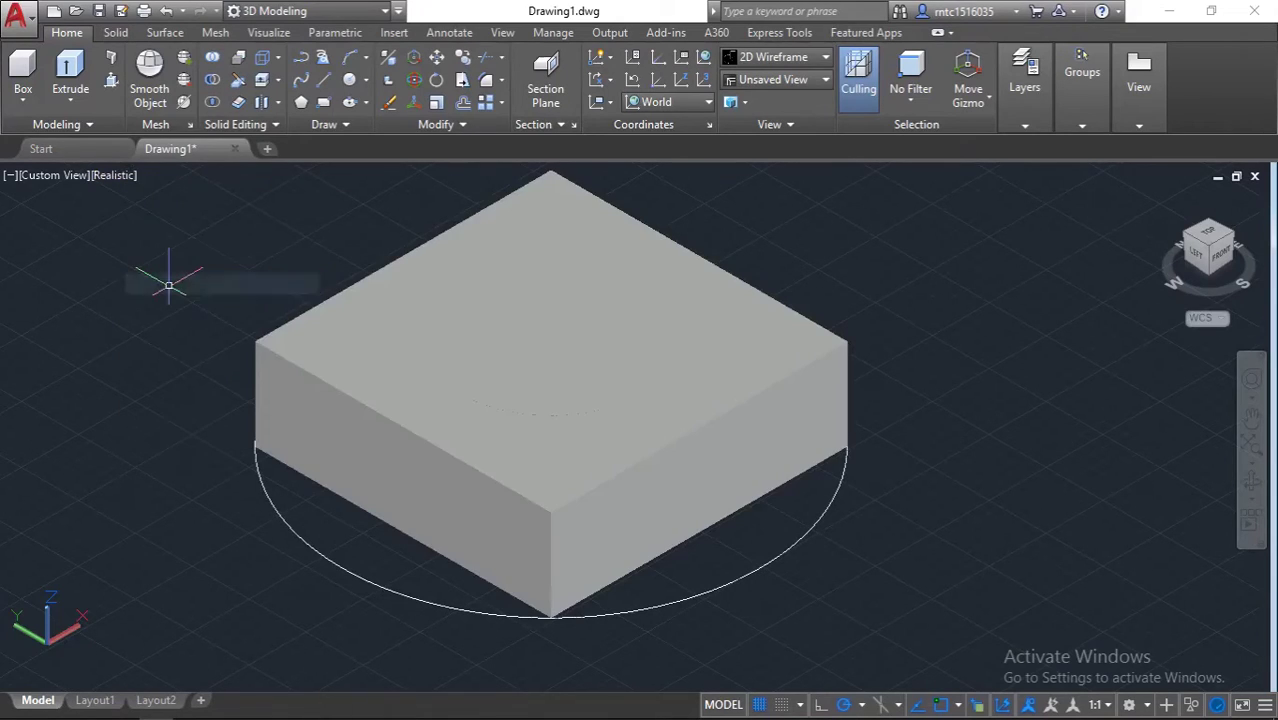
pyautogui.click(213, 88)
pyautogui.click(305, 329)
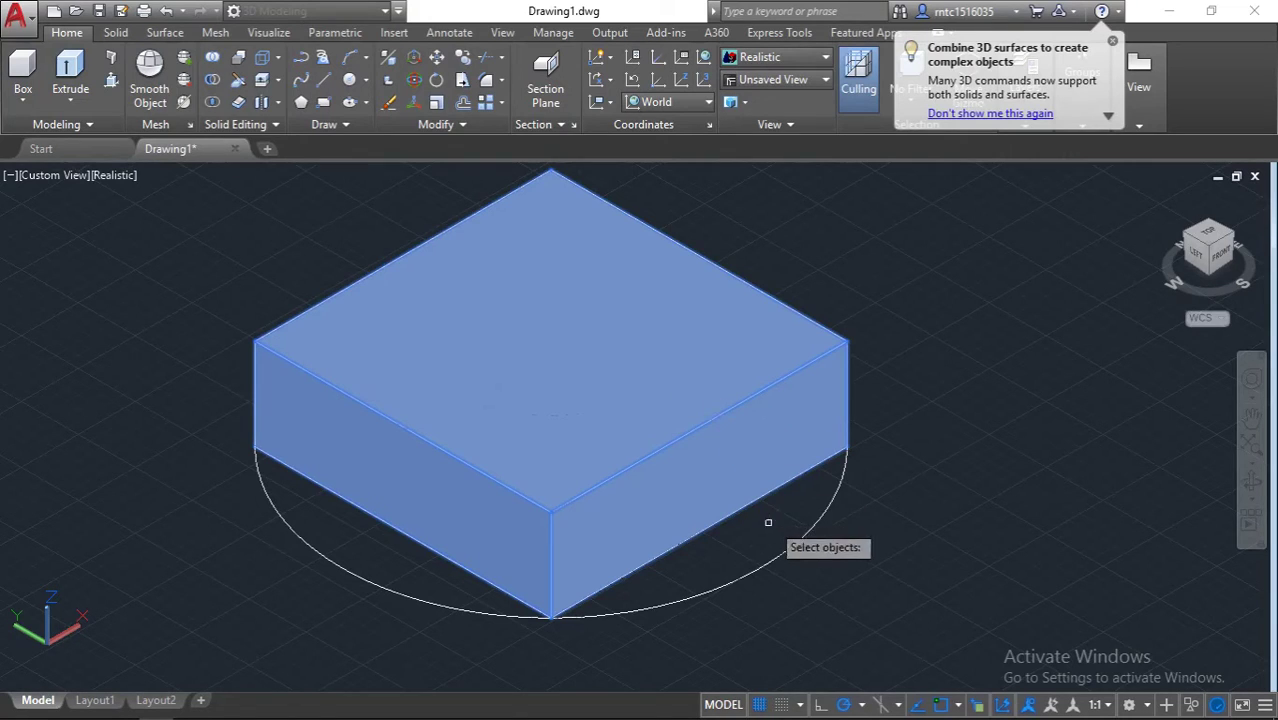
pyautogui.press('Return')
pyautogui.click(588, 356)
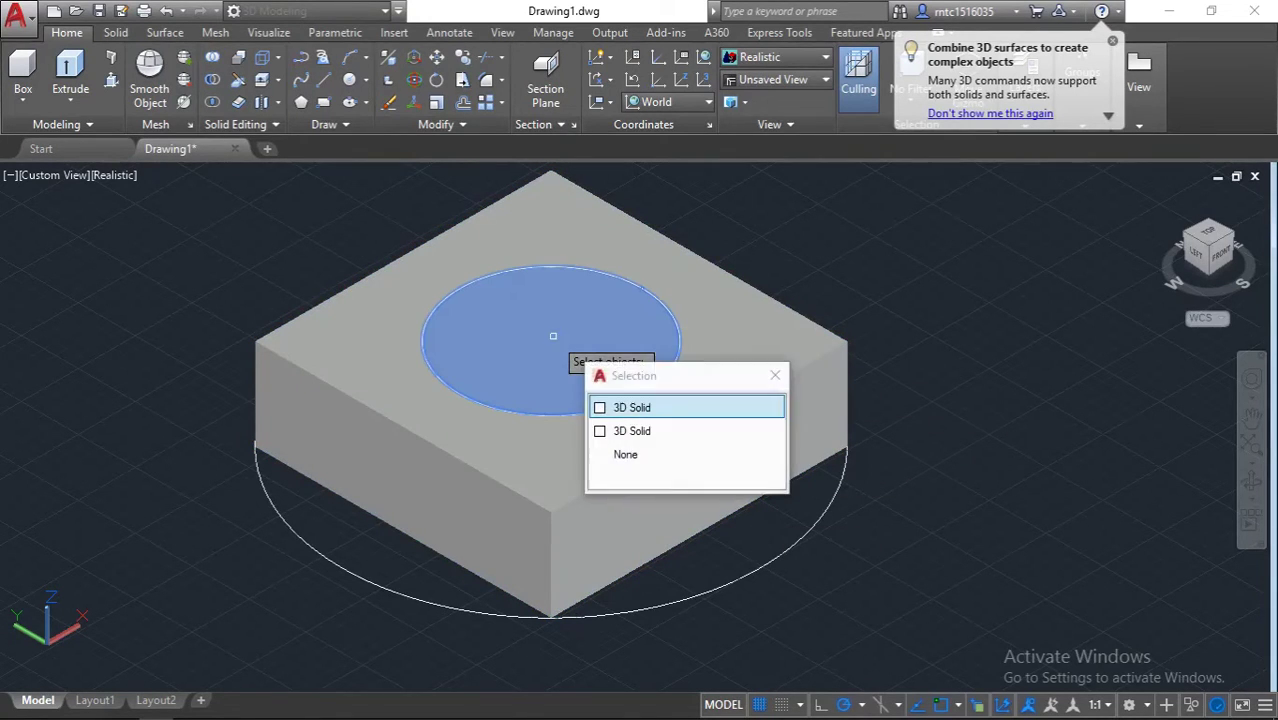
pyautogui.click(631, 408)
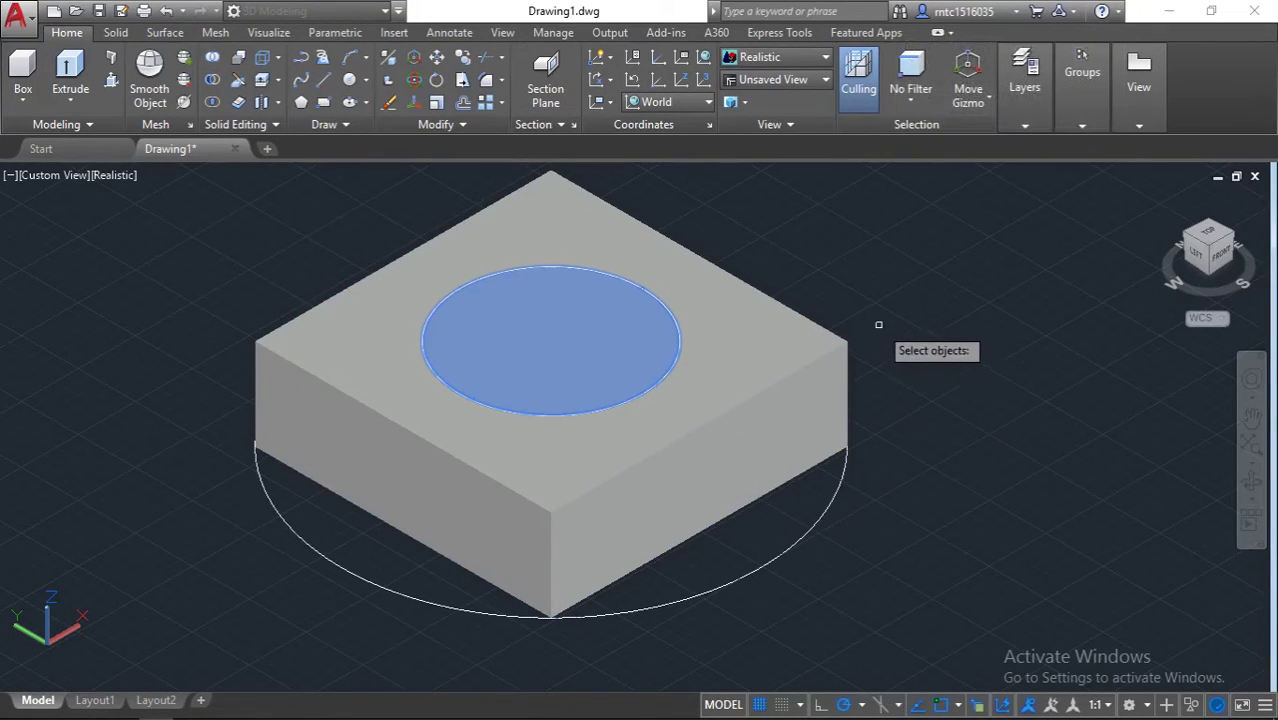
pyautogui.press('Return')
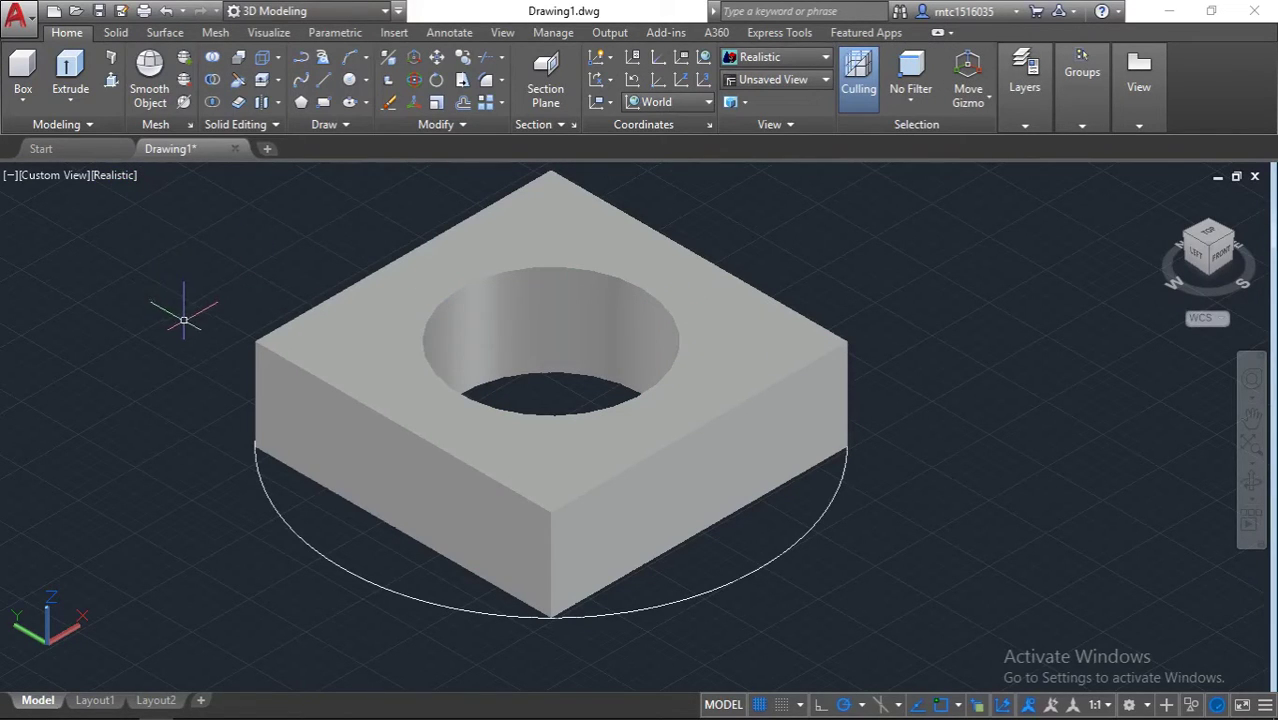
# - Extrude the outer circle around the square block to a height of 4
pyautogui.write('x')
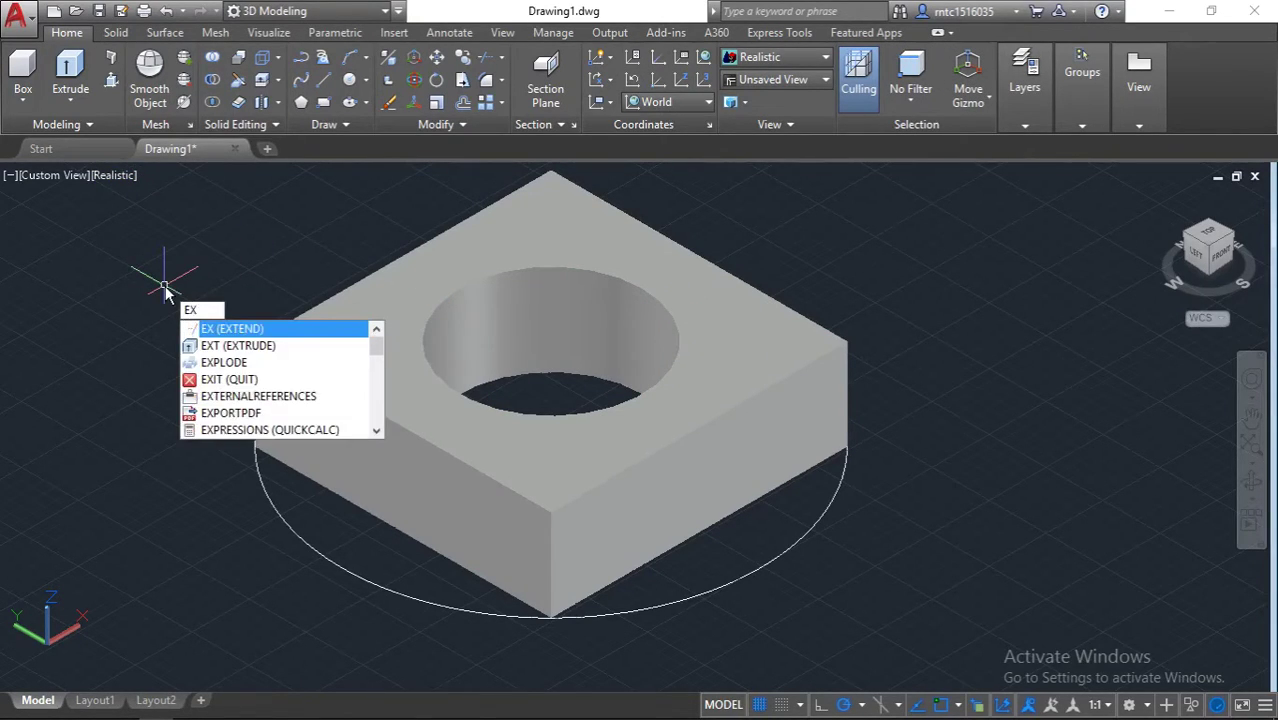
pyautogui.press('Down')
pyautogui.press('Return')
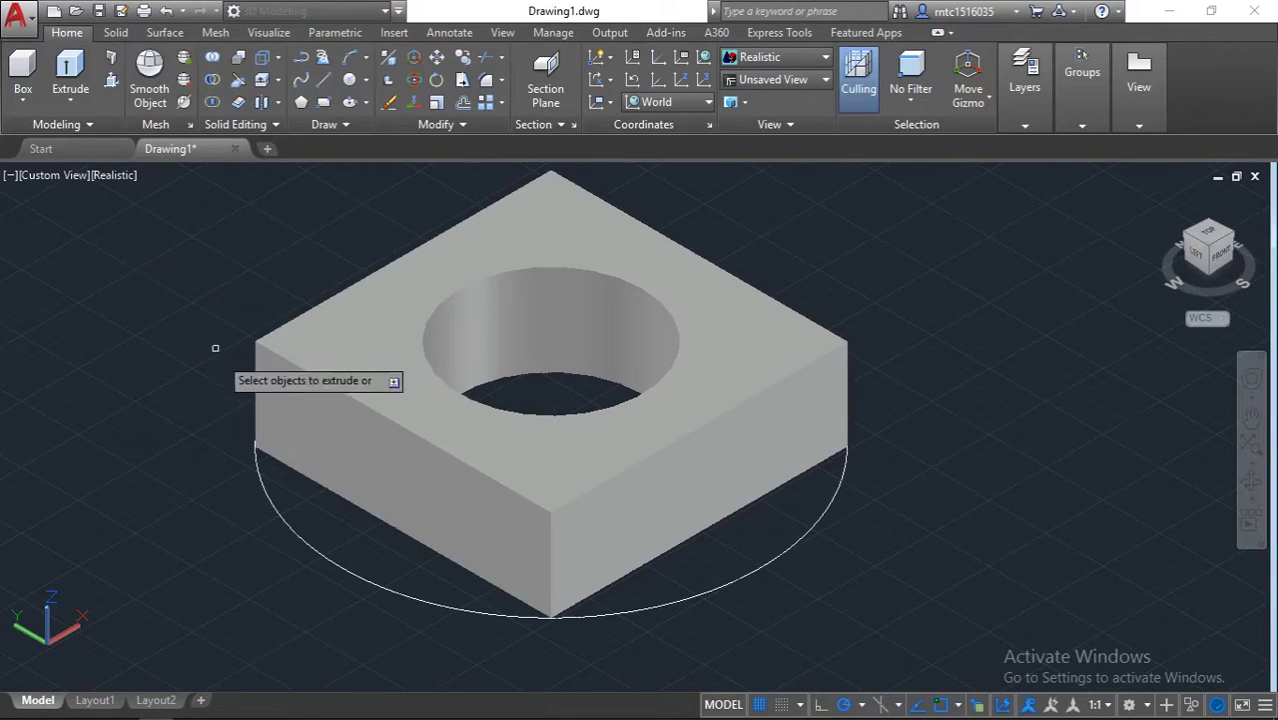
pyautogui.click(265, 500)
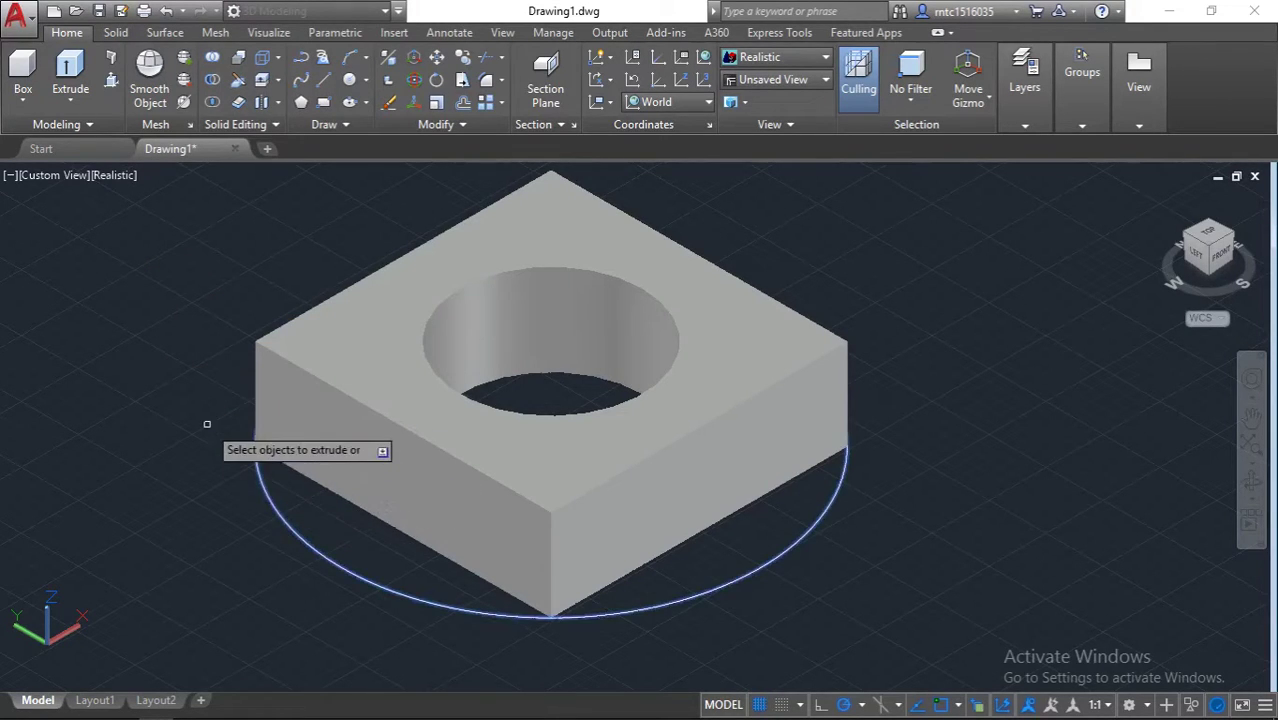
pyautogui.press('Return')
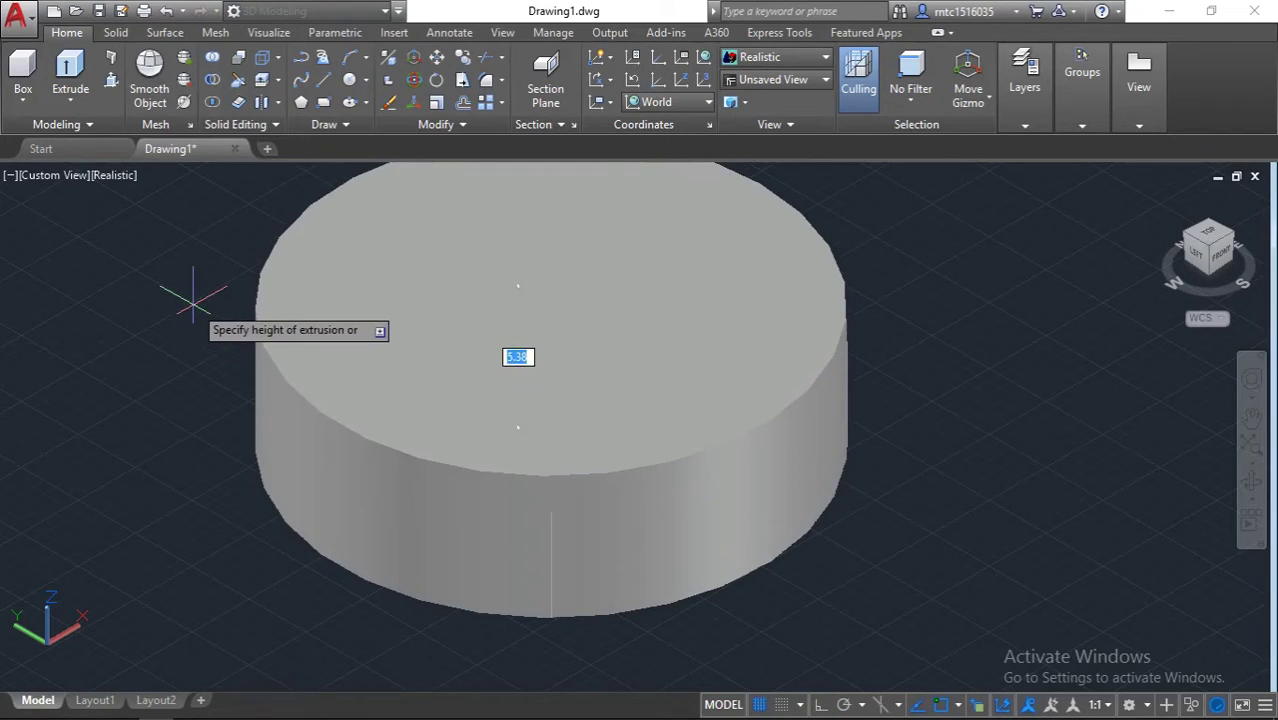
pyautogui.write('4')
pyautogui.press('Return')
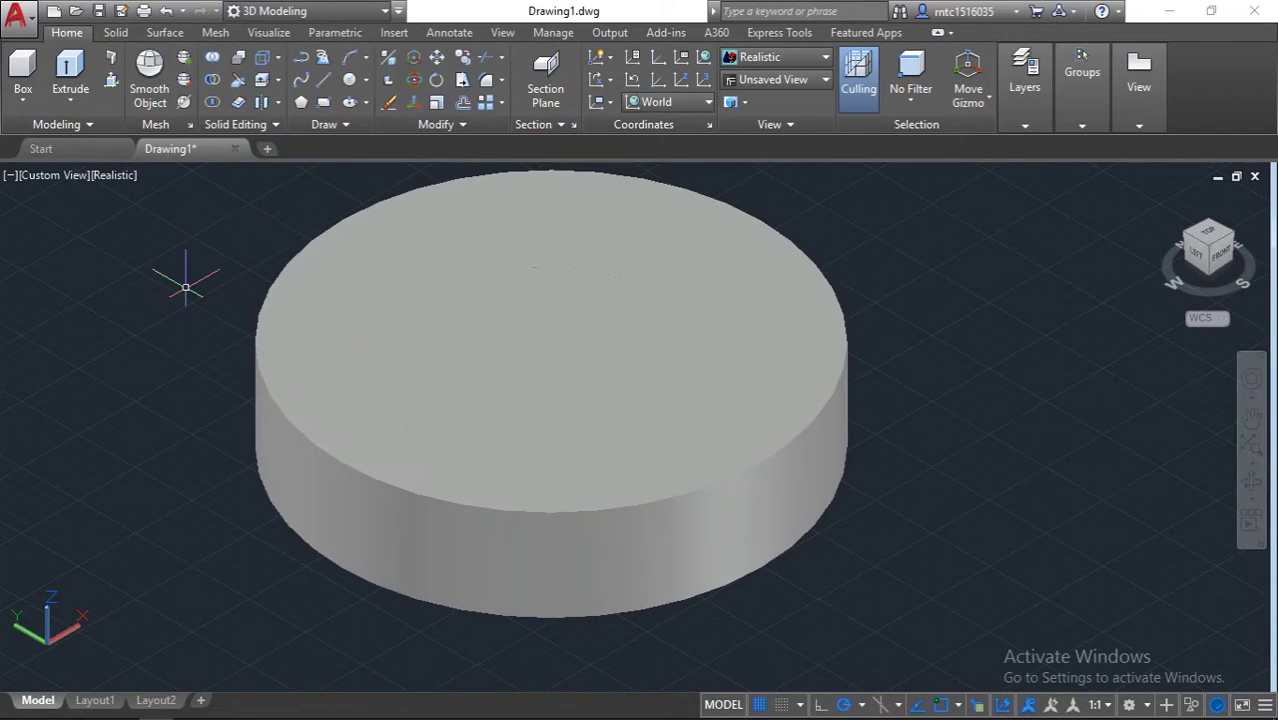
# - Set the visual style back to 2D Wireframe
pyautogui.click(211, 80)
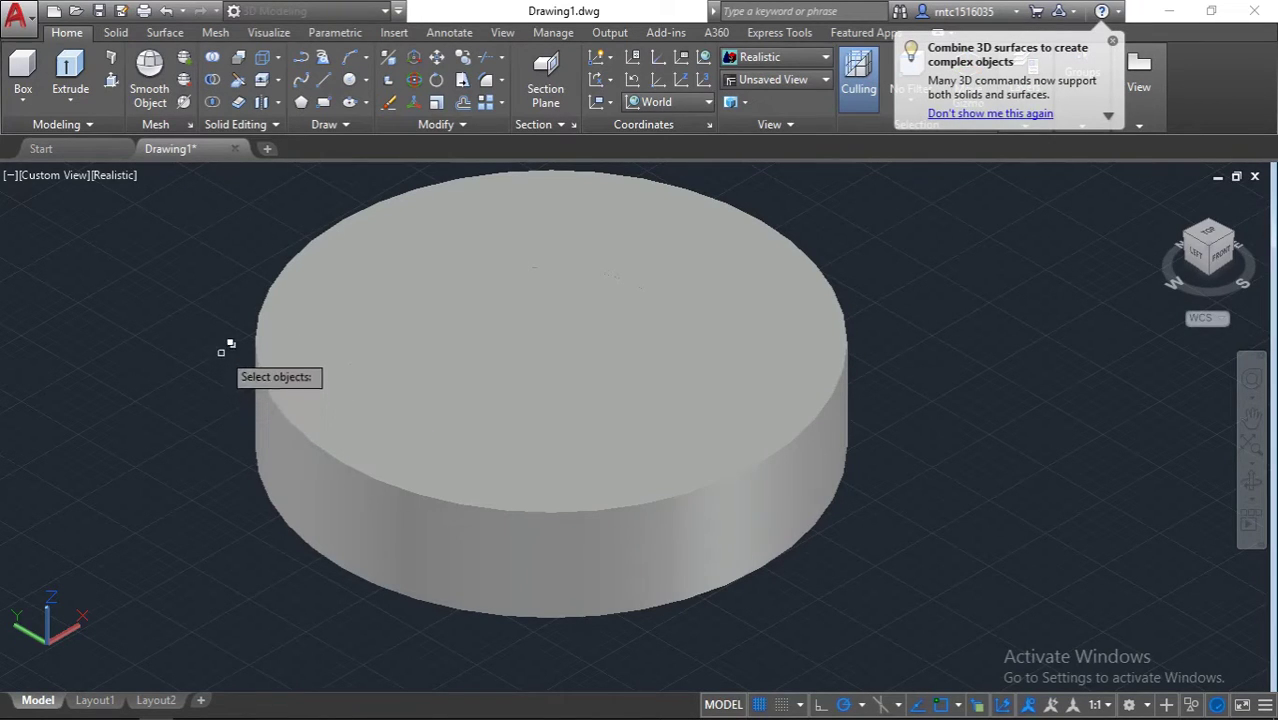
pyautogui.press('Escape')
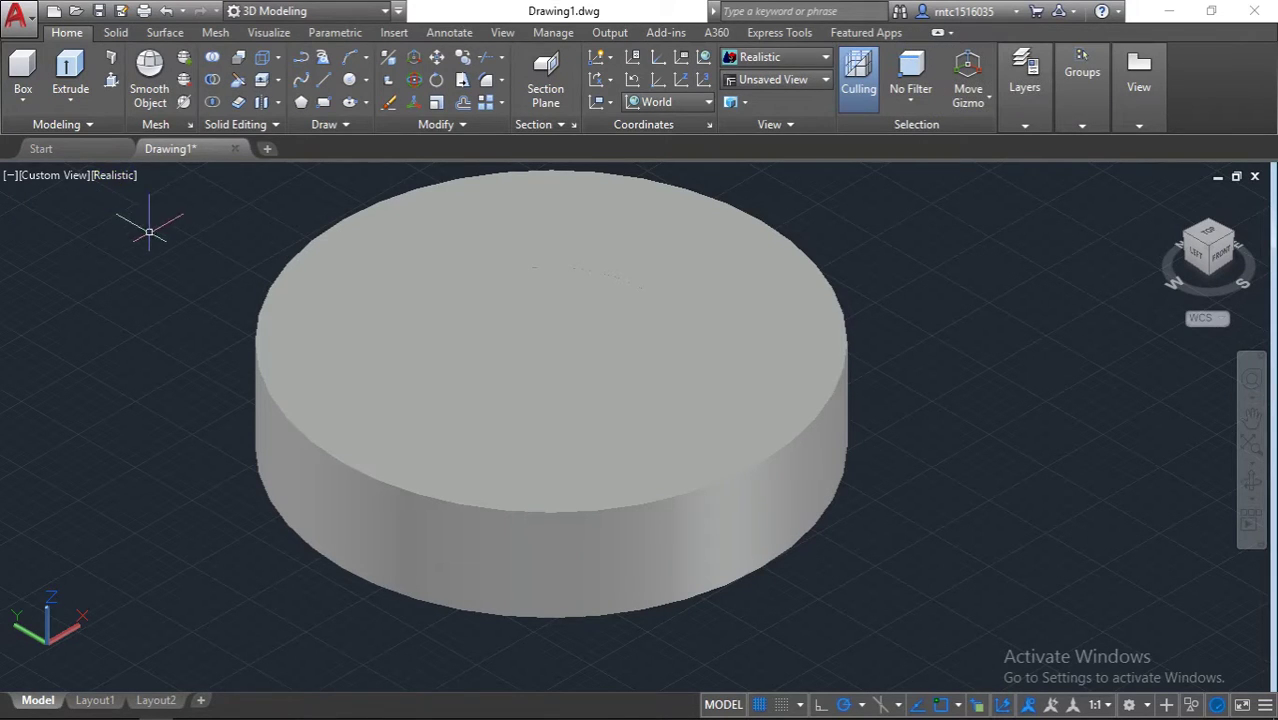
pyautogui.click(120, 179)
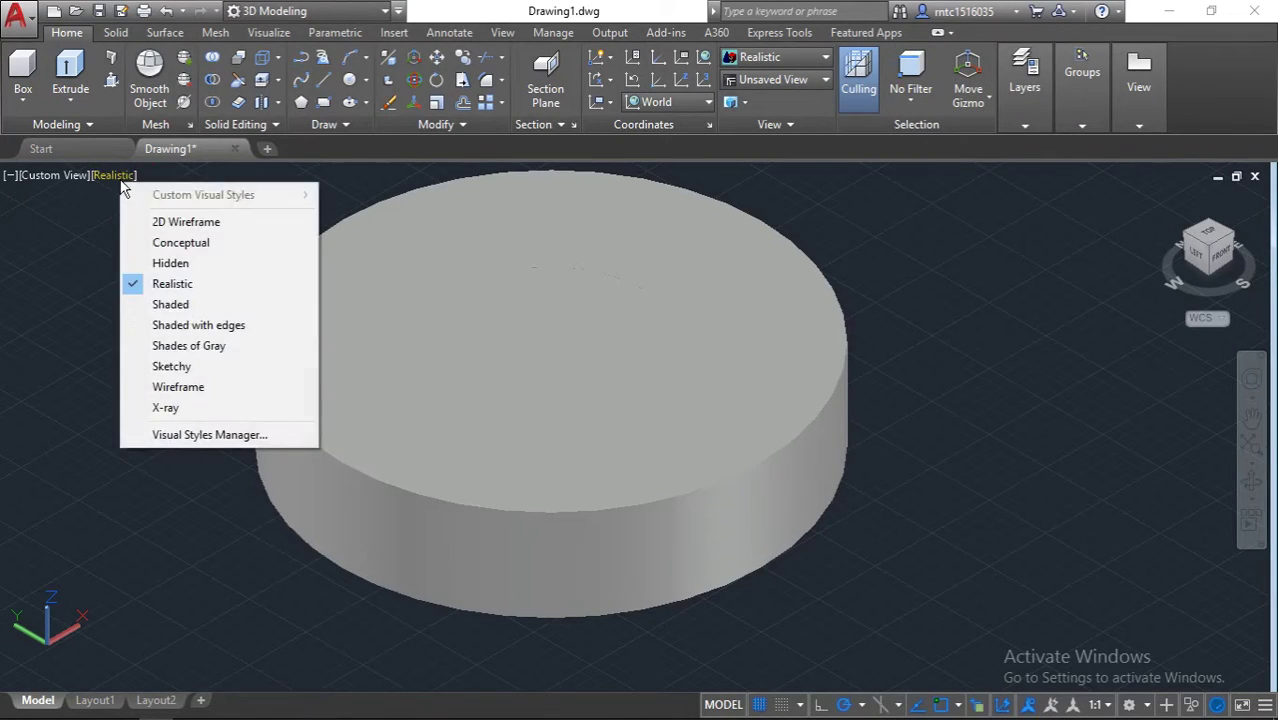
pyautogui.click(165, 218)
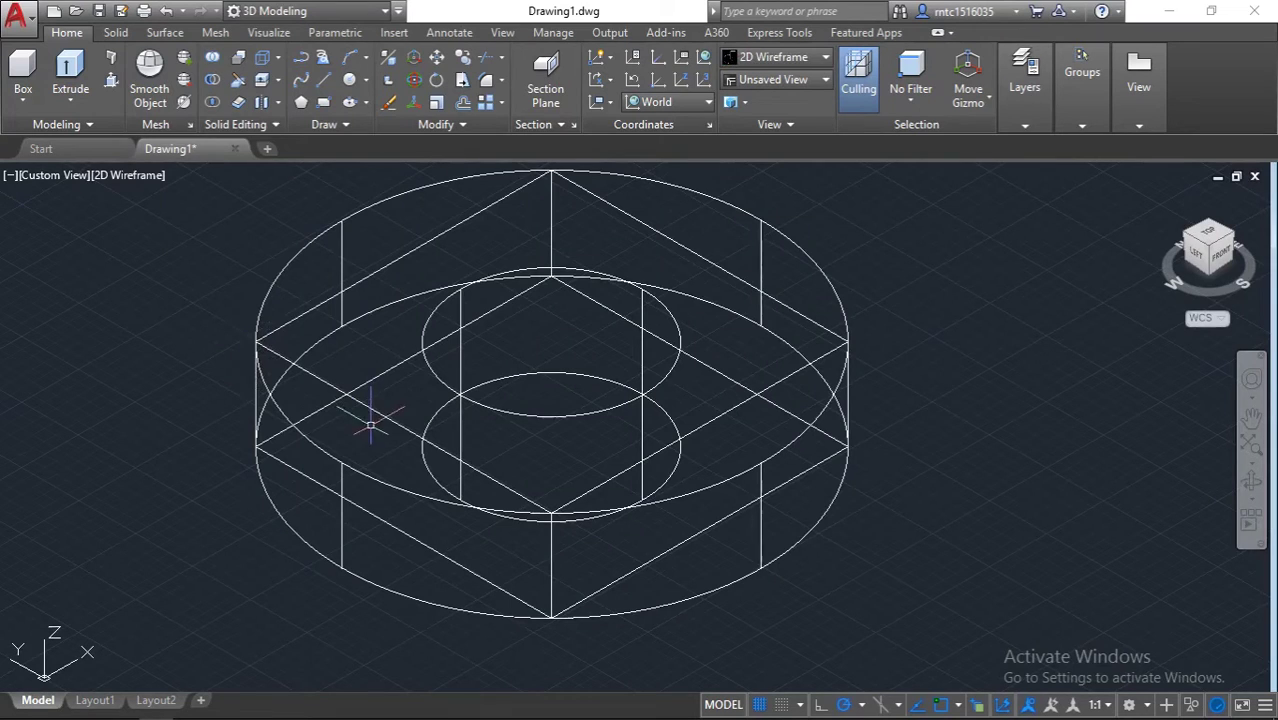
# - Fillet the outer cylinder's upper circular edge with a radius of about 2.7, picked between two points
pyautogui.write('F')
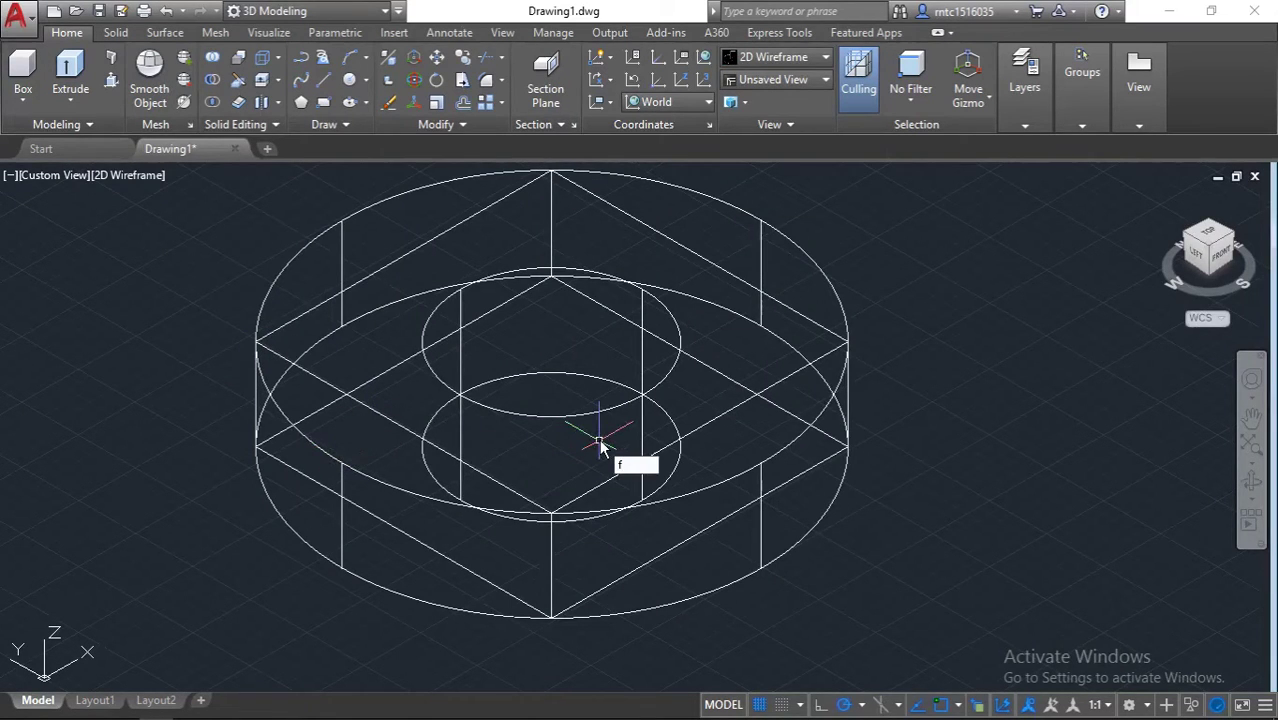
pyautogui.press('Return')
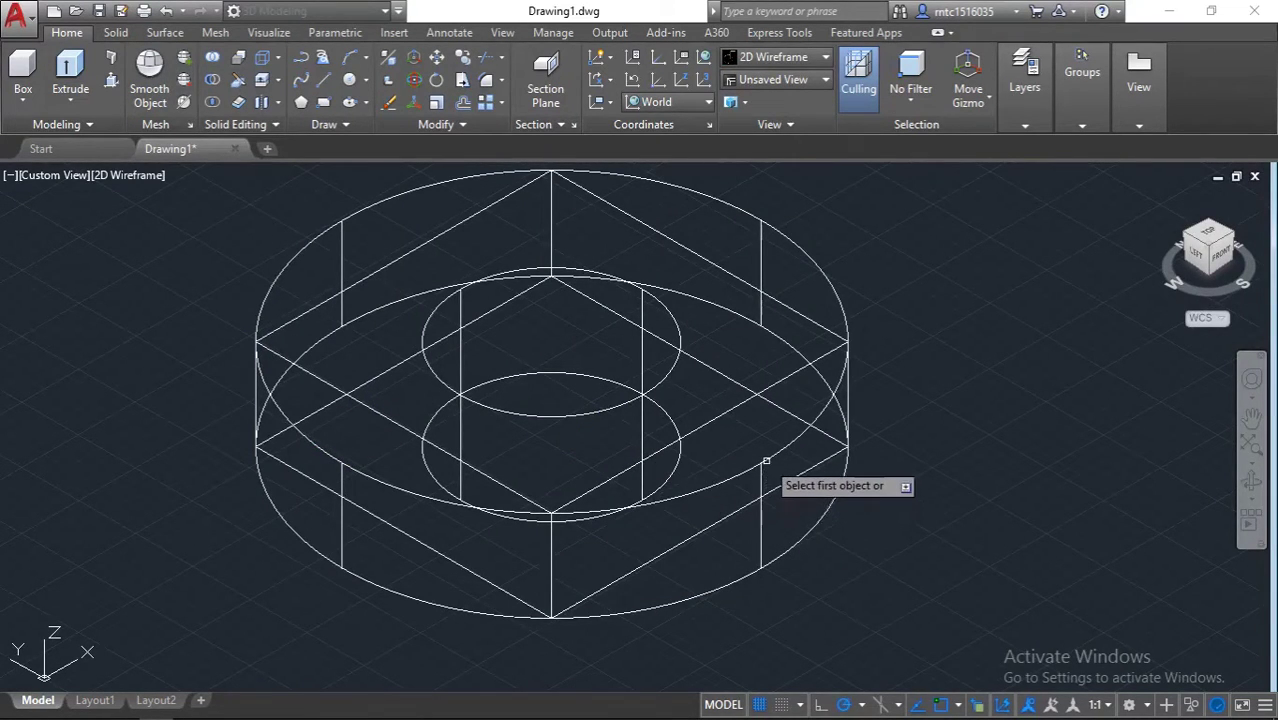
pyautogui.click(766, 461)
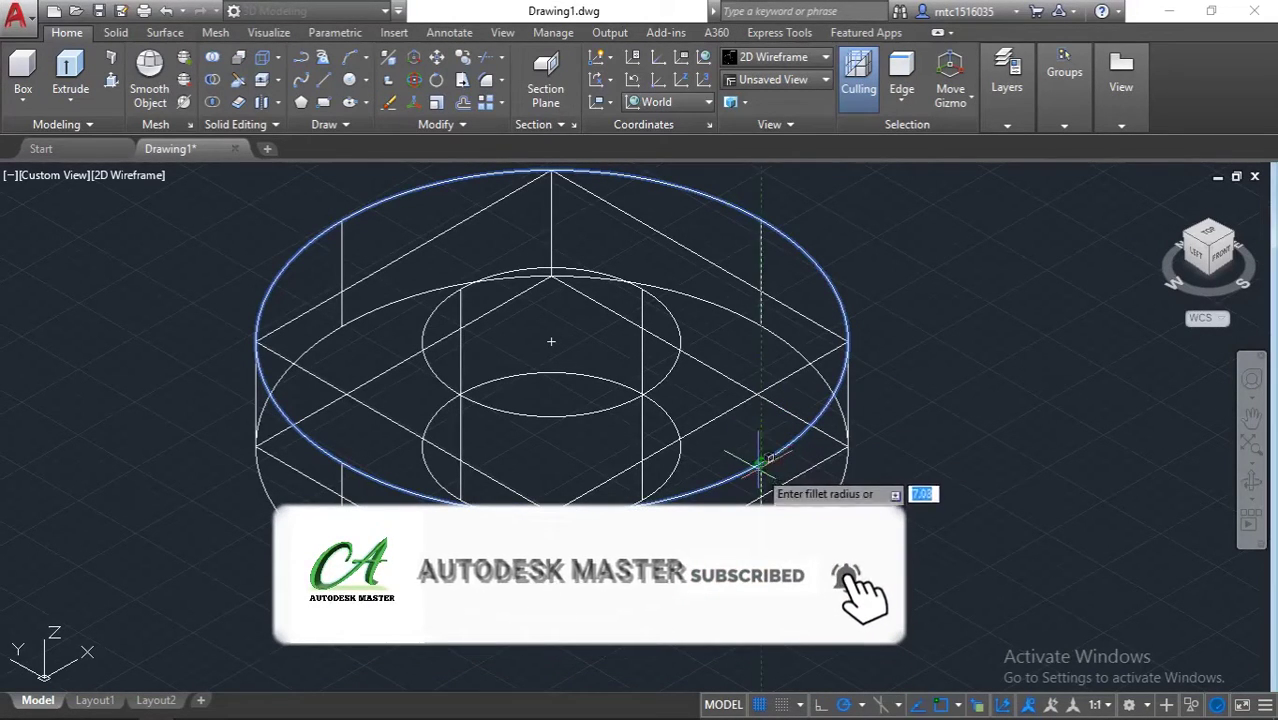
pyautogui.click(762, 461)
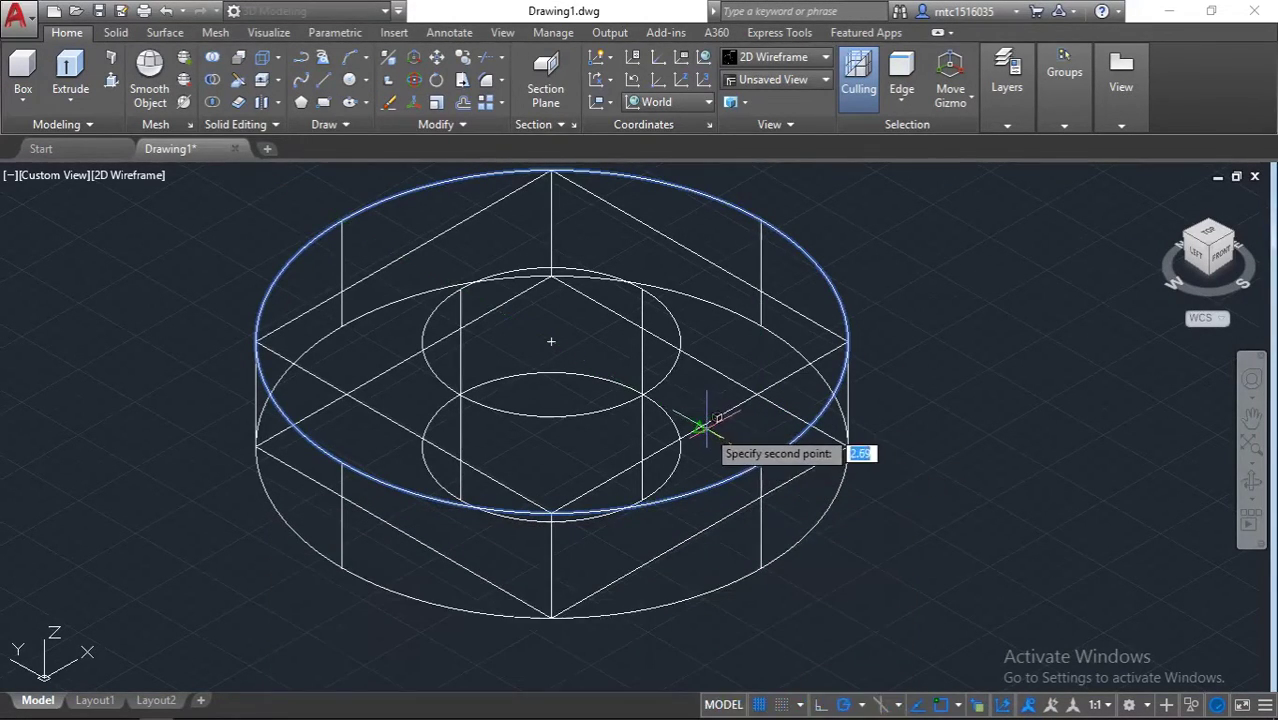
pyautogui.click(697, 428)
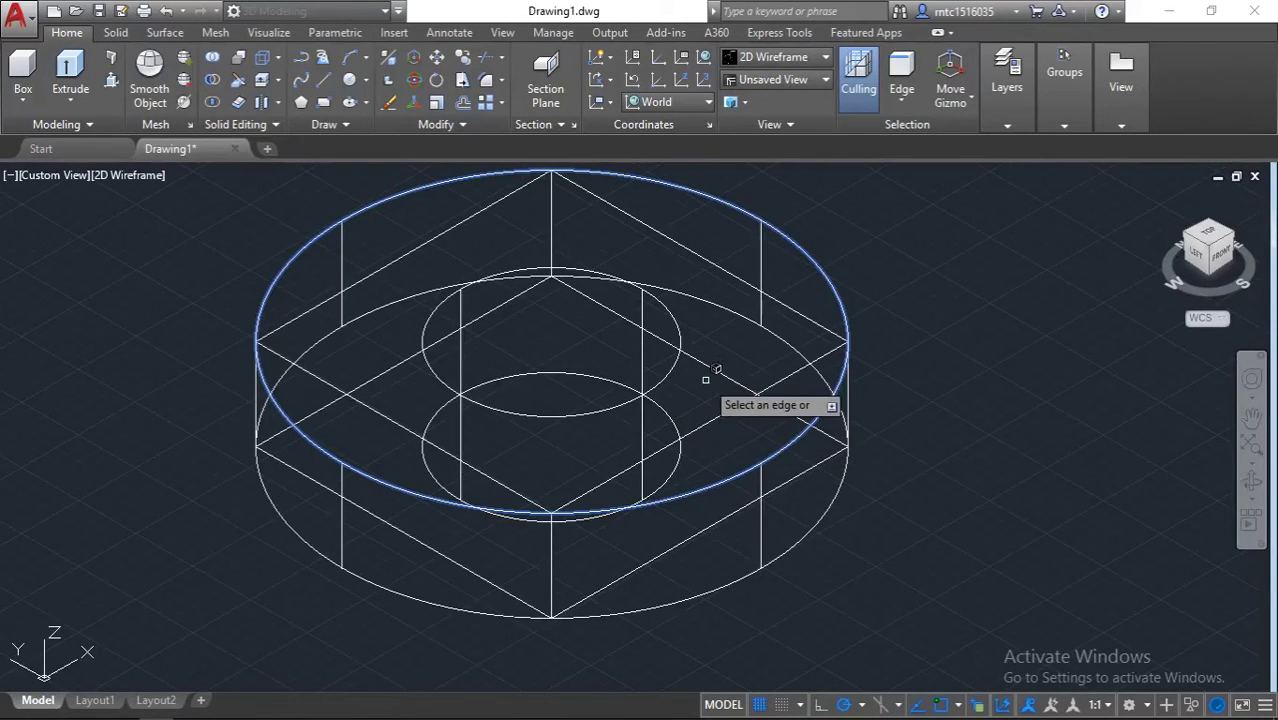
pyautogui.press('Return')
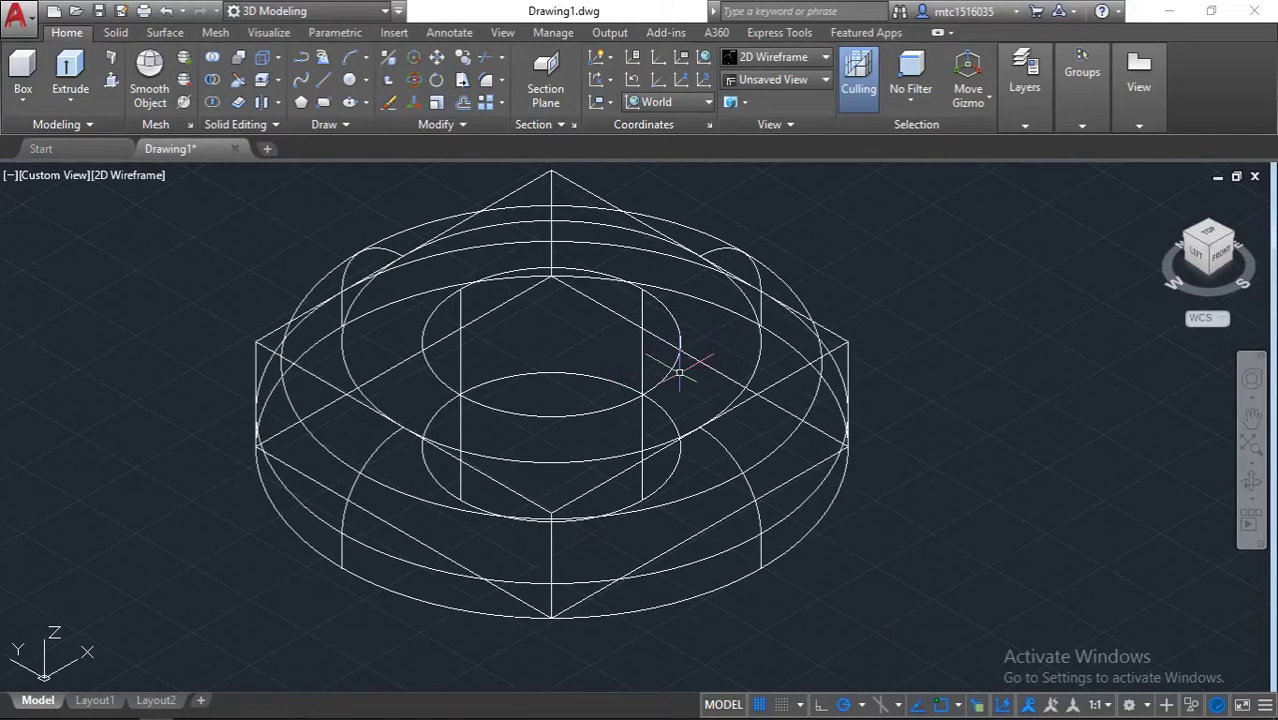
# - Set the visual style to Realistic to show the filleted cylinder and the square block as shaded solids
pyautogui.moveTo(679, 372)
pyautogui.keyDown('shift'); pyautogui.mouseDown(button='middle')
pyautogui.moveTo(676, 291)
pyautogui.moveTo(668, 356)
pyautogui.mouseUp(button='middle'); pyautogui.keyUp('shift')
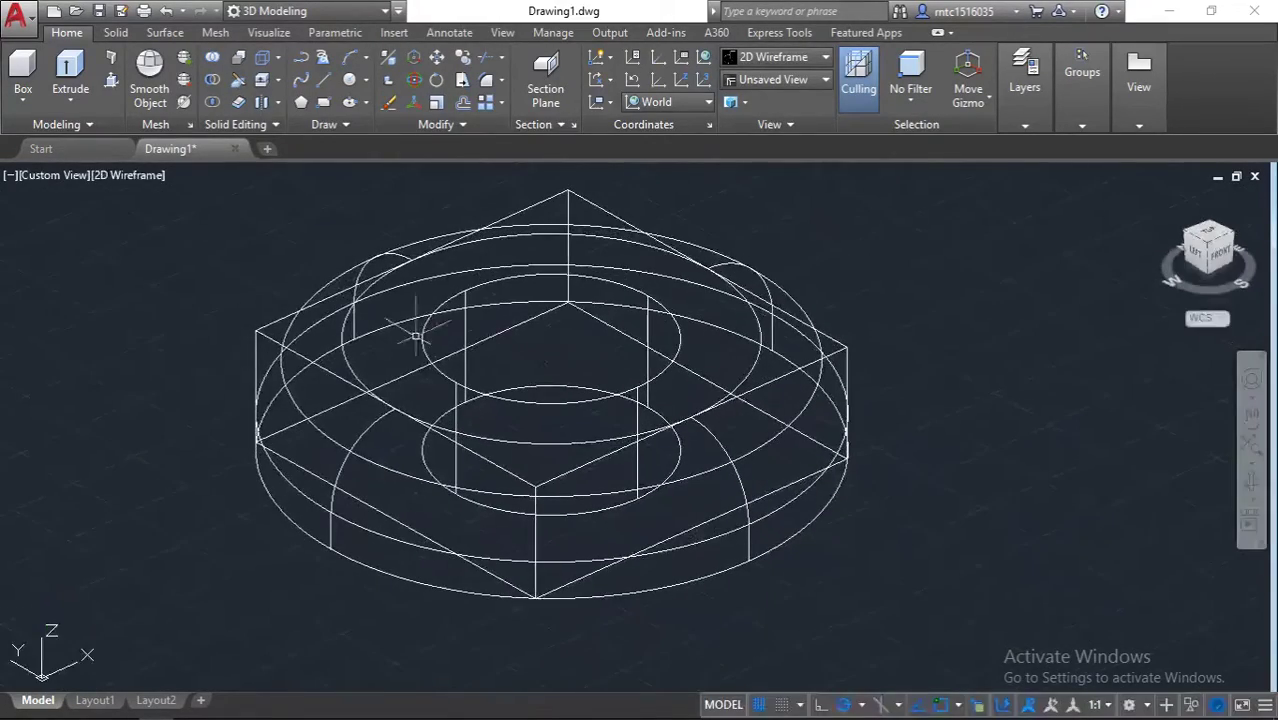
pyautogui.click(140, 178)
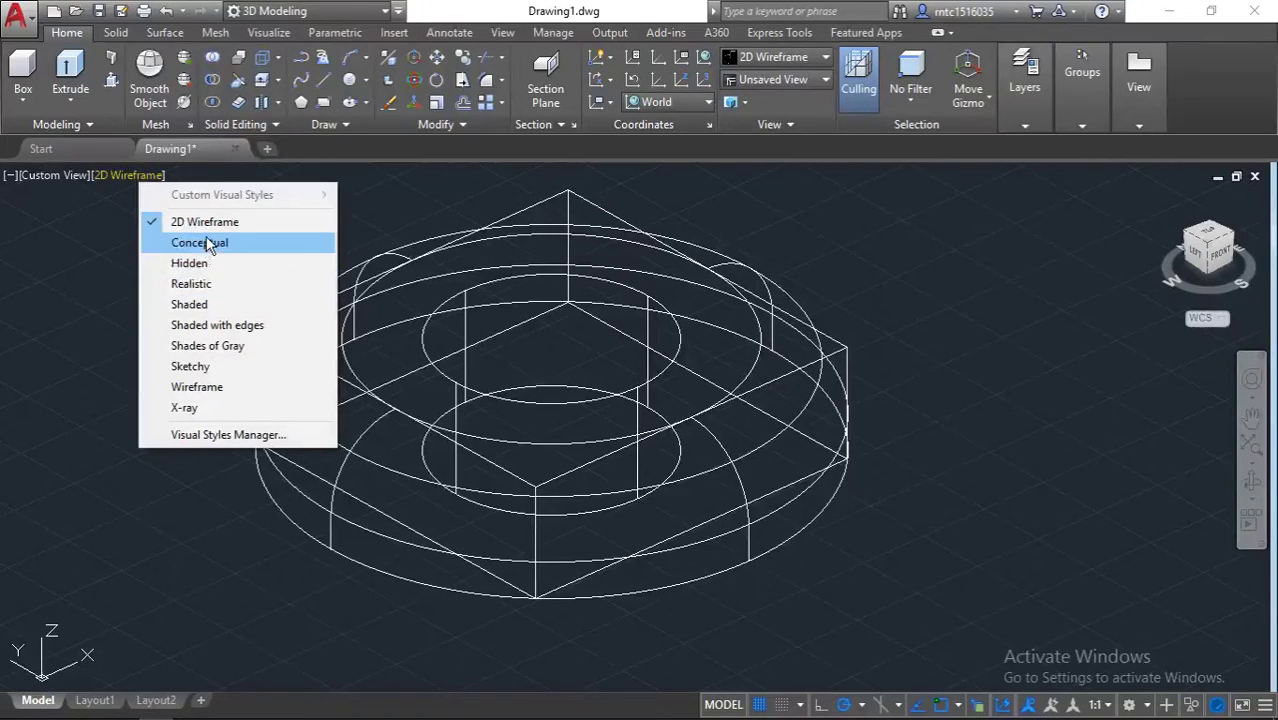
pyautogui.click(226, 287)
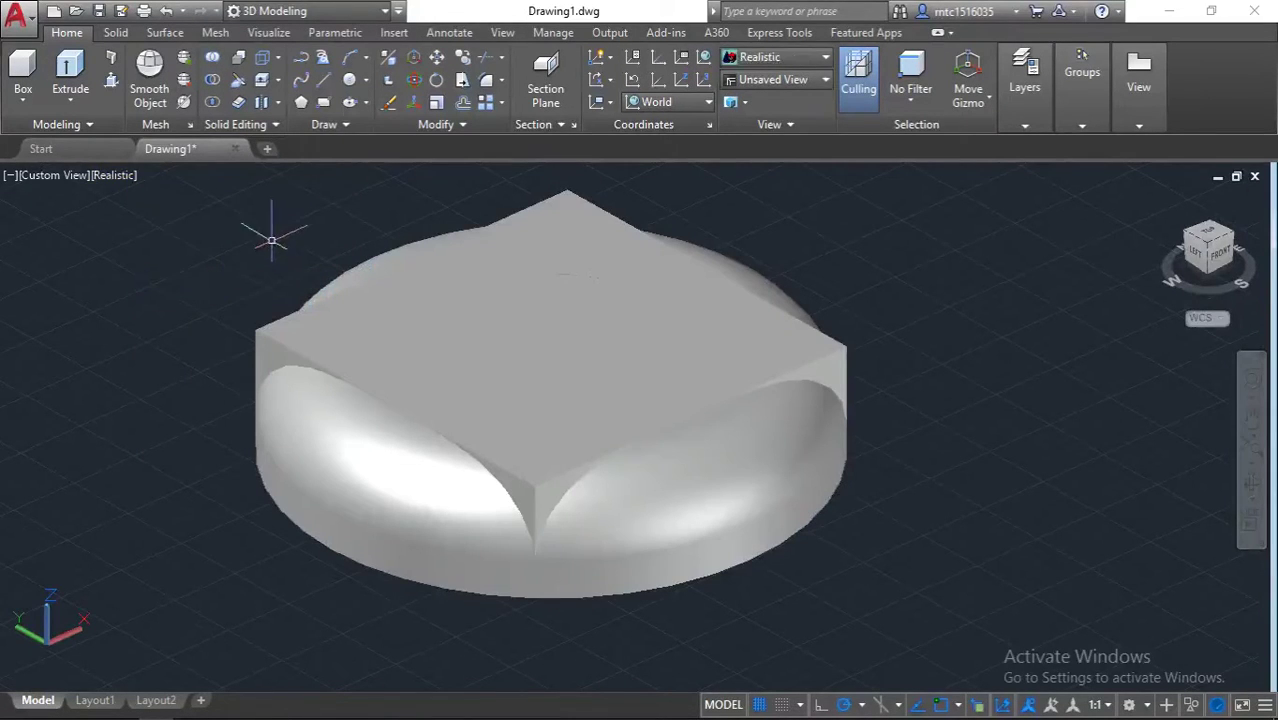
pyautogui.moveTo(271, 228); pyautogui.dragTo(232, 305, button='middle')
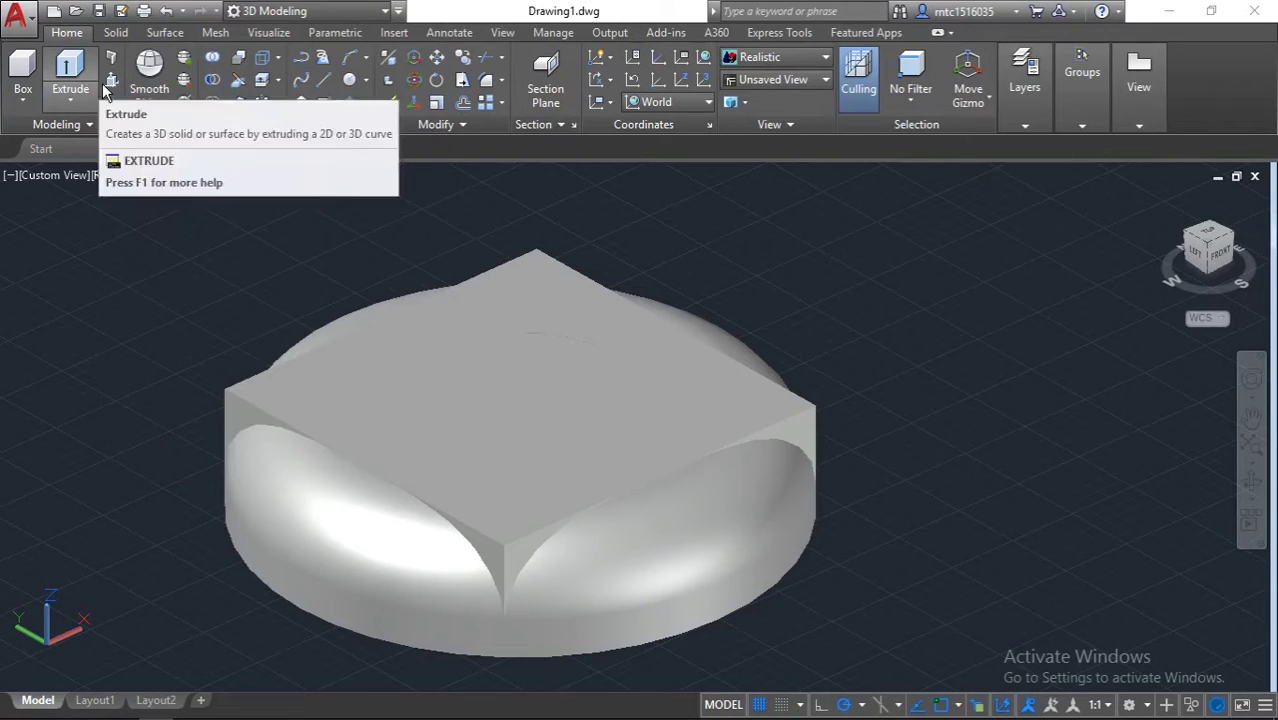
pyautogui.click(238, 102)
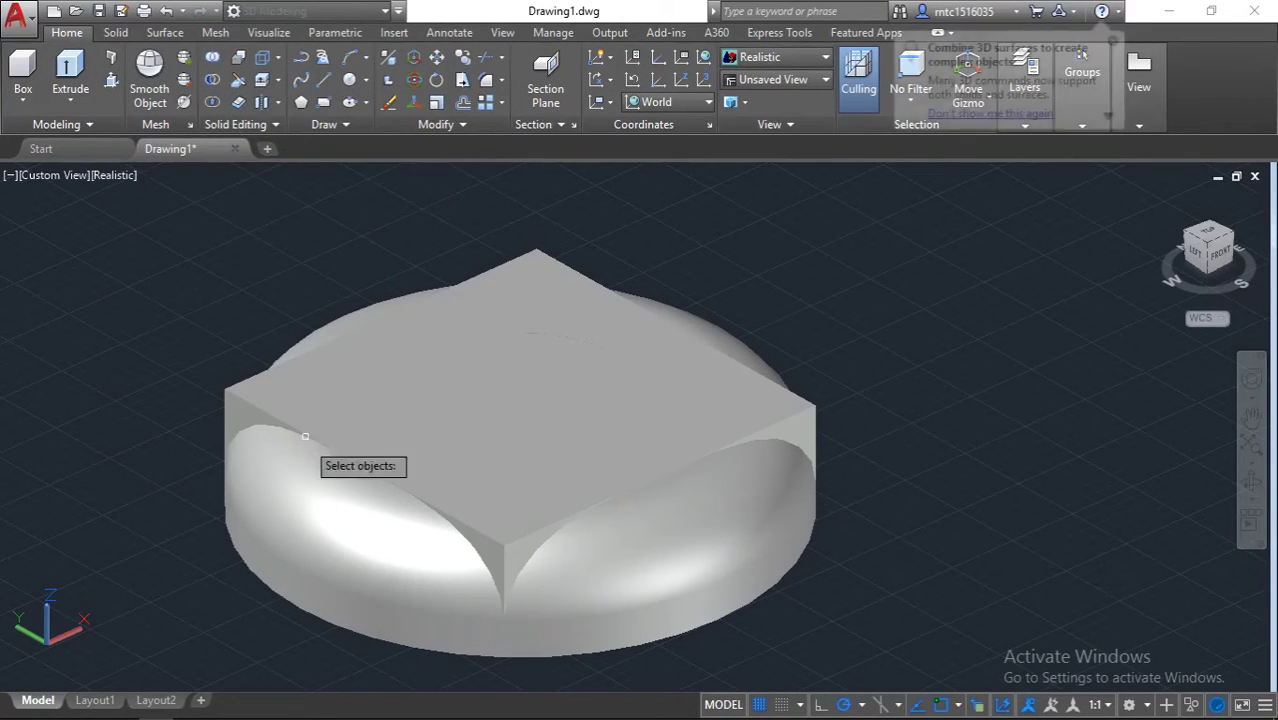
pyautogui.click(374, 488)
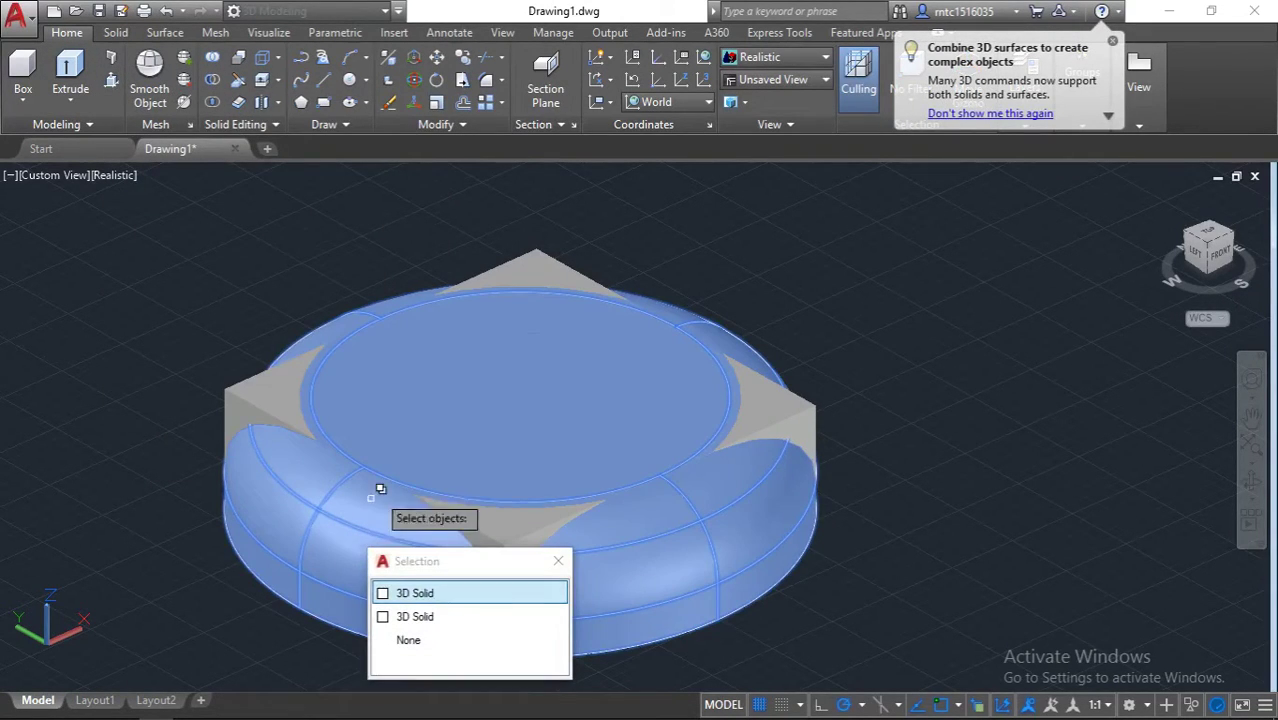
pyautogui.click(471, 593)
pyautogui.click(513, 525)
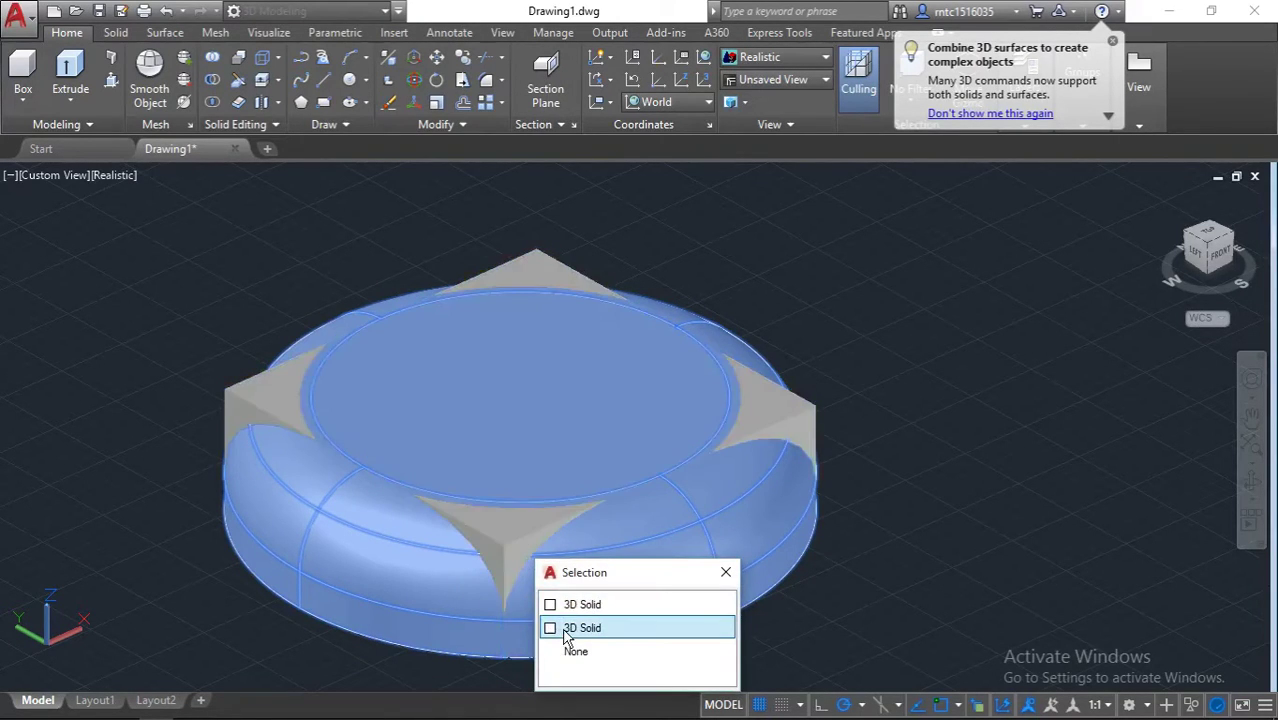
pyautogui.click(582, 605)
pyautogui.press('Return')
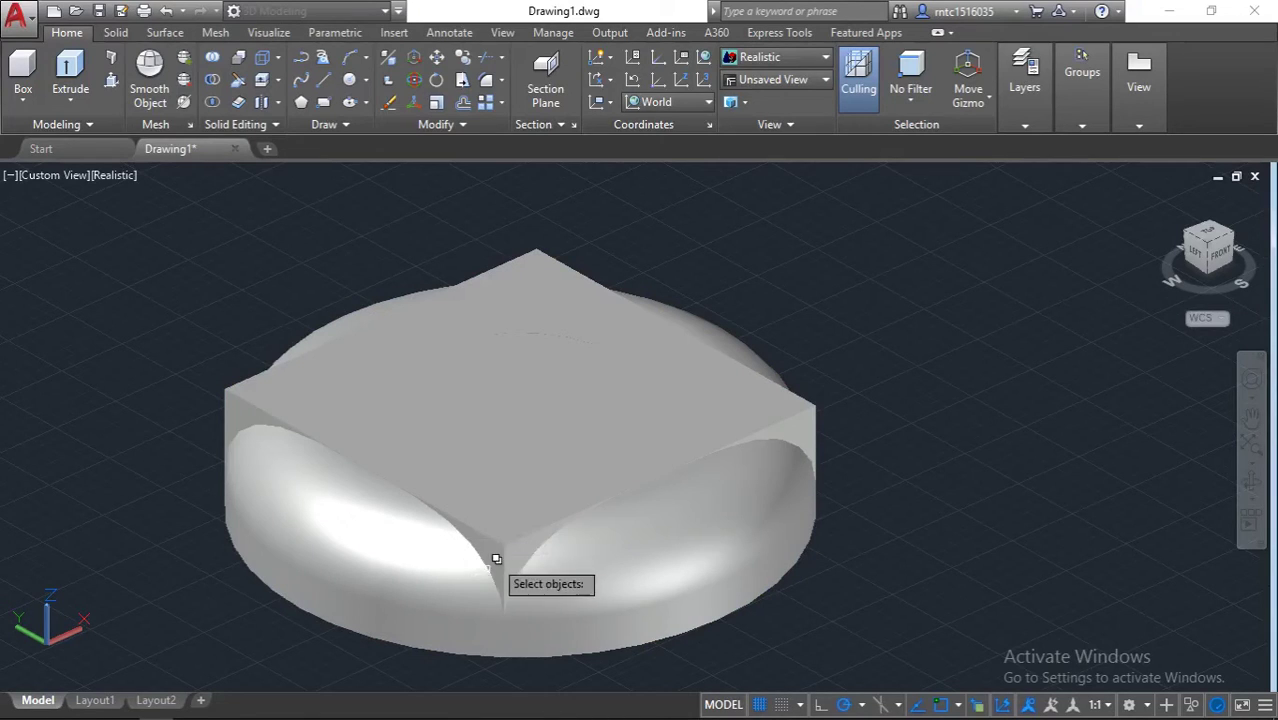
# - Intersect the filleted outer cylinder with the holed square block to leave a nut with rounded upper corners
pyautogui.click(212, 102)
pyautogui.click(366, 502)
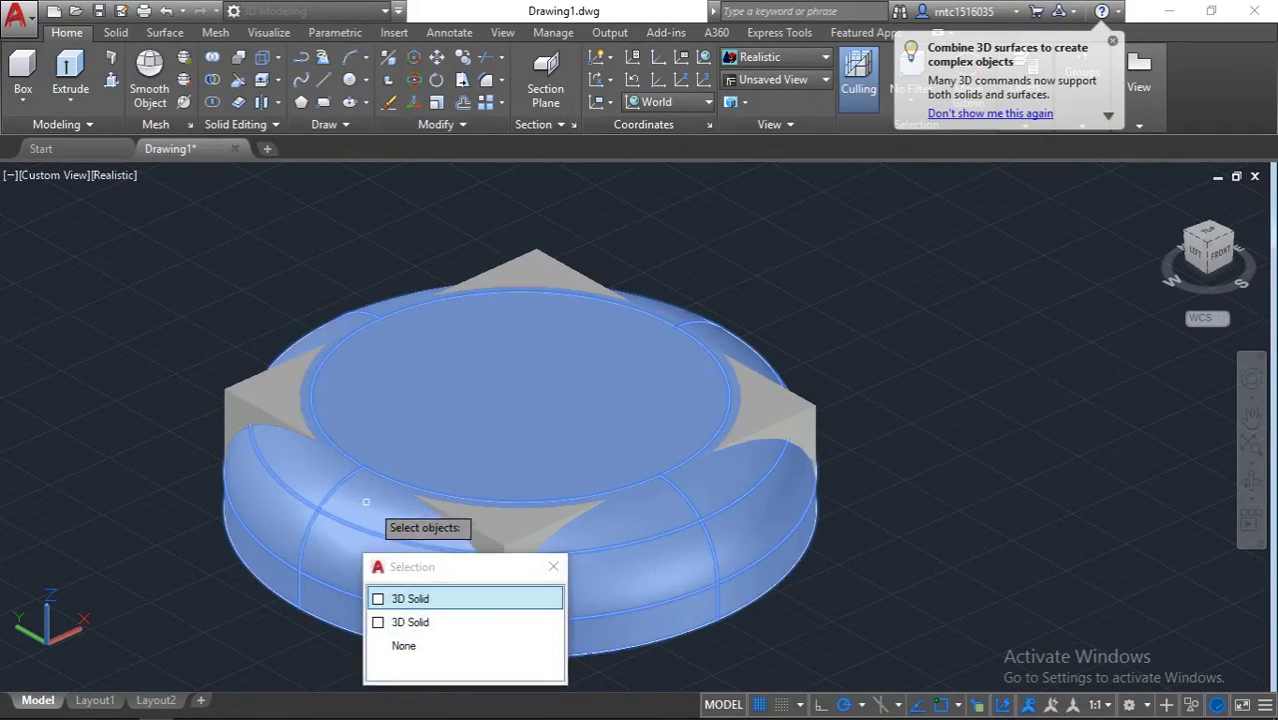
pyautogui.click(449, 604)
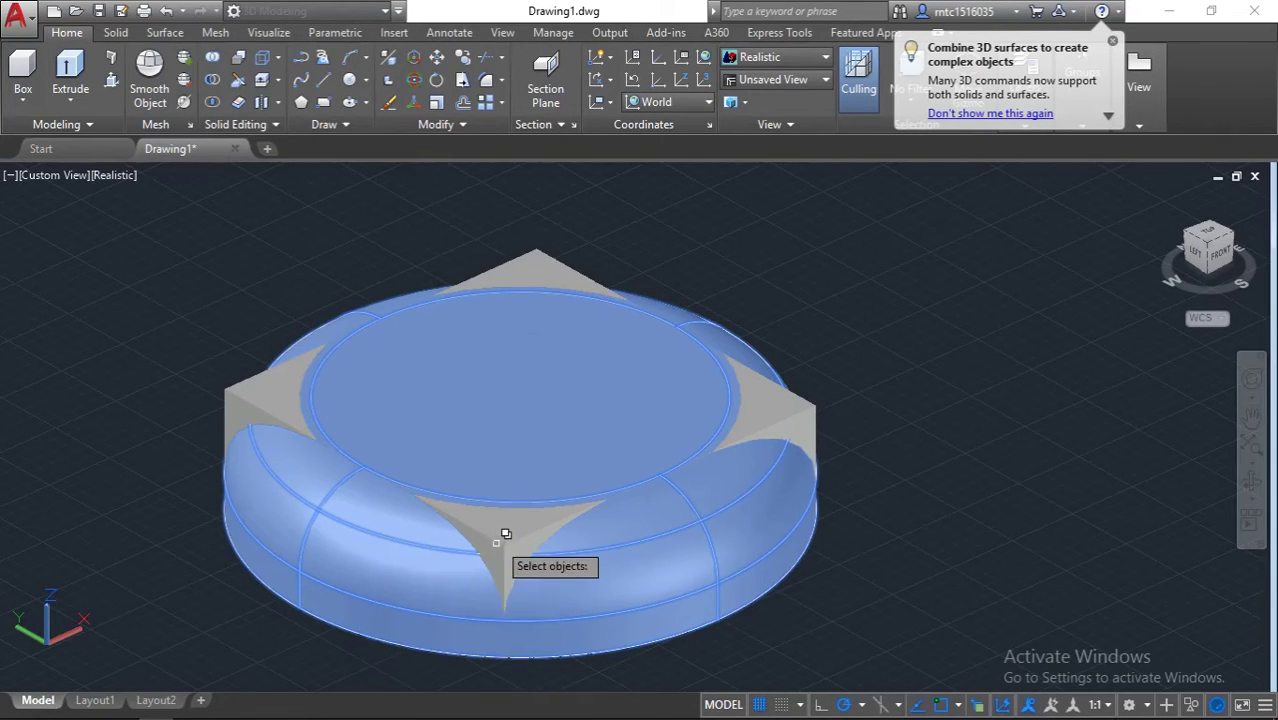
pyautogui.click(505, 535)
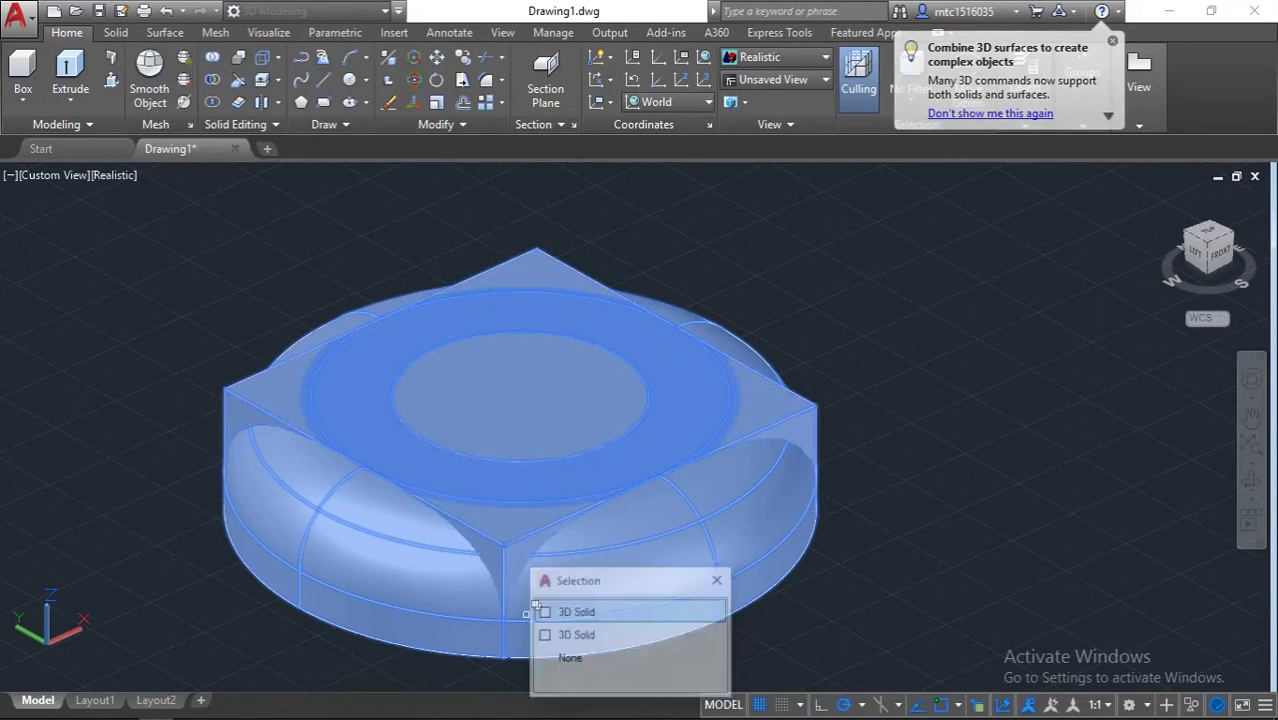
pyautogui.click(560, 635)
pyautogui.press('Return')
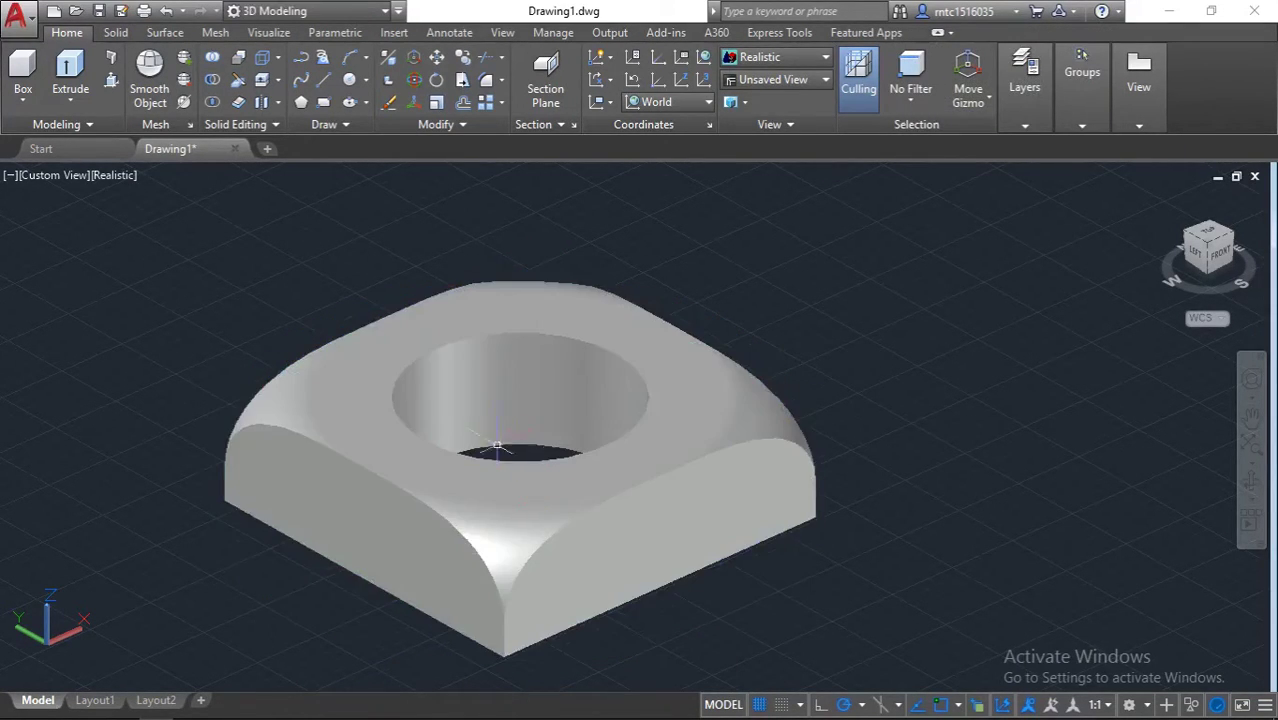
# - Set the visual style to 2D Wireframe and turn off the grid display
pyautogui.keyDown('shift'); pyautogui.moveTo(486, 411); pyautogui.dragTo(486, 437, button='middle'); pyautogui.keyUp('shift')
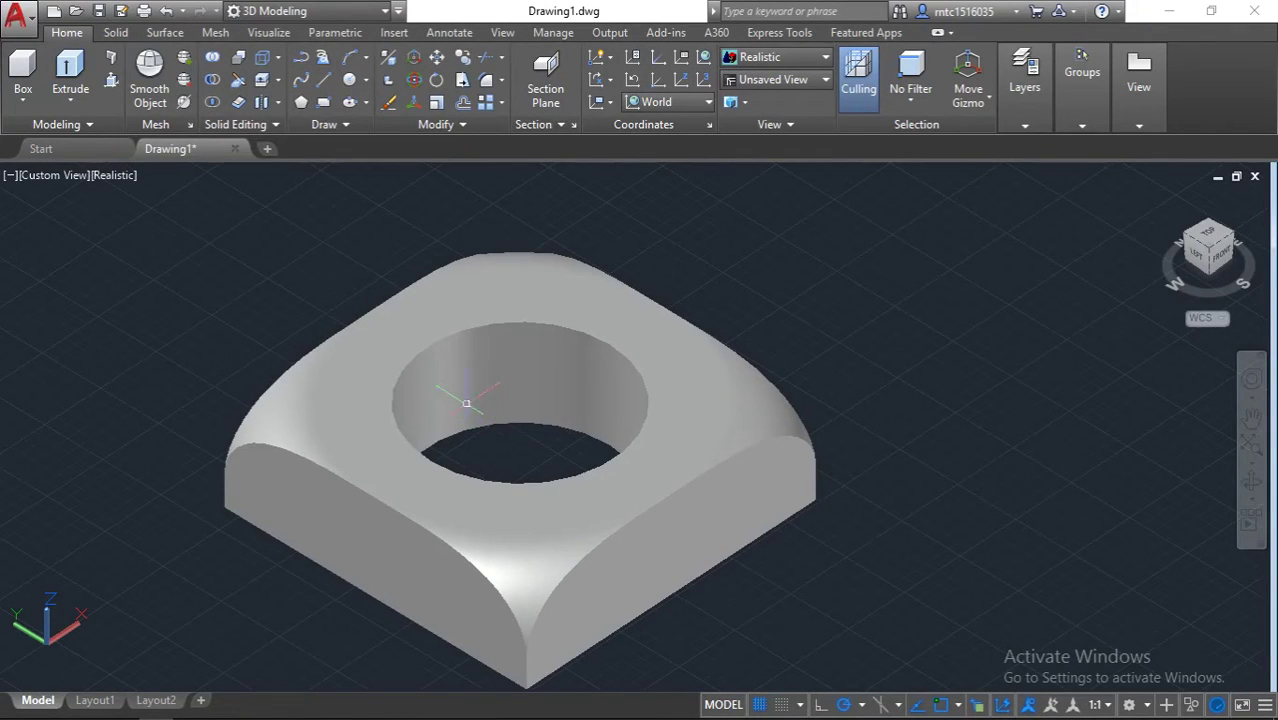
pyautogui.keyDown('shift'); pyautogui.moveTo(422, 406); pyautogui.dragTo(481, 279, button='middle'); pyautogui.keyUp('shift')
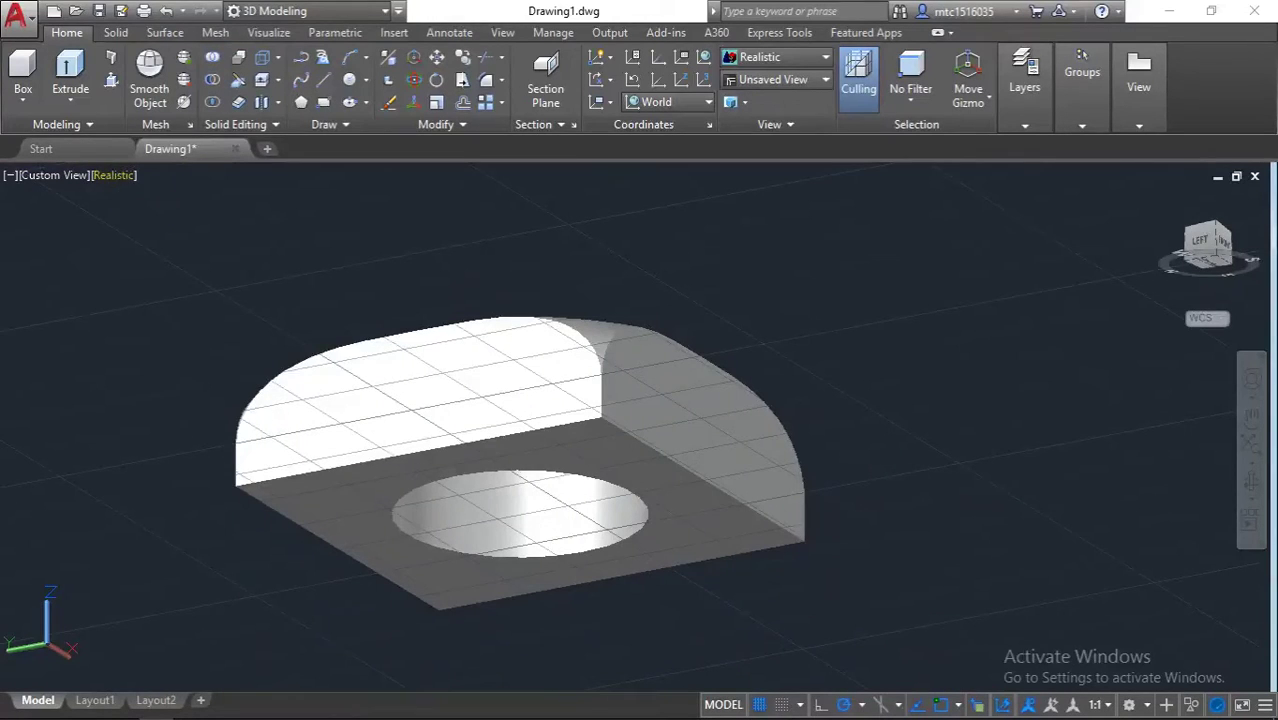
pyautogui.click(121, 178)
pyautogui.click(188, 222)
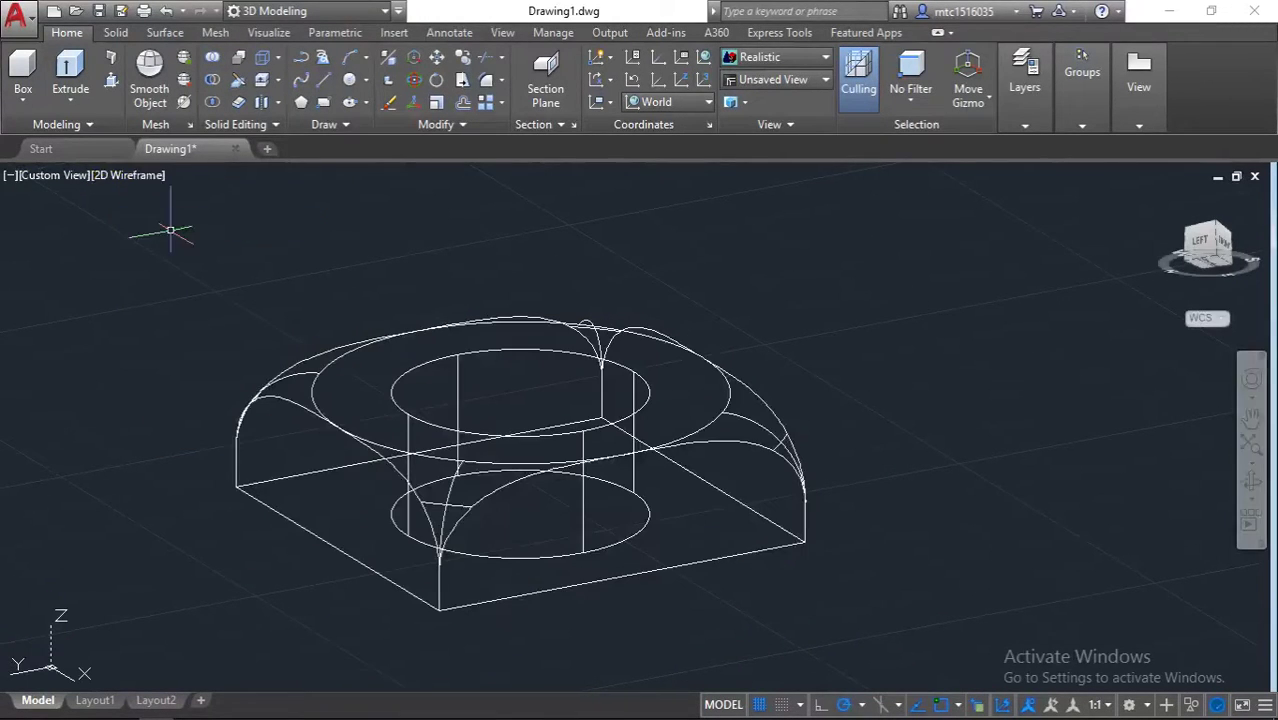
pyautogui.keyDown('shift'); pyautogui.moveTo(416, 379); pyautogui.dragTo(528, 345, button='middle'); pyautogui.keyUp('shift')
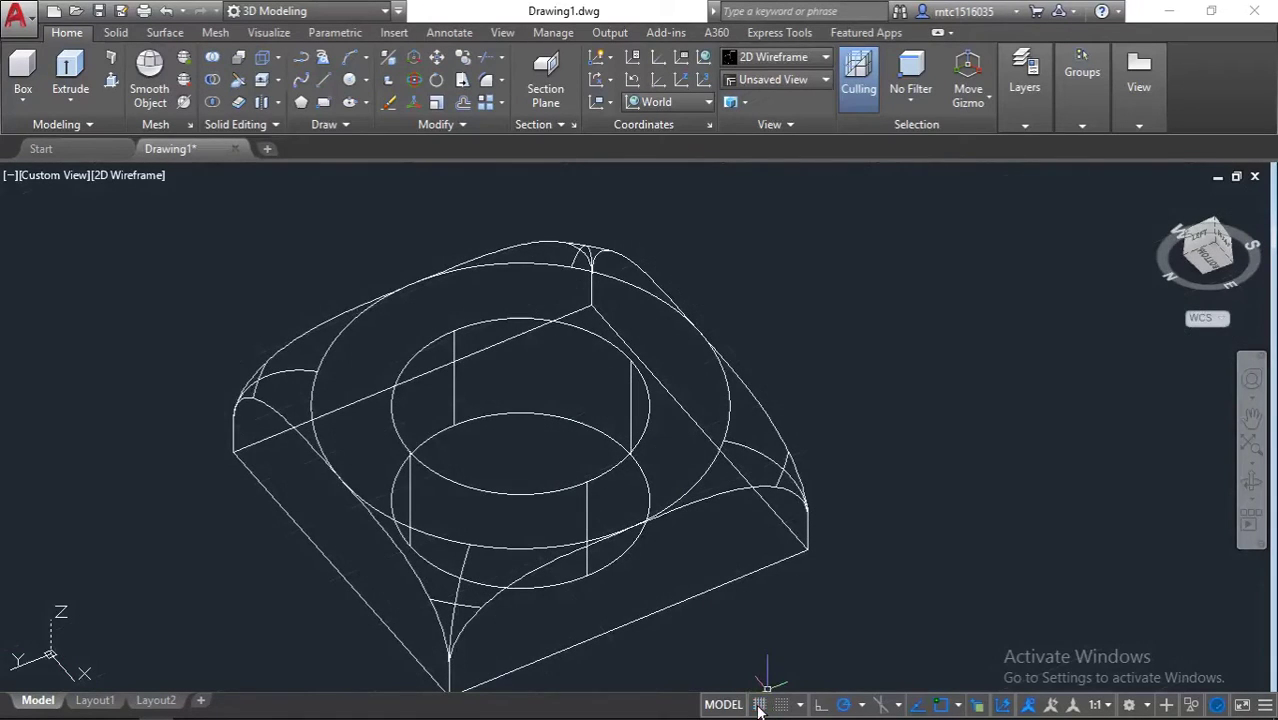
pyautogui.moveTo(542, 471); pyautogui.dragTo(559, 386, button='middle')
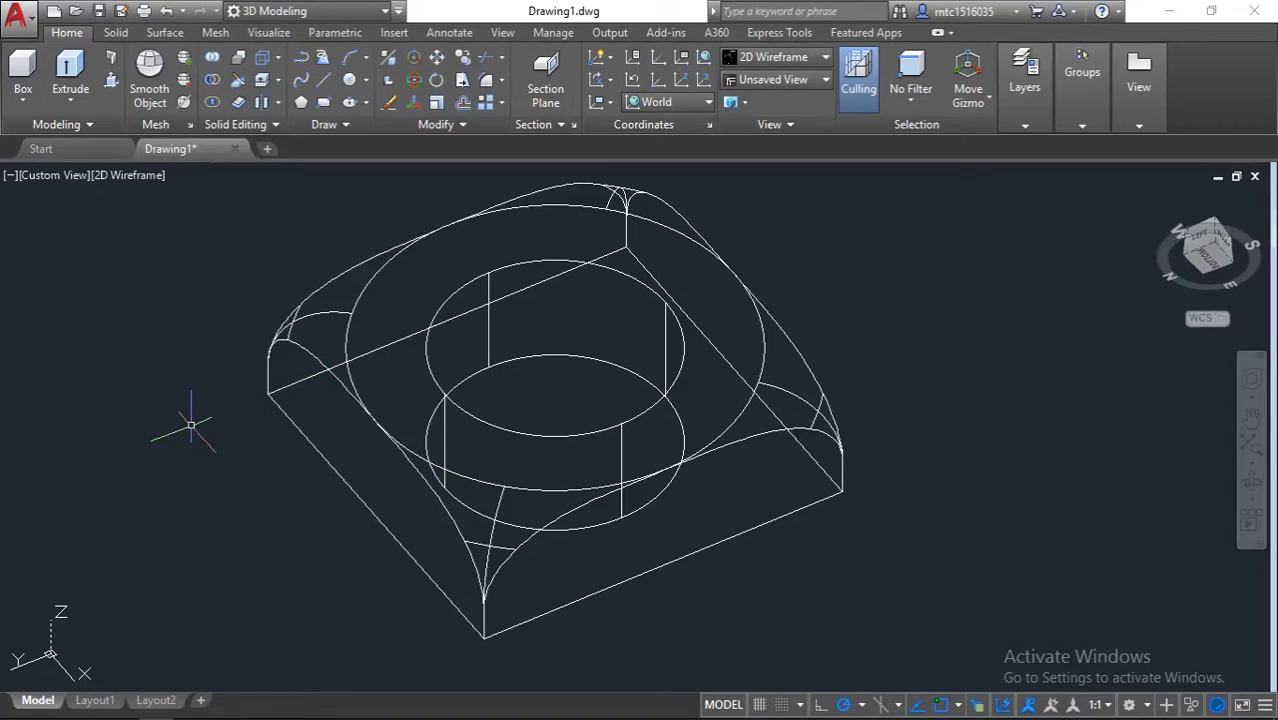
# - Draw a helix from the hole's bottom centre up to its top centre, with base and top radii of 4
pyautogui.write('HE')
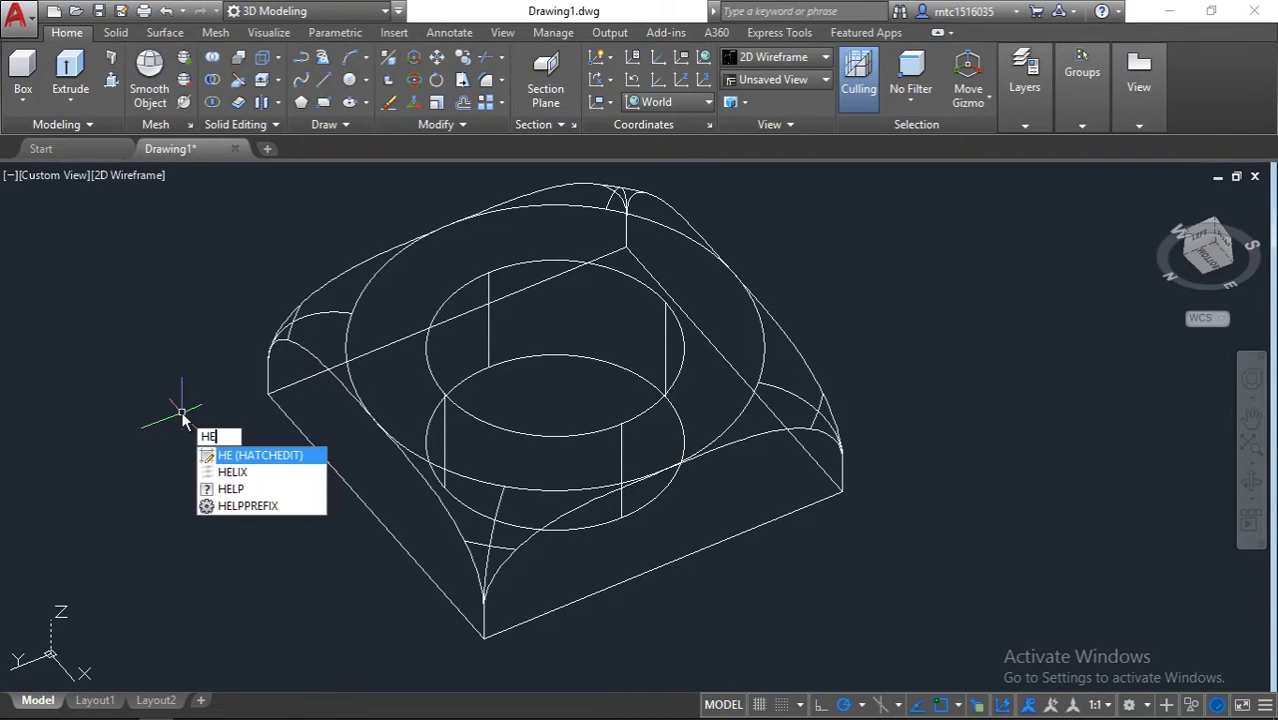
pyautogui.press('Down')
pyautogui.press('Return')
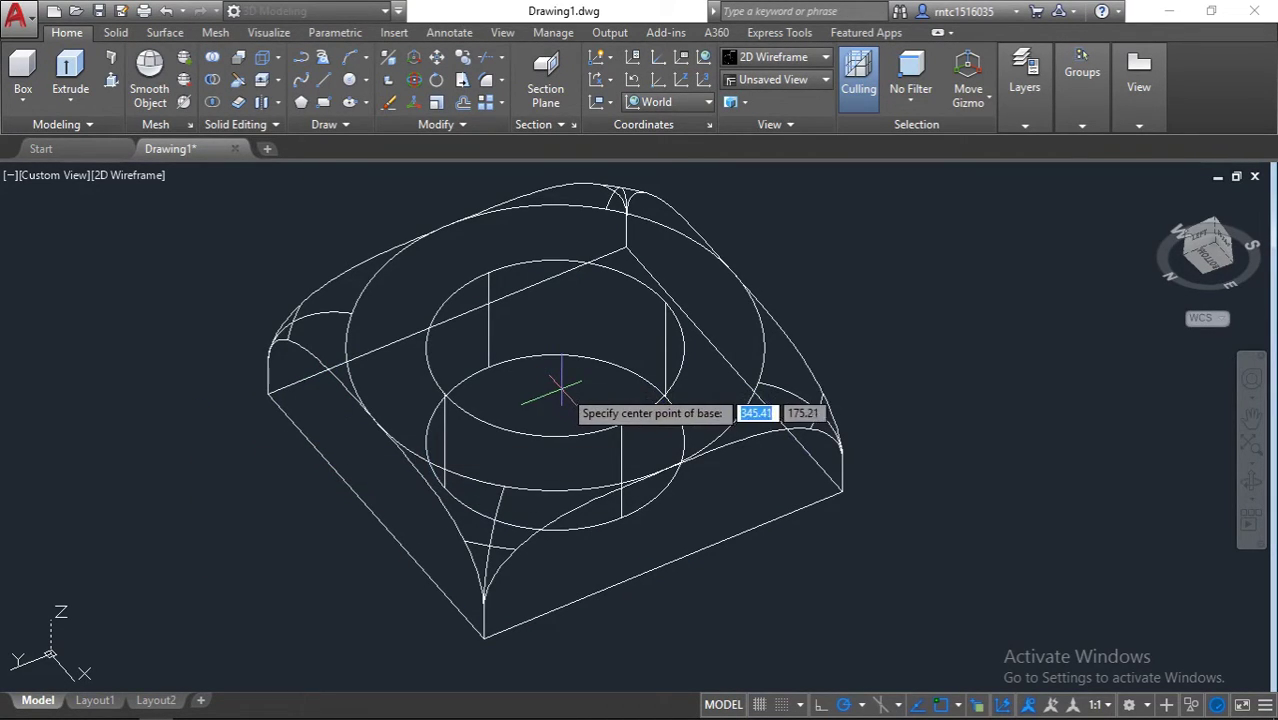
pyautogui.keyDown('shift'); pyautogui.moveTo(562, 385); pyautogui.dragTo(554, 410, button='middle'); pyautogui.keyUp('shift')
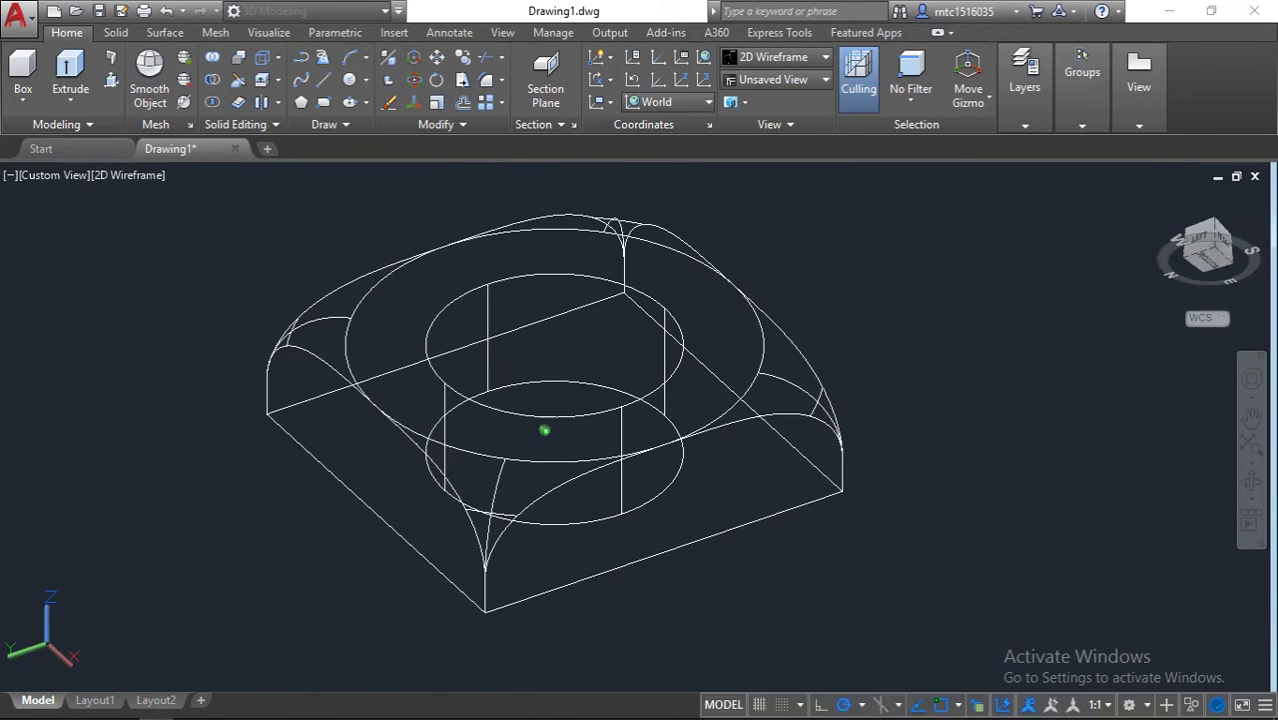
pyautogui.click(554, 452)
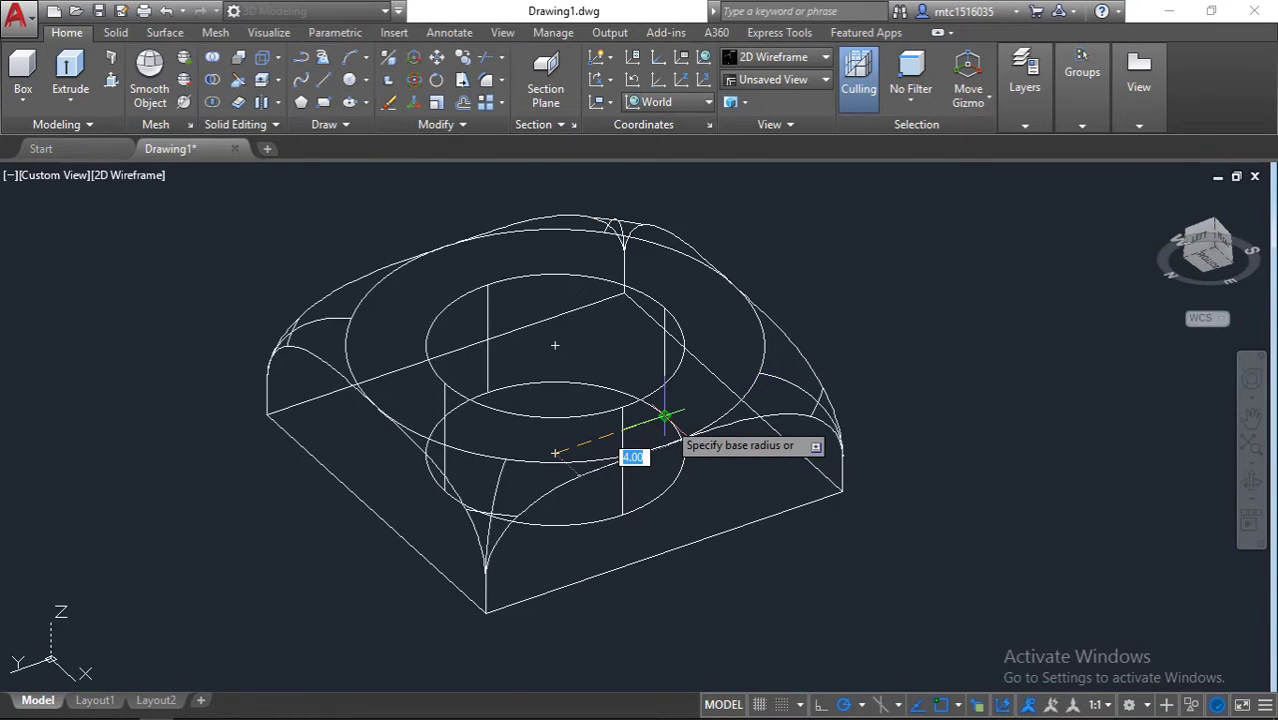
pyautogui.keyDown('shift'); pyautogui.moveTo(665, 420); pyautogui.dragTo(726, 570, button='middle'); pyautogui.keyUp('shift')
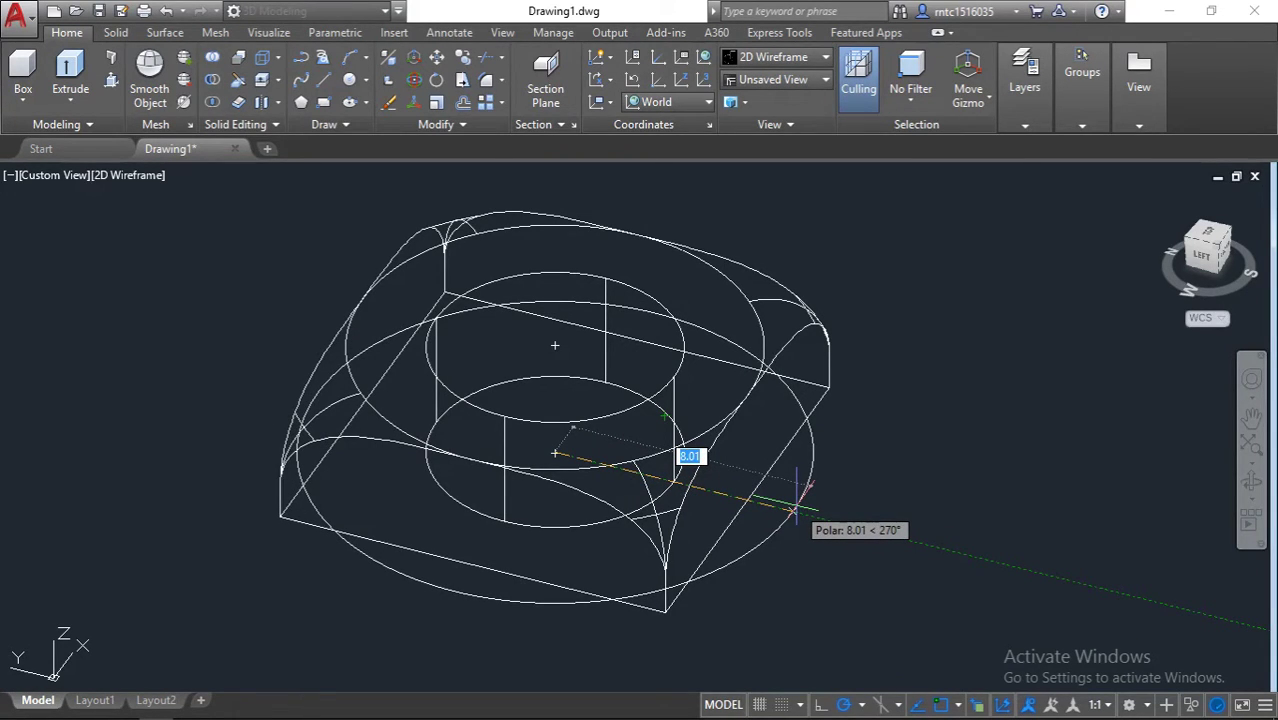
pyautogui.write('4')
pyautogui.press('Return')
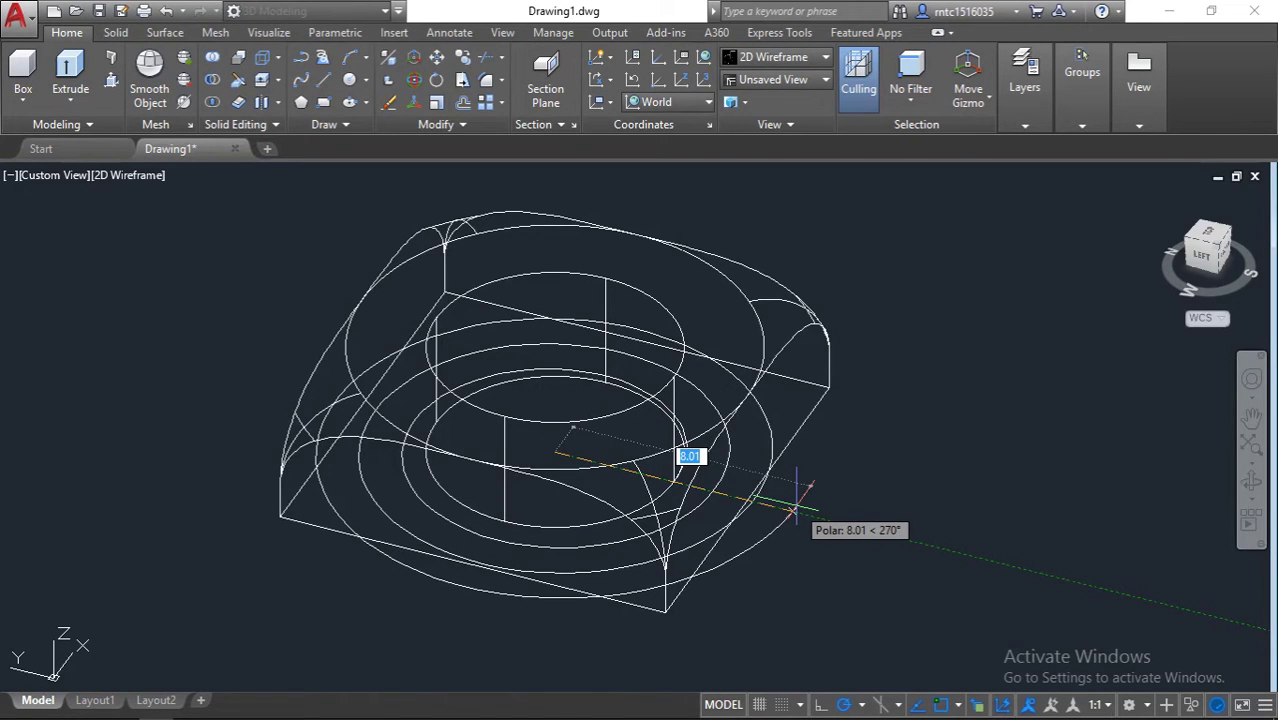
pyautogui.write('4')
pyautogui.press('Return')
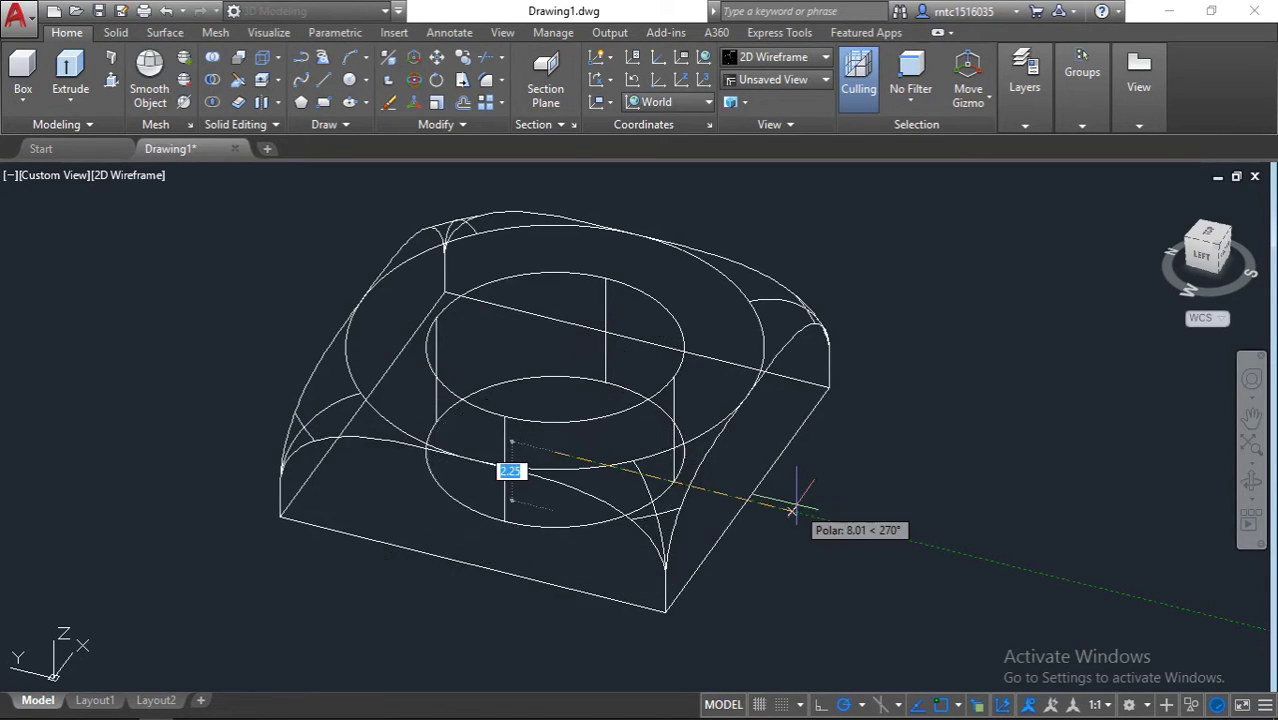
pyautogui.click(555, 347)
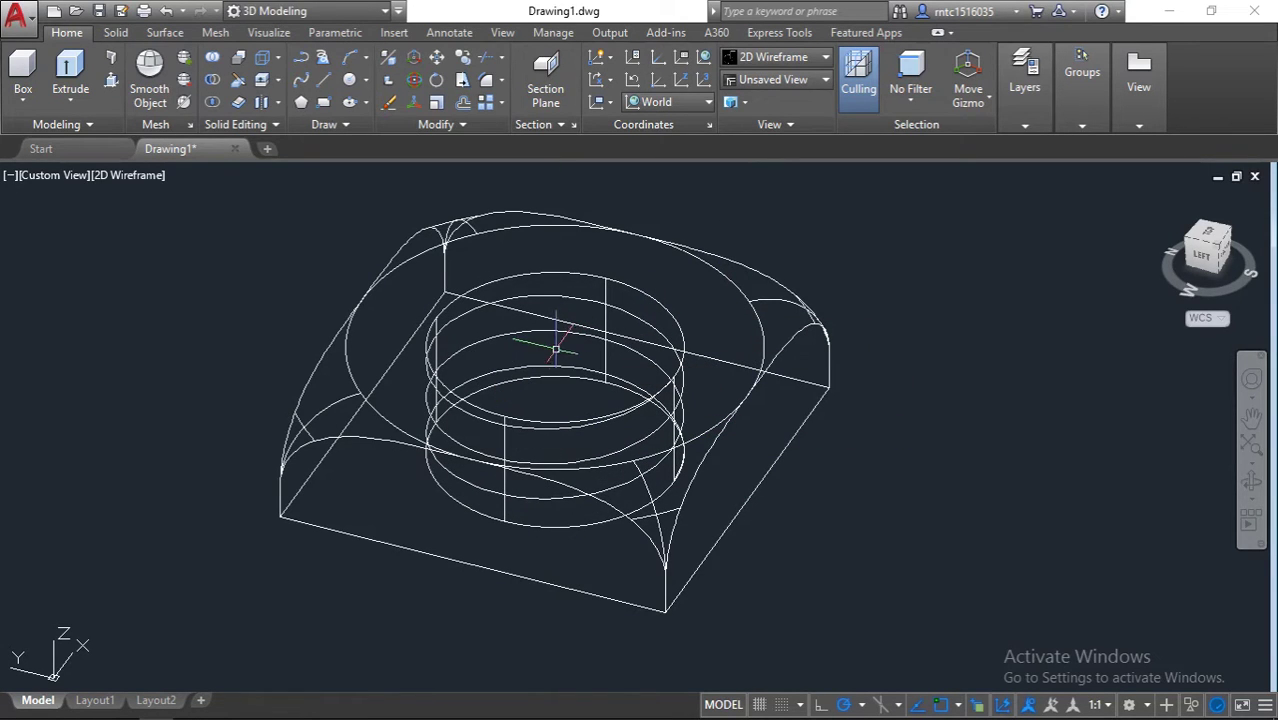
# - Set the helix in the hole to 3.5 turns with a turn height of 1.25
pyautogui.click(568, 298)
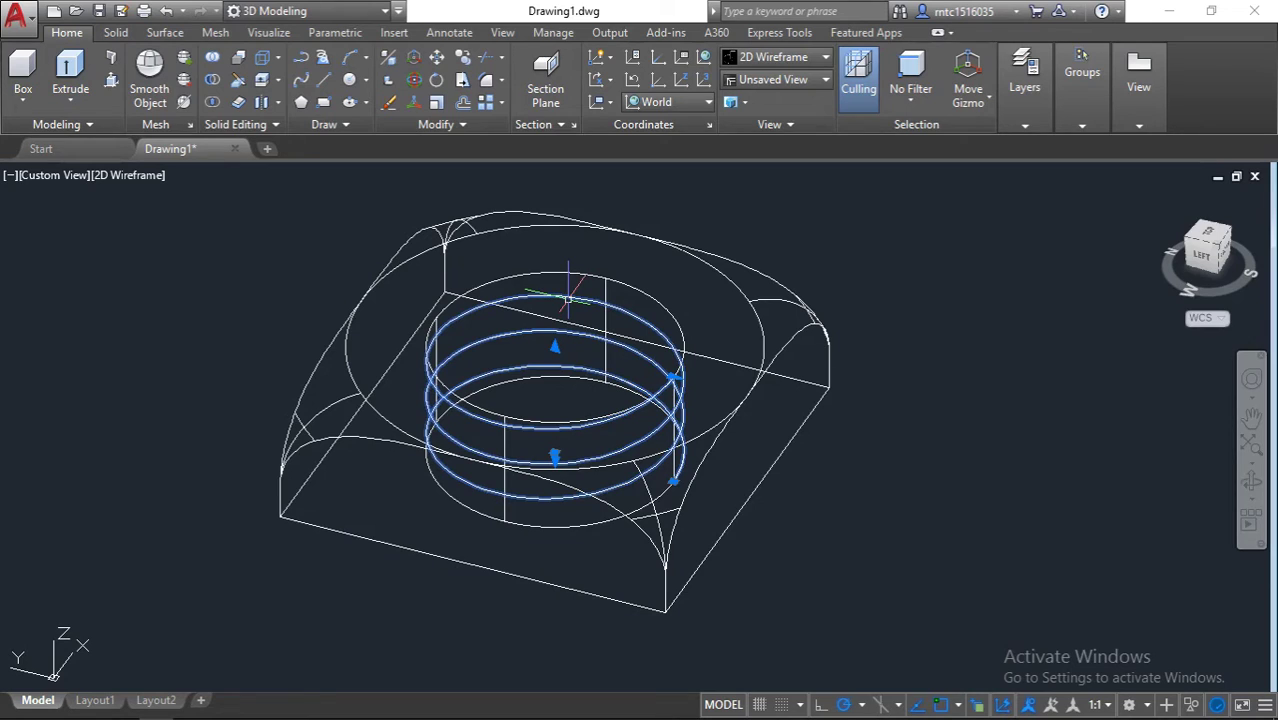
pyautogui.rightClick(568, 300)
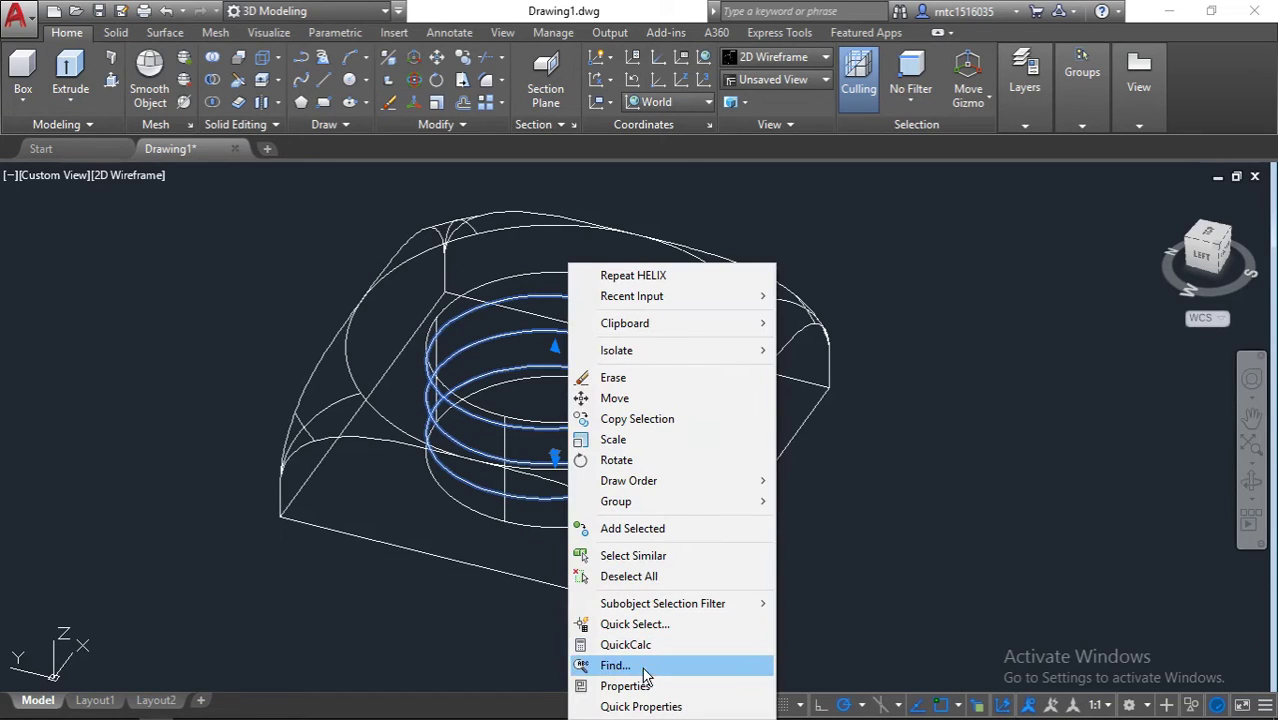
pyautogui.click(628, 686)
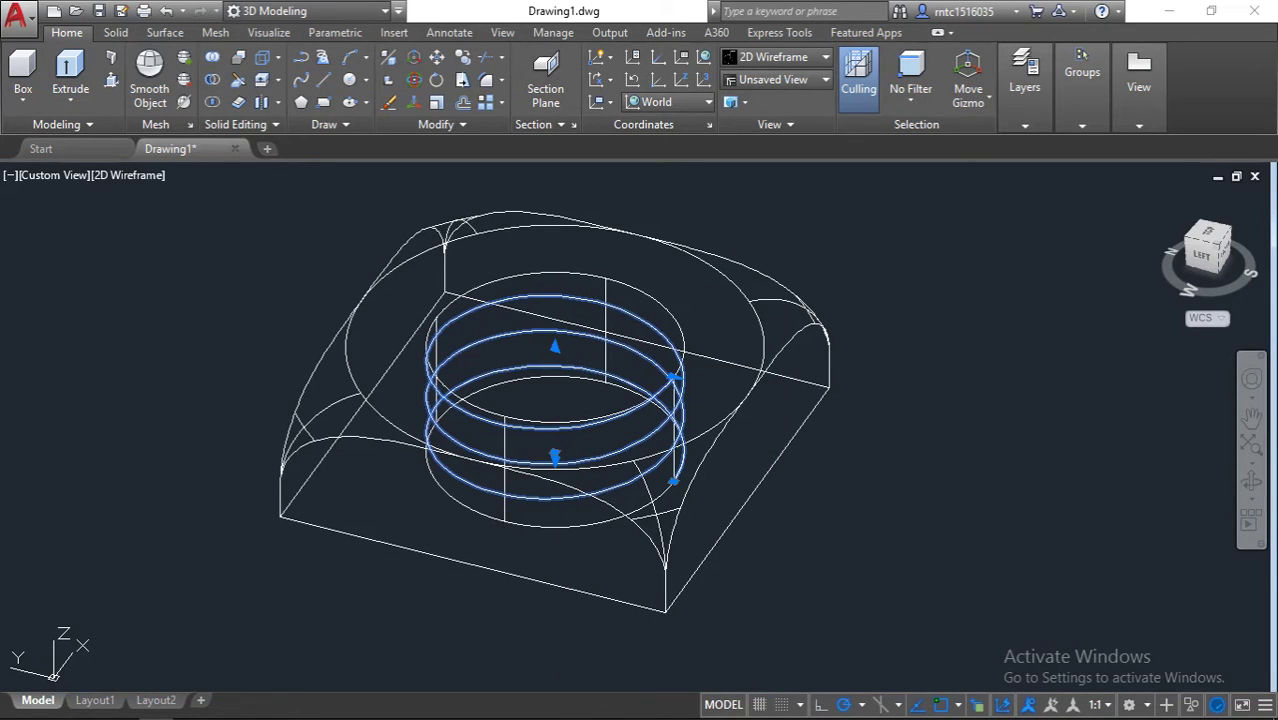
pyautogui.click(1100, 412)
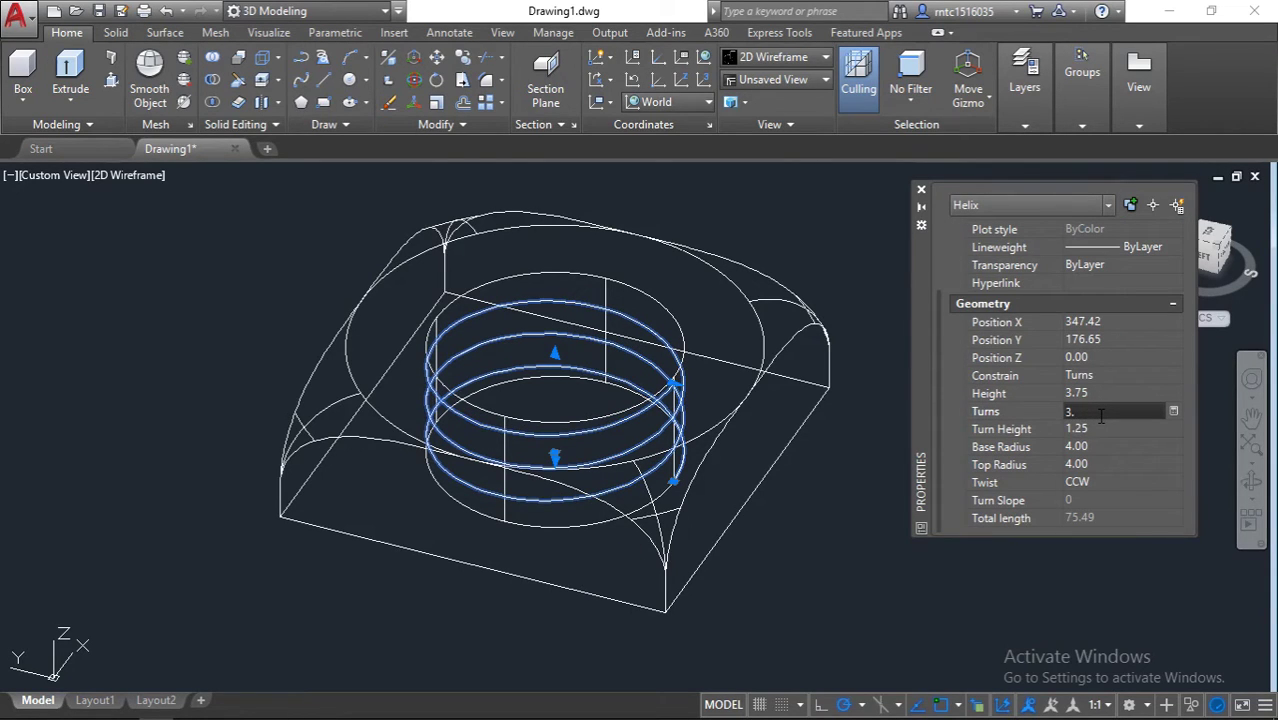
pyautogui.click(1100, 428)
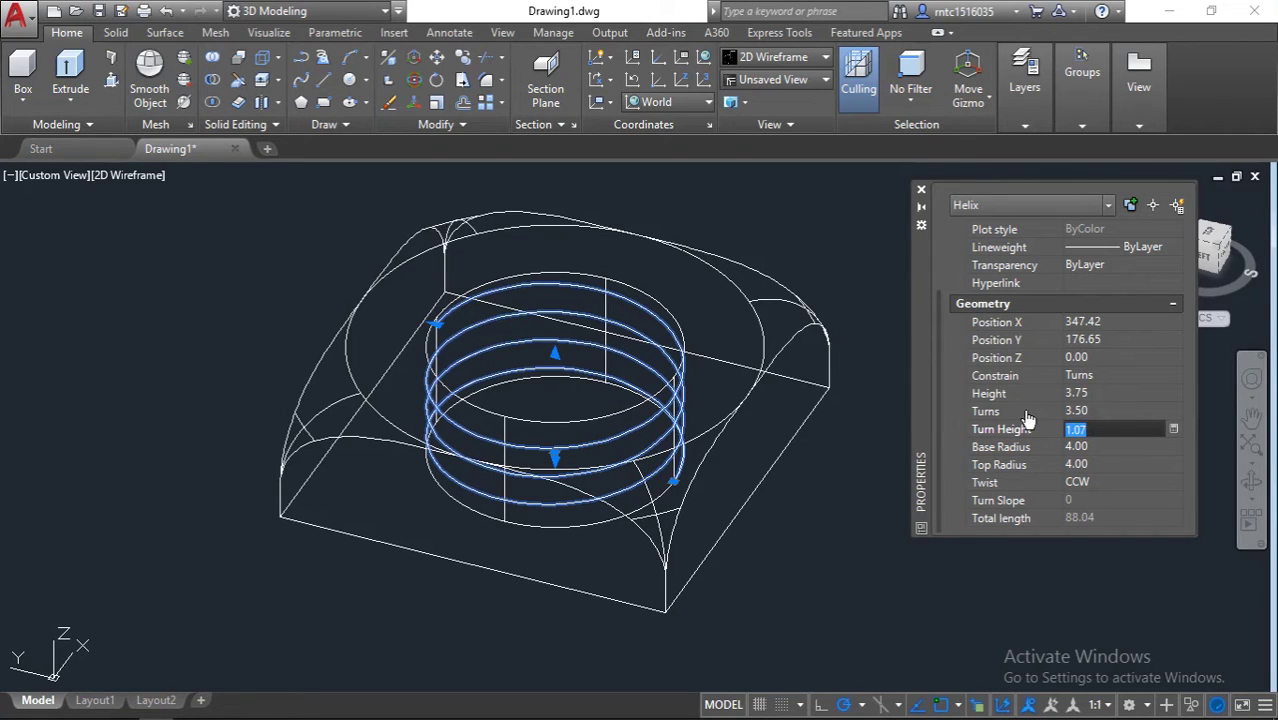
pyautogui.click(1100, 431)
pyautogui.press('Tab')
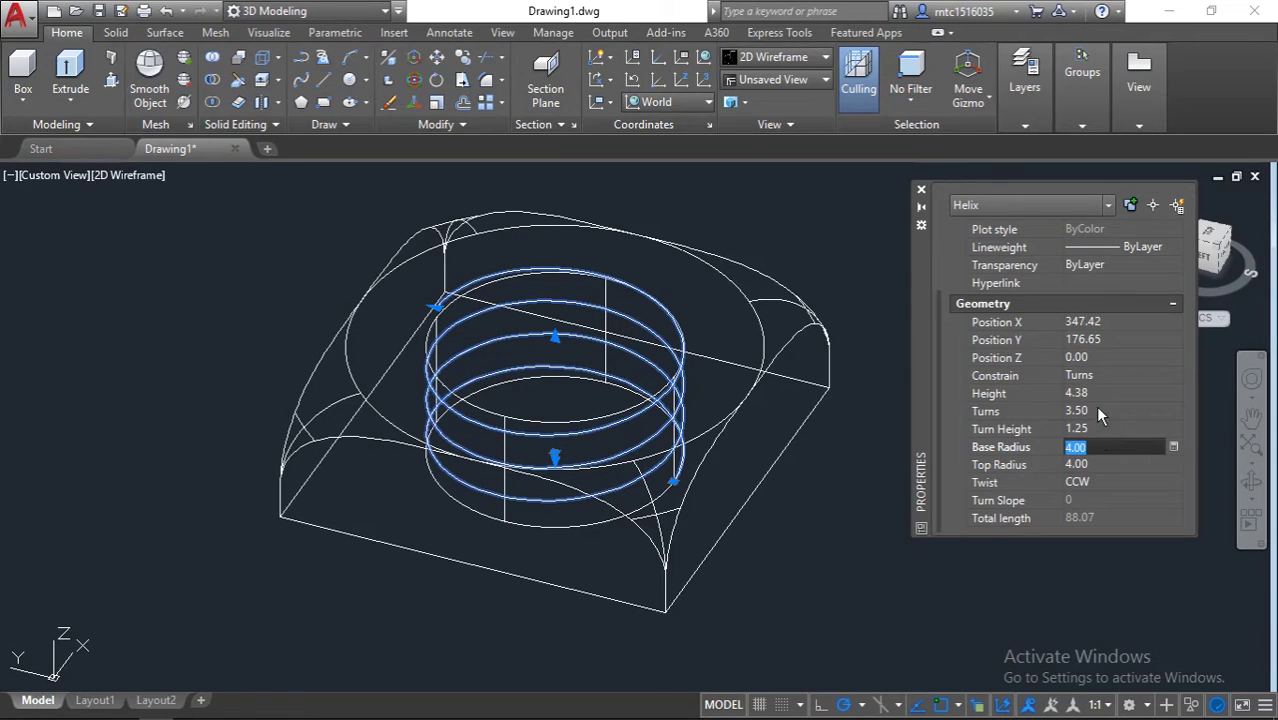
pyautogui.click(922, 191)
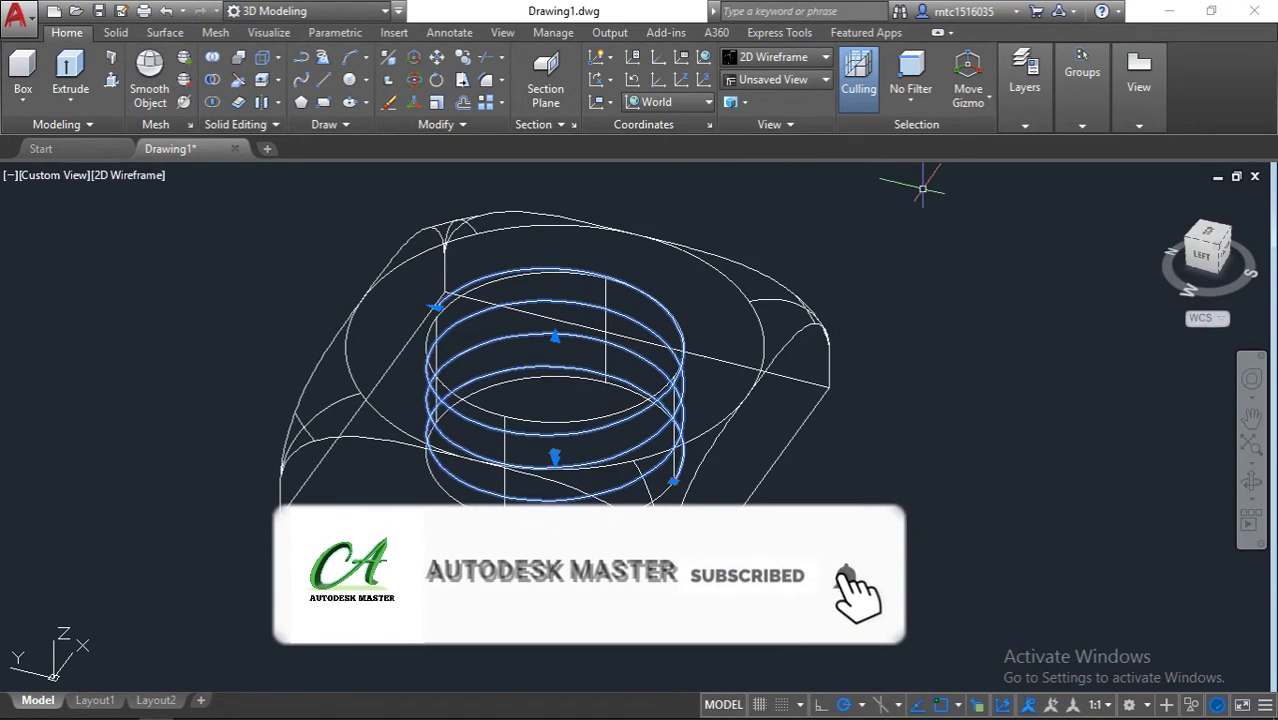
pyautogui.press('Escape')
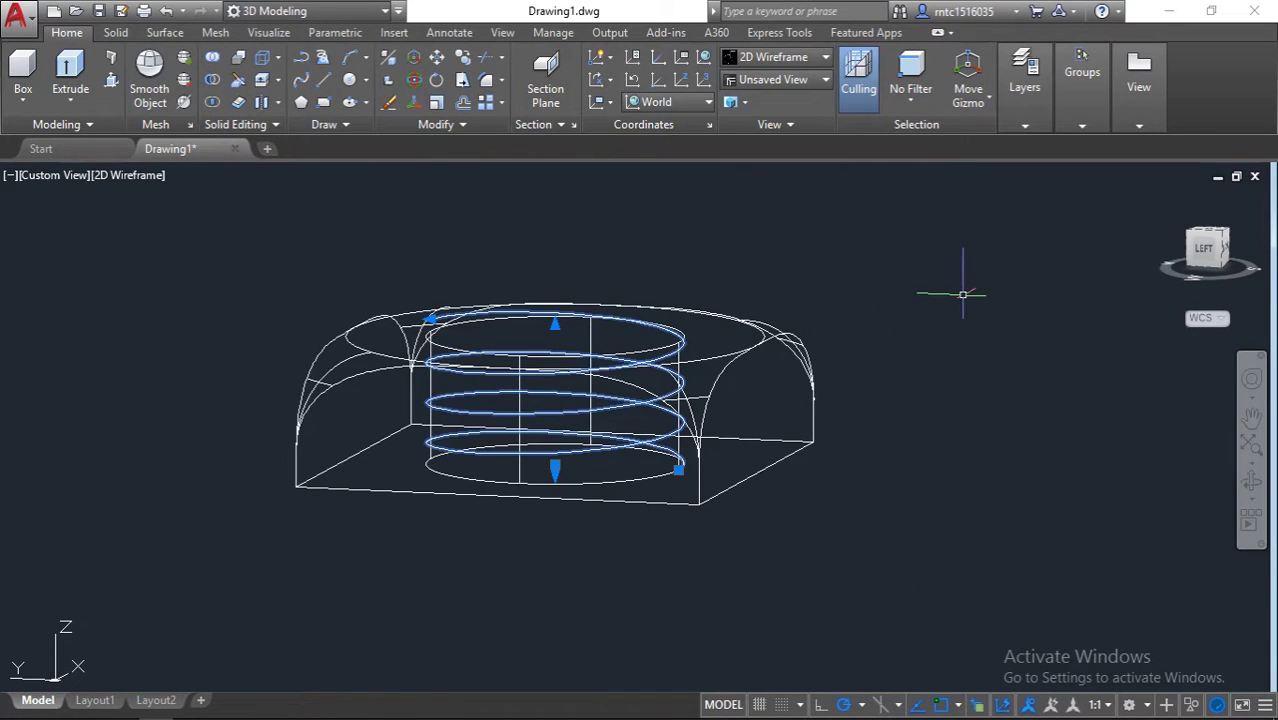
pyautogui.press('Escape')
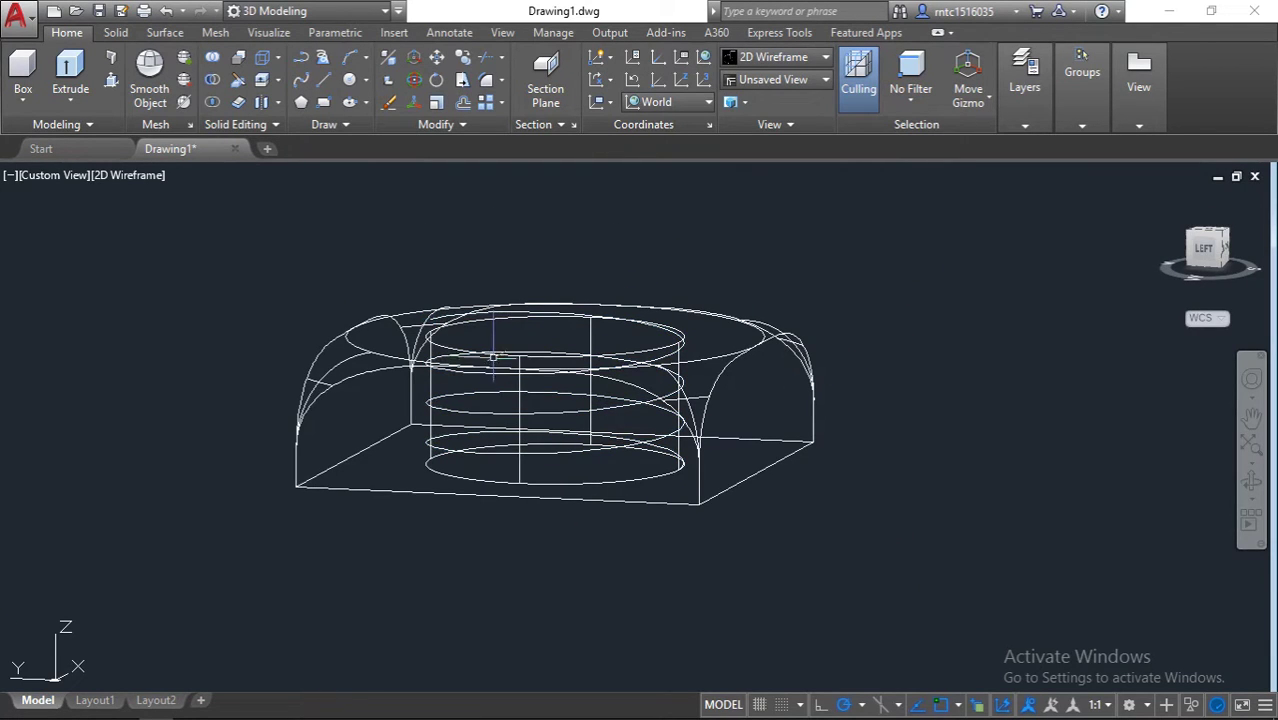
# - Examine where the helix starts and ends relative to the hole's bottom and top edges
pyautogui.scroll(4, 488, 300)
pyautogui.keyDown('shift'); pyautogui.moveTo(687, 316); pyautogui.dragTo(709, 385, button='middle'); pyautogui.keyUp('shift')
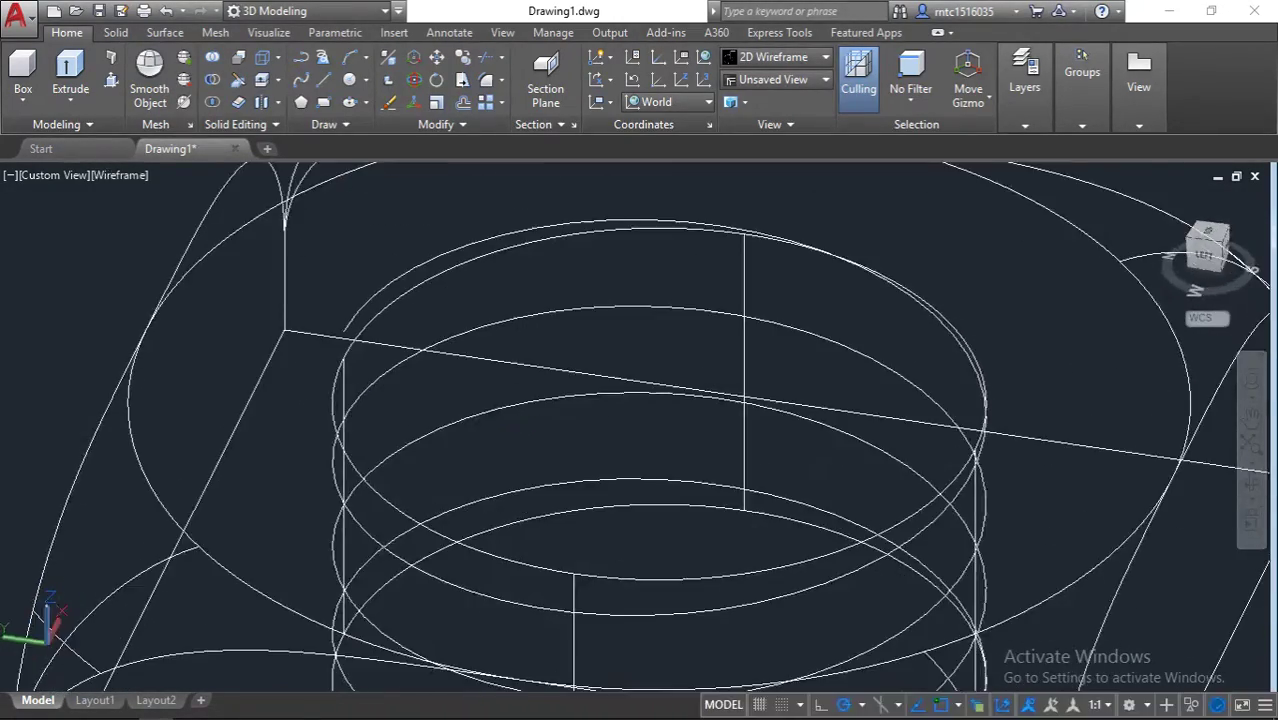
pyautogui.scroll(-2, 705, 370)
pyautogui.scroll(1, 718, 400)
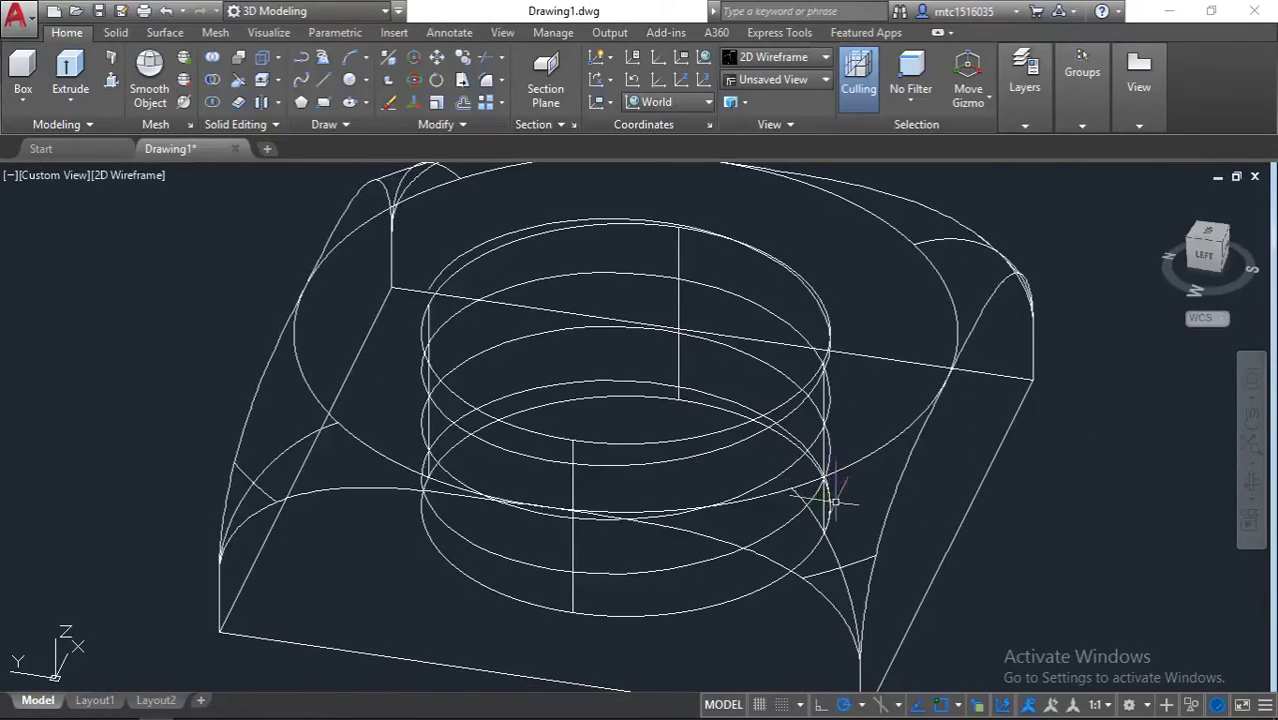
pyautogui.scroll(3, 836, 503)
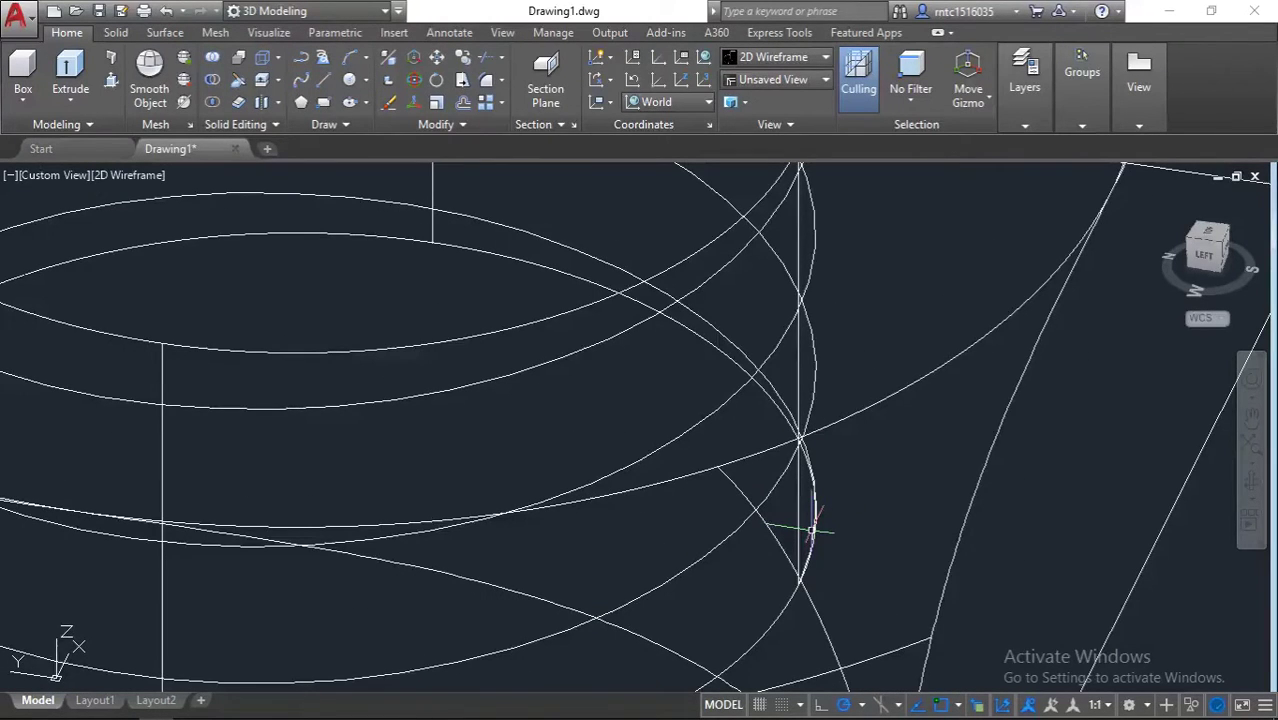
pyautogui.click(812, 530)
pyautogui.scroll(-2, 840, 478)
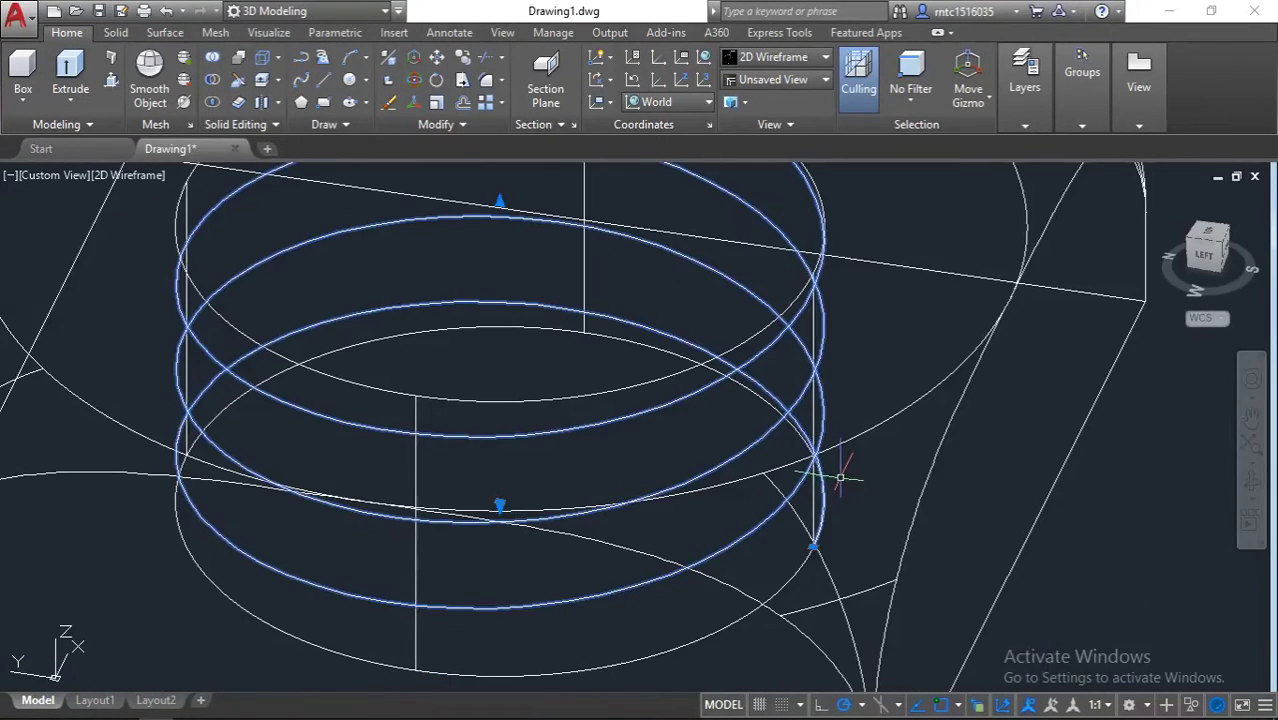
pyautogui.press('Escape')
pyautogui.scroll(-3, 847, 399)
pyautogui.moveTo(845, 402); pyautogui.dragTo(831, 543, button='middle')
pyautogui.scroll(2, 743, 360)
pyautogui.scroll(-2, 747, 393)
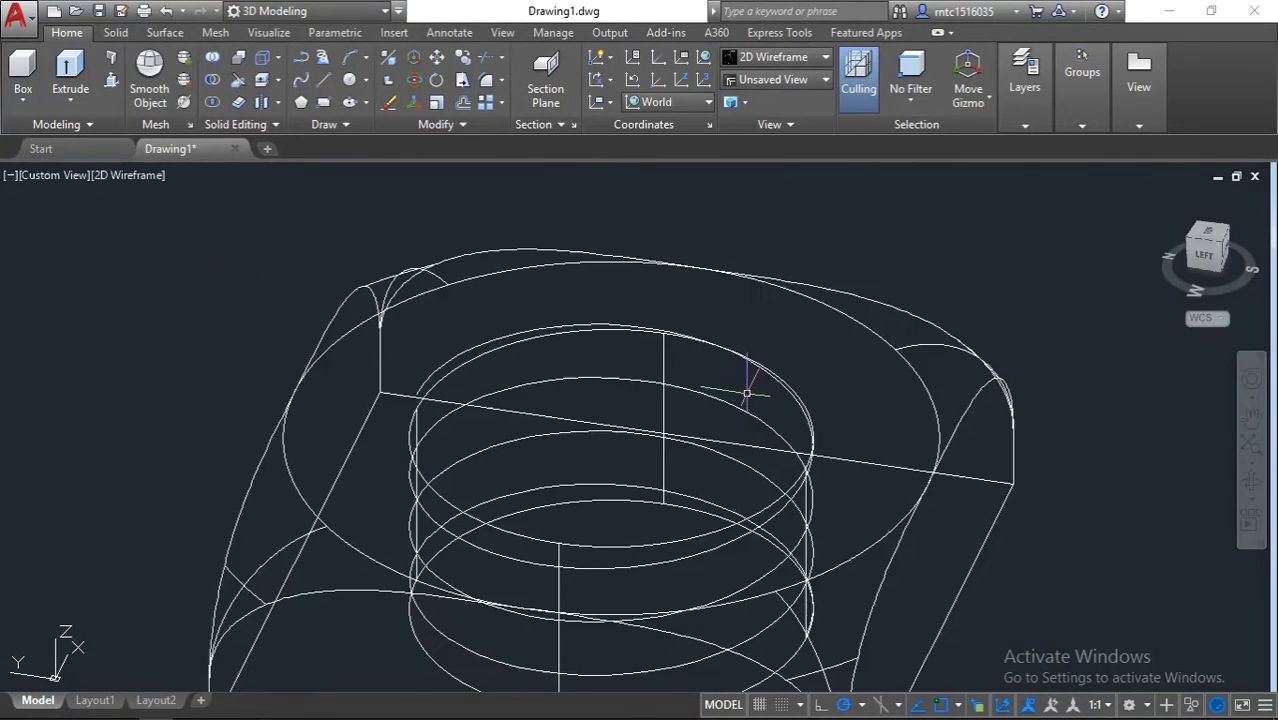
pyautogui.keyDown('shift'); pyautogui.moveTo(746, 393); pyautogui.dragTo(699, 428, button='middle'); pyautogui.keyUp('shift')
pyautogui.scroll(4, 727, 342)
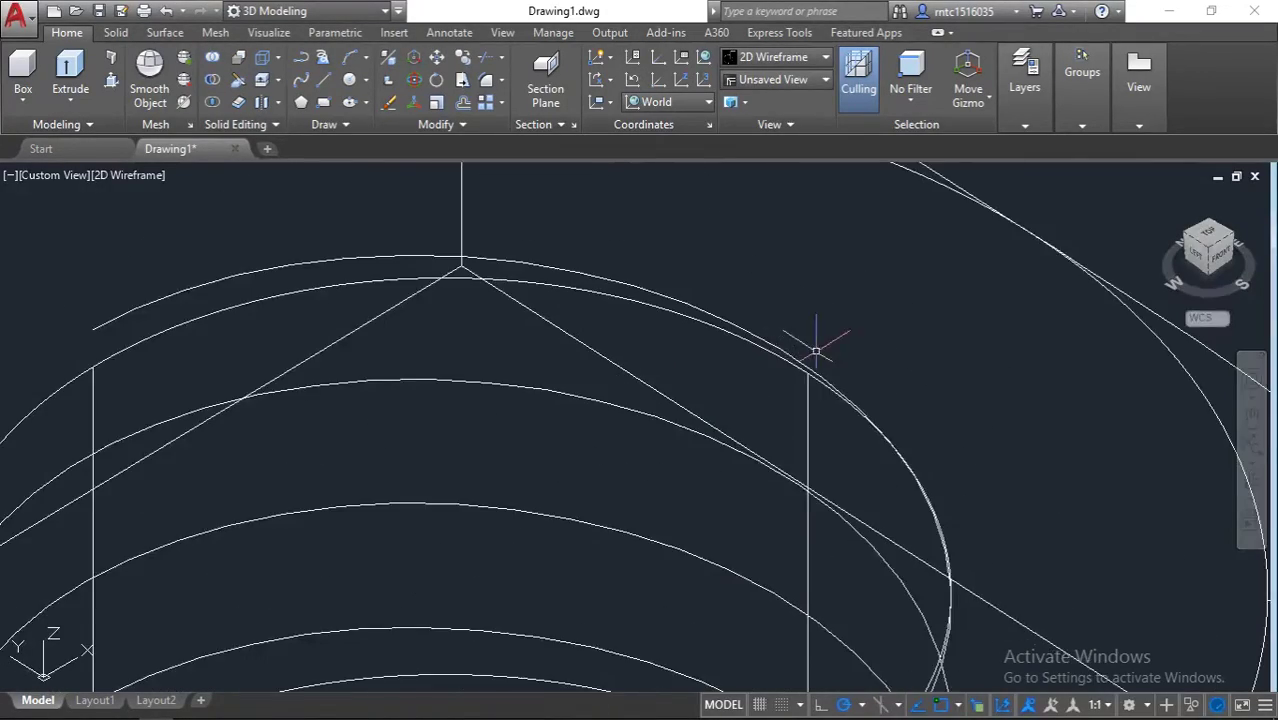
pyautogui.scroll(-5, 816, 350)
pyautogui.keyDown('shift'); pyautogui.moveTo(847, 366); pyautogui.dragTo(923, 322, button='middle'); pyautogui.keyUp('shift')
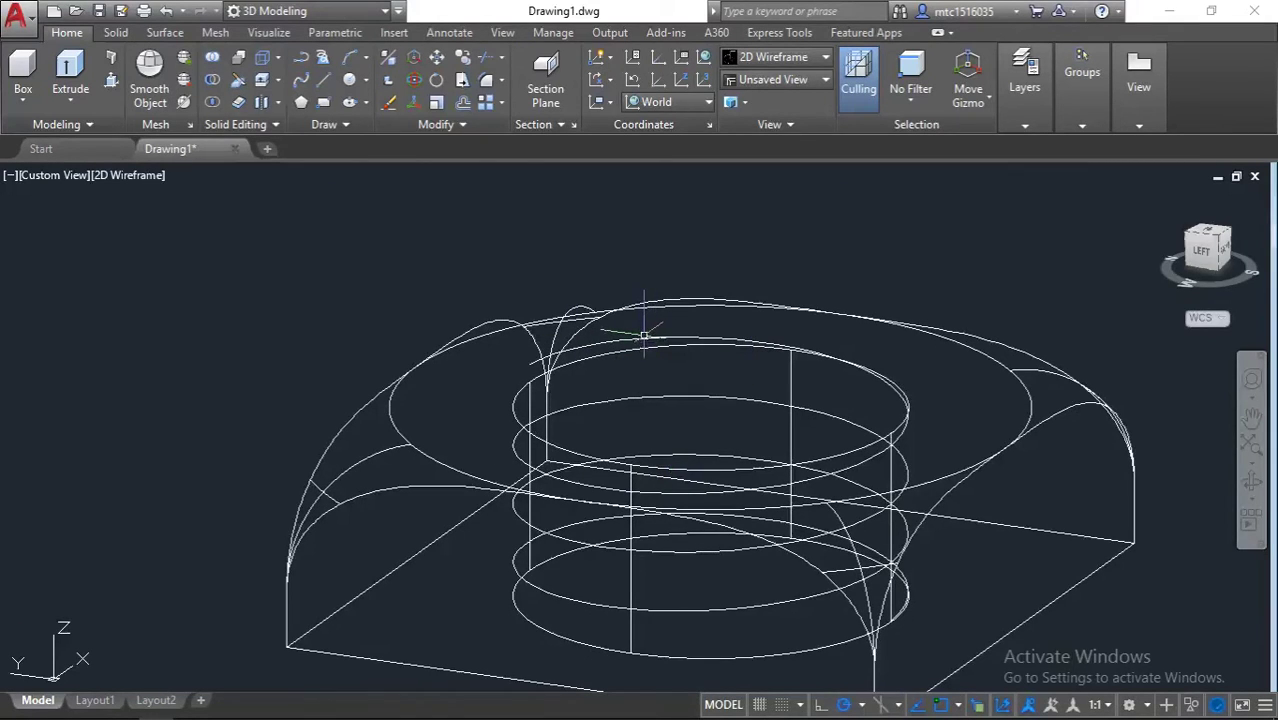
# - Set the helix's number of turns to 3.2 in its properties
pyautogui.click(641, 337)
pyautogui.rightClick(641, 338)
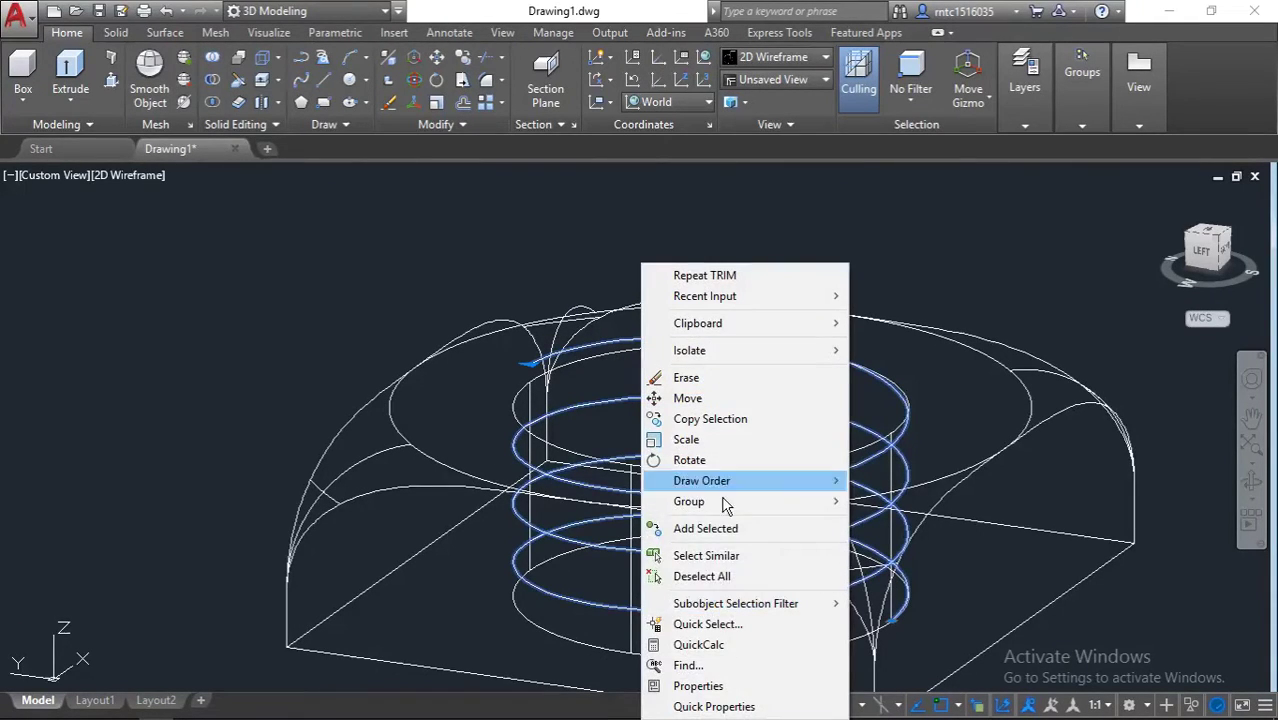
pyautogui.click(698, 686)
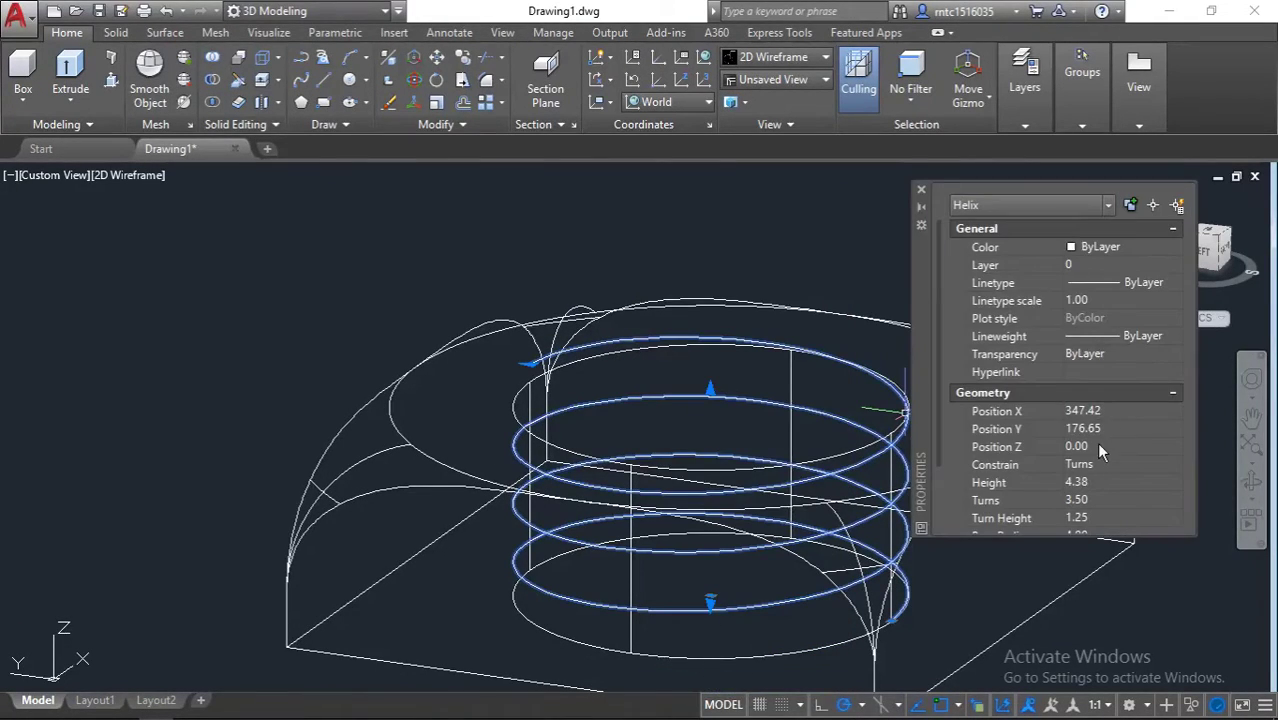
pyautogui.scroll(-3, 1090, 472)
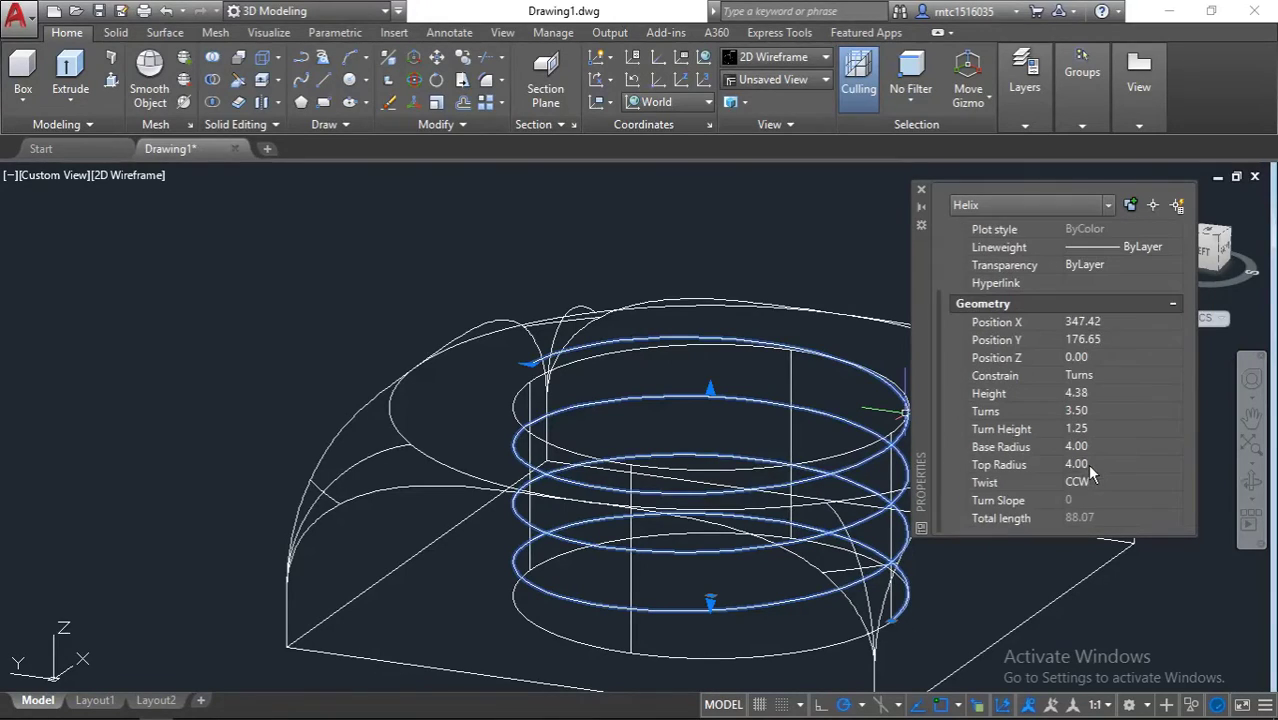
pyautogui.click(1090, 395)
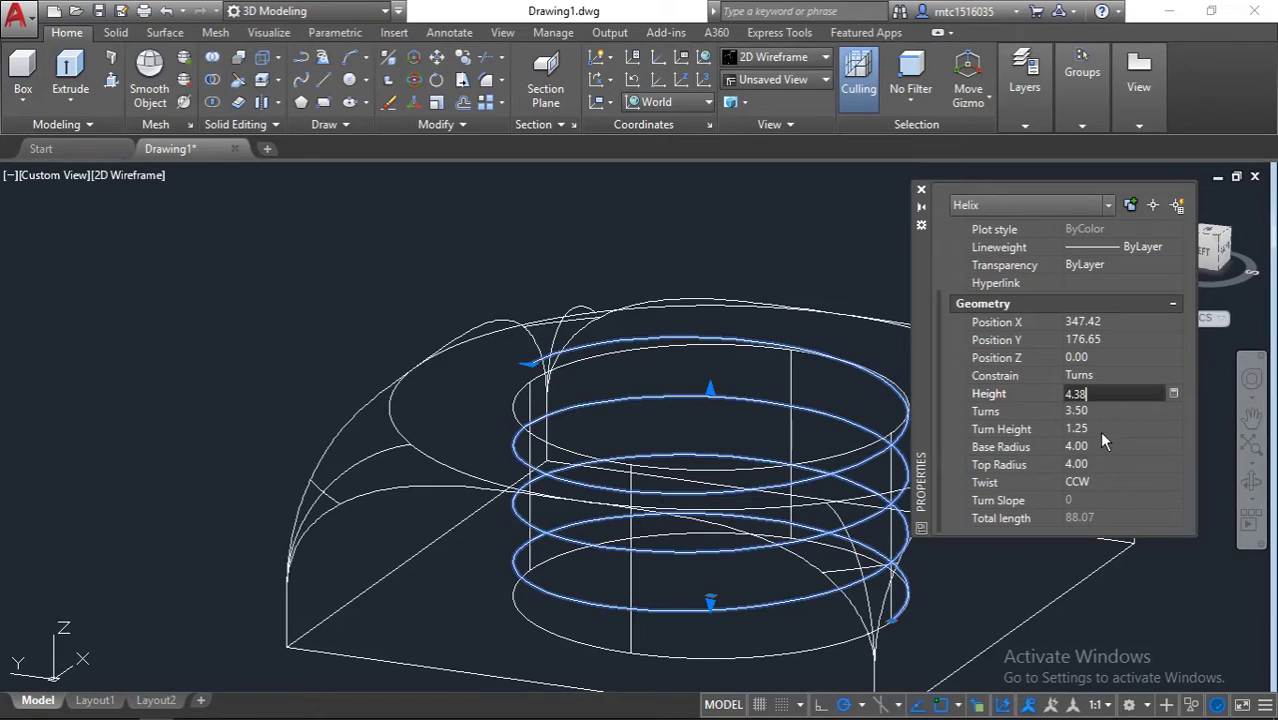
pyautogui.click(1100, 429)
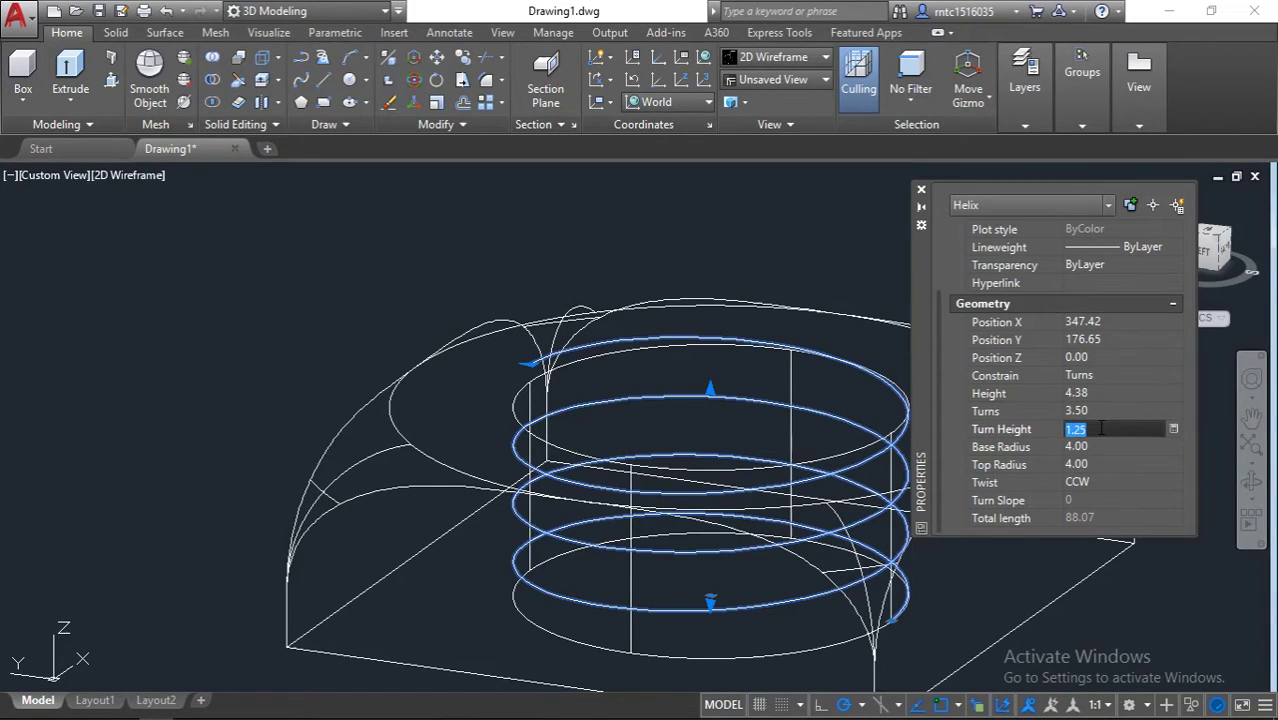
pyautogui.click(1092, 411)
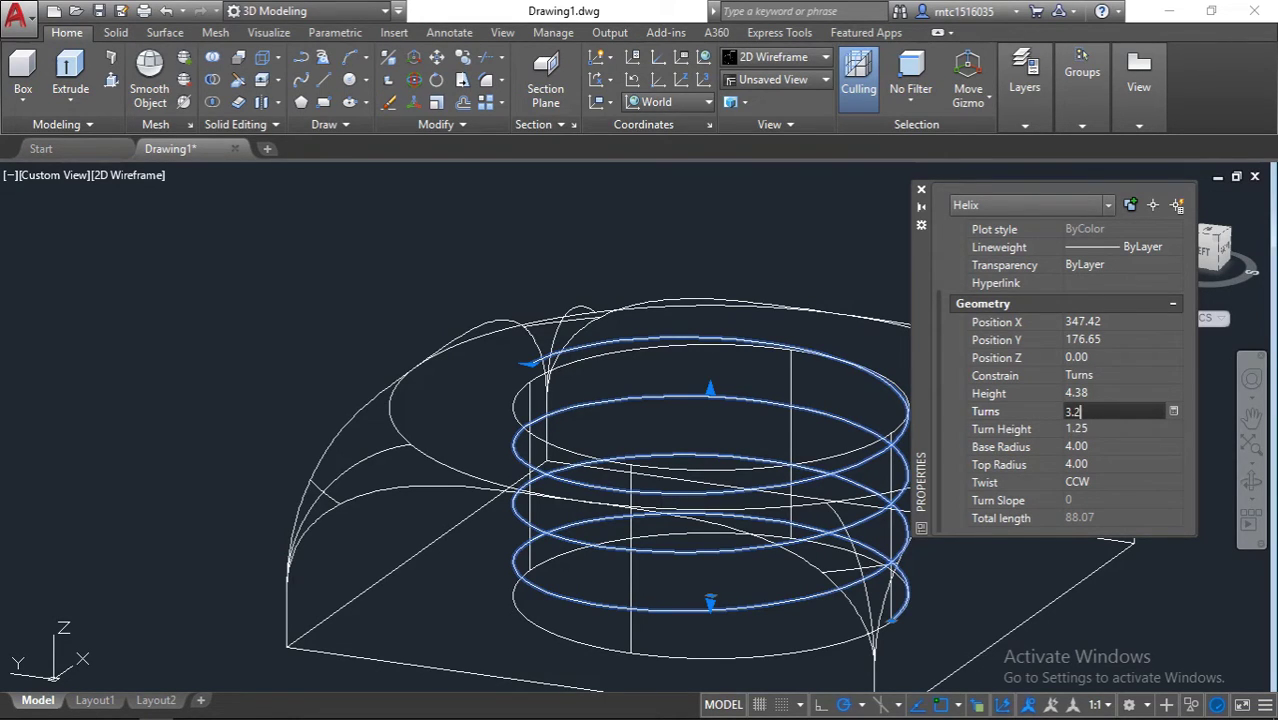
pyautogui.press('Tab')
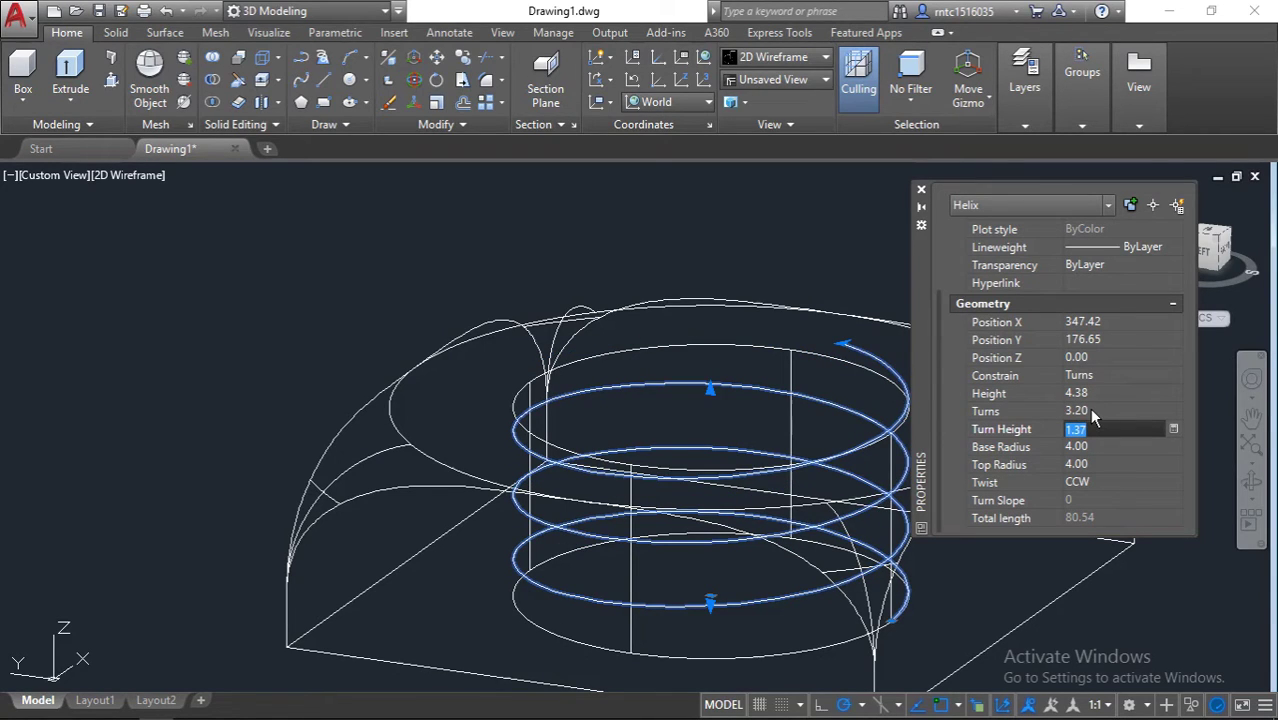
# - Set the helix's turn height to 1.25 and deselect the helix
pyautogui.click(1096, 394)
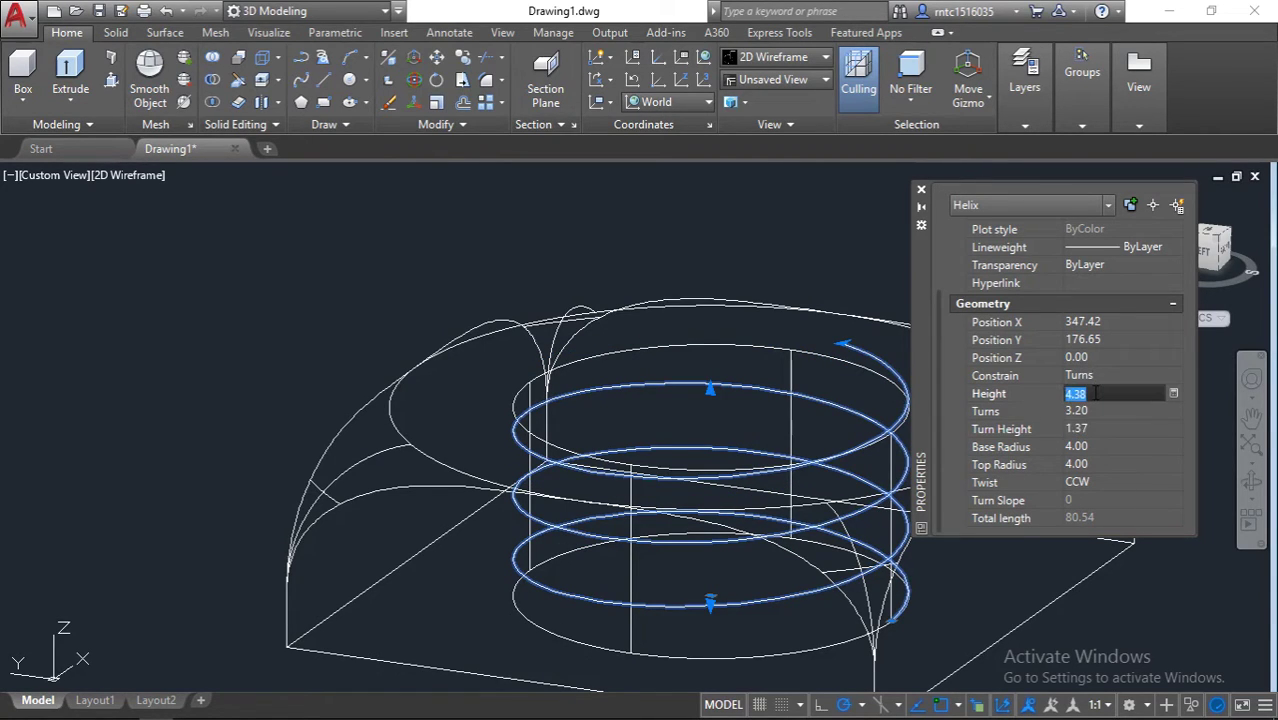
pyautogui.click(1096, 428)
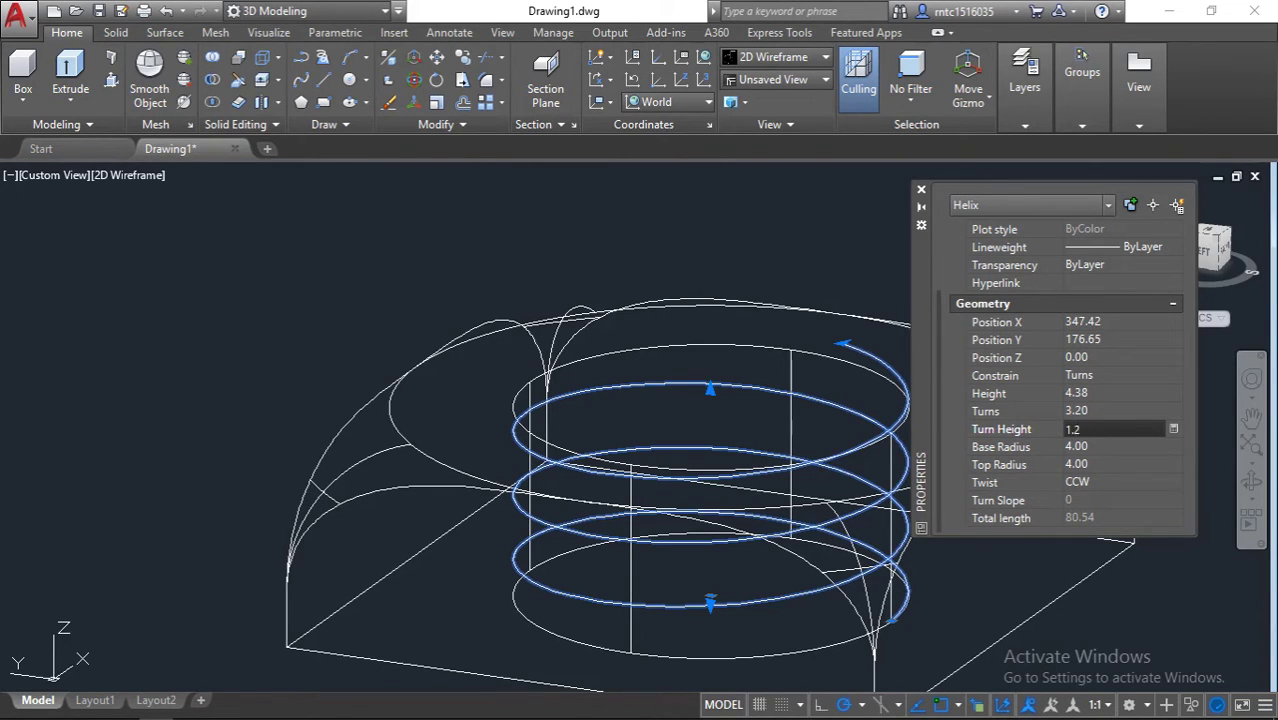
pyautogui.write('1.25')
pyautogui.press('Tab')
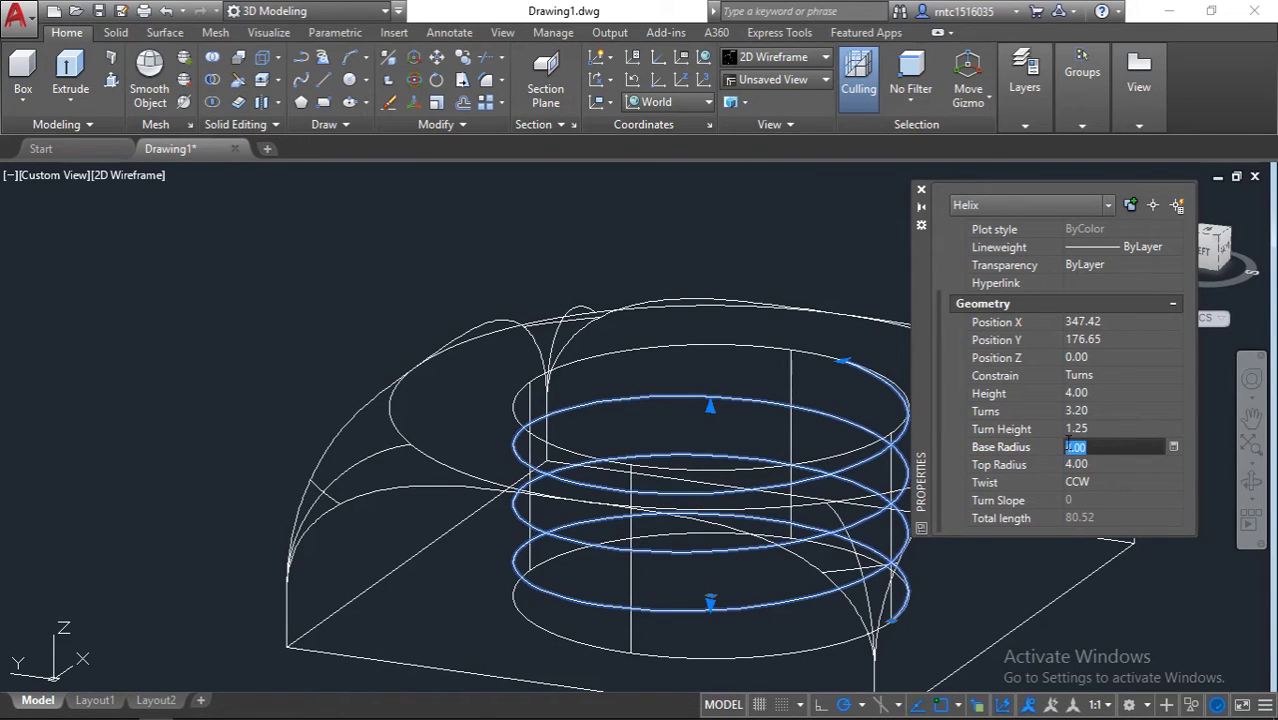
pyautogui.click(922, 190)
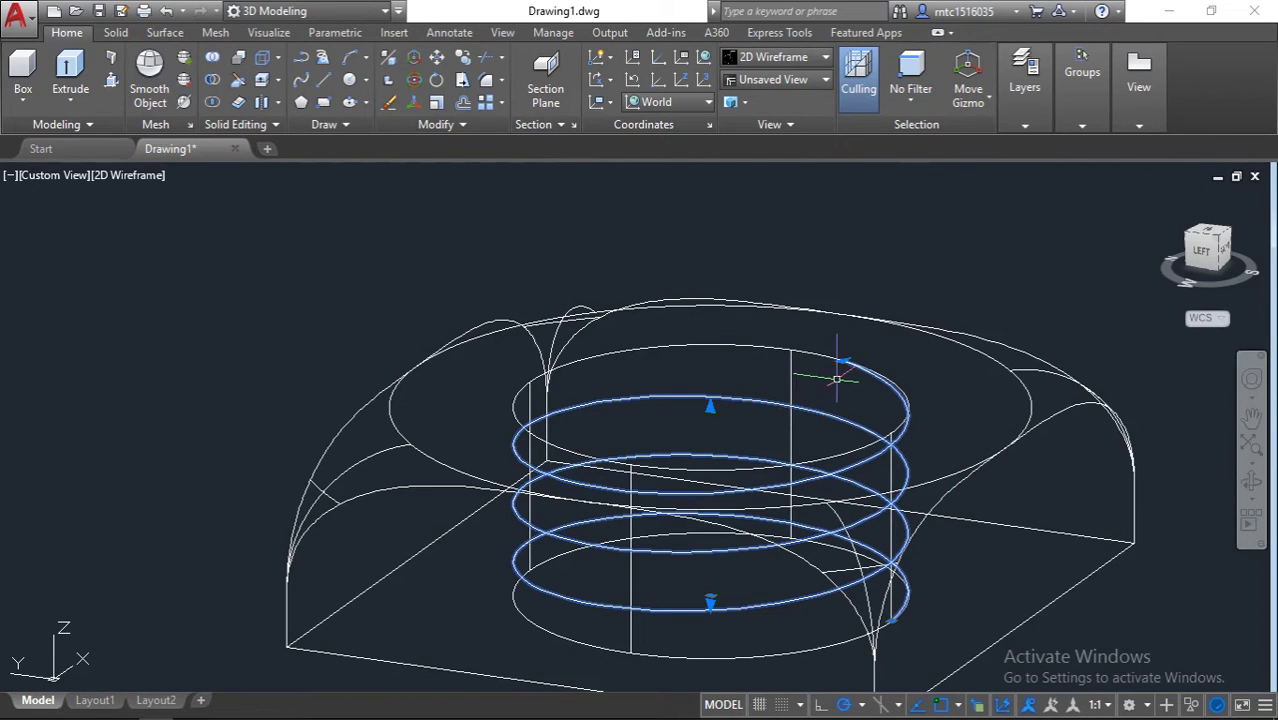
pyautogui.press('Escape')
# - Chamfer the circular bottom edge of the nut's central hole with both chamfer distances at 0.5
pyautogui.scroll(3, 844, 370)
pyautogui.scroll(-3, 843, 370)
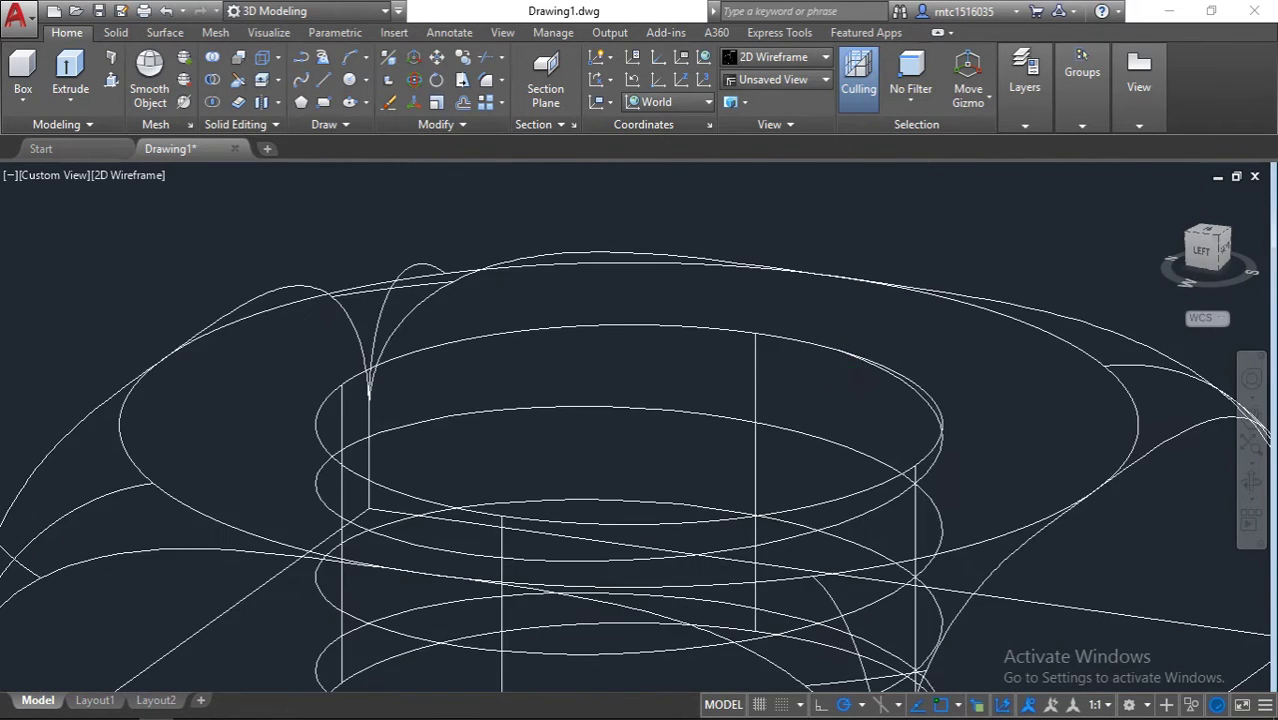
pyautogui.keyDown('shift'); pyautogui.moveTo(843, 376); pyautogui.dragTo(958, 470, button='middle'); pyautogui.keyUp('shift')
pyautogui.scroll(5, 907, 590)
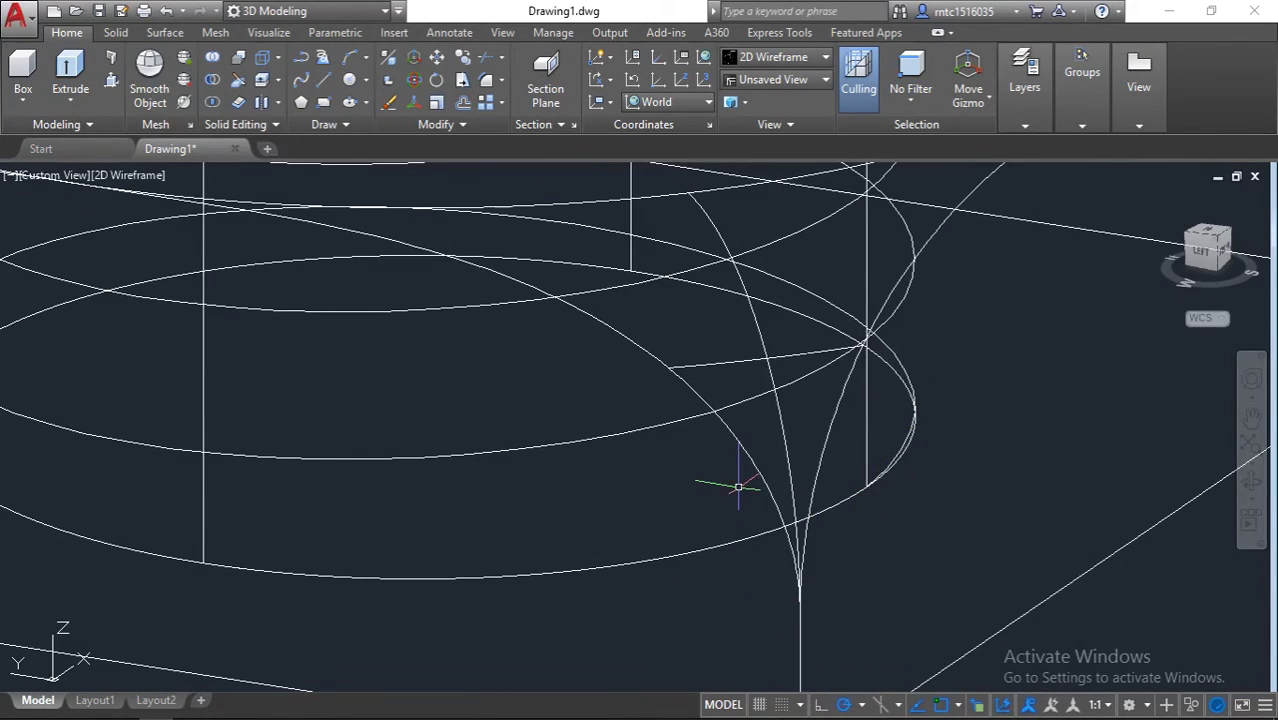
pyautogui.keyDown('shift'); pyautogui.moveTo(738, 487); pyautogui.dragTo(862, 483, button='middle'); pyautogui.keyUp('shift')
pyautogui.scroll(-5, 831, 361)
pyautogui.scroll(4, 822, 430)
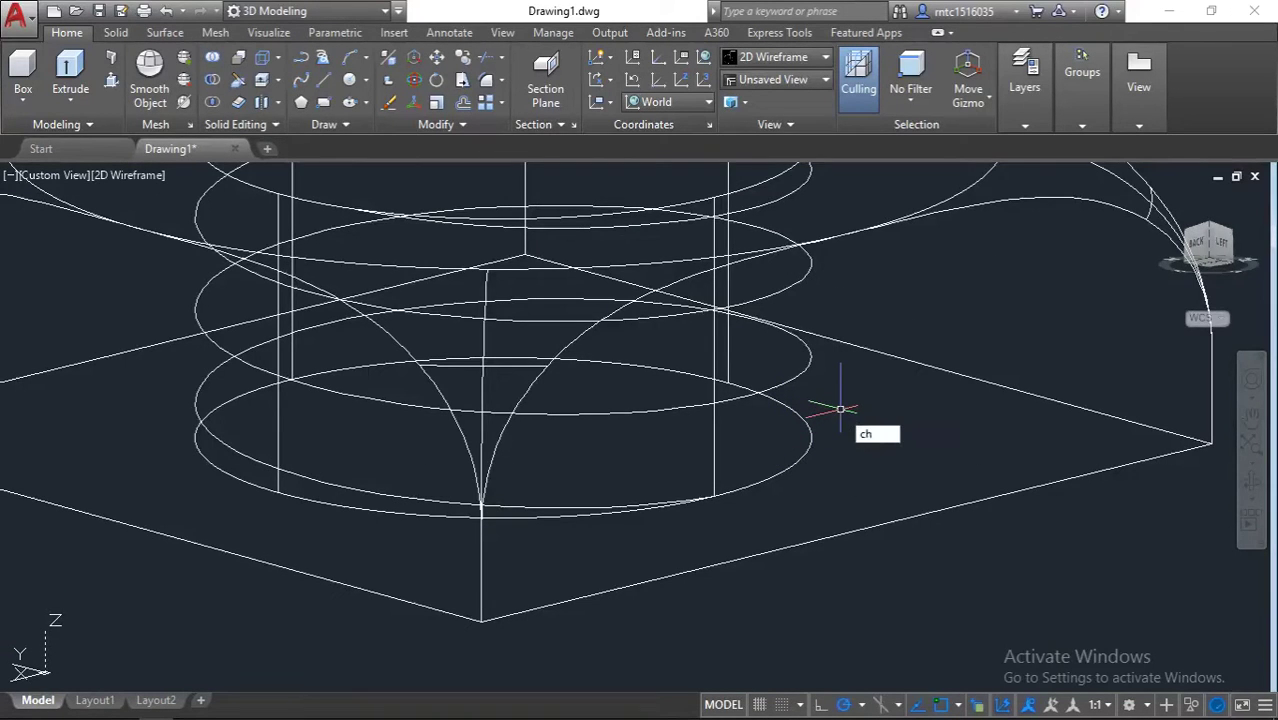
pyautogui.press('Return')
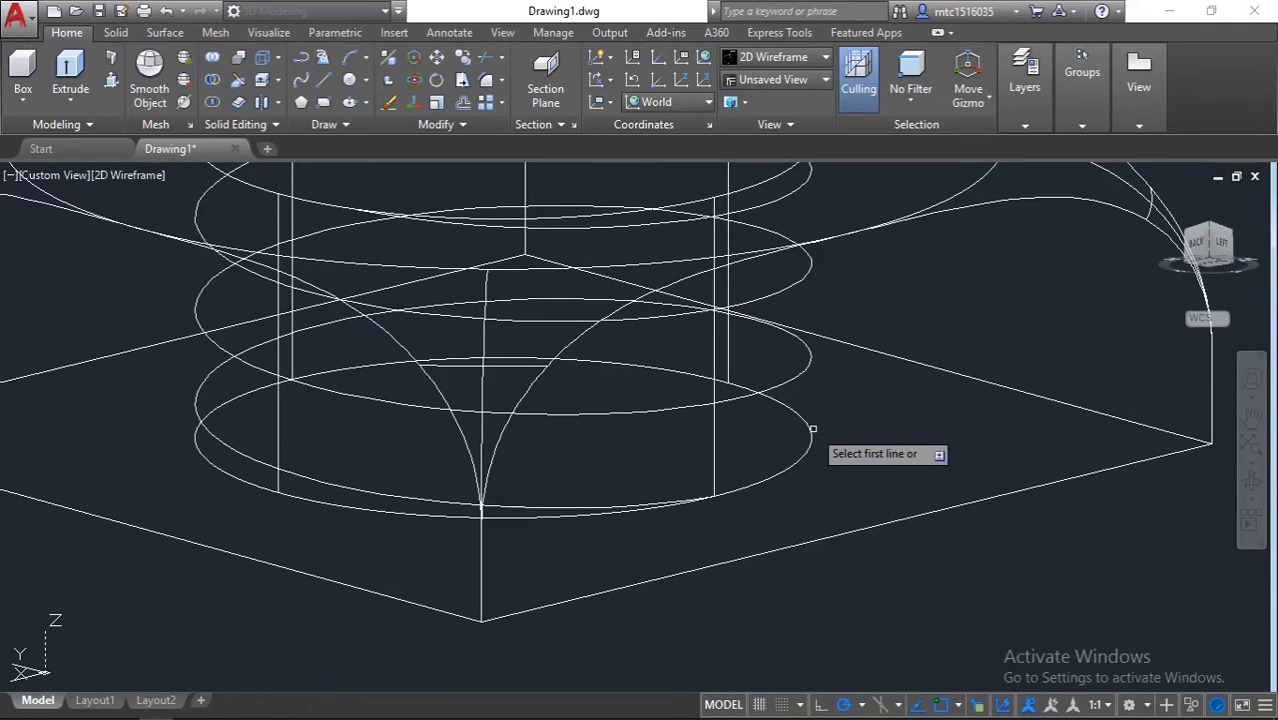
pyautogui.click(812, 438)
pyautogui.press('Return')
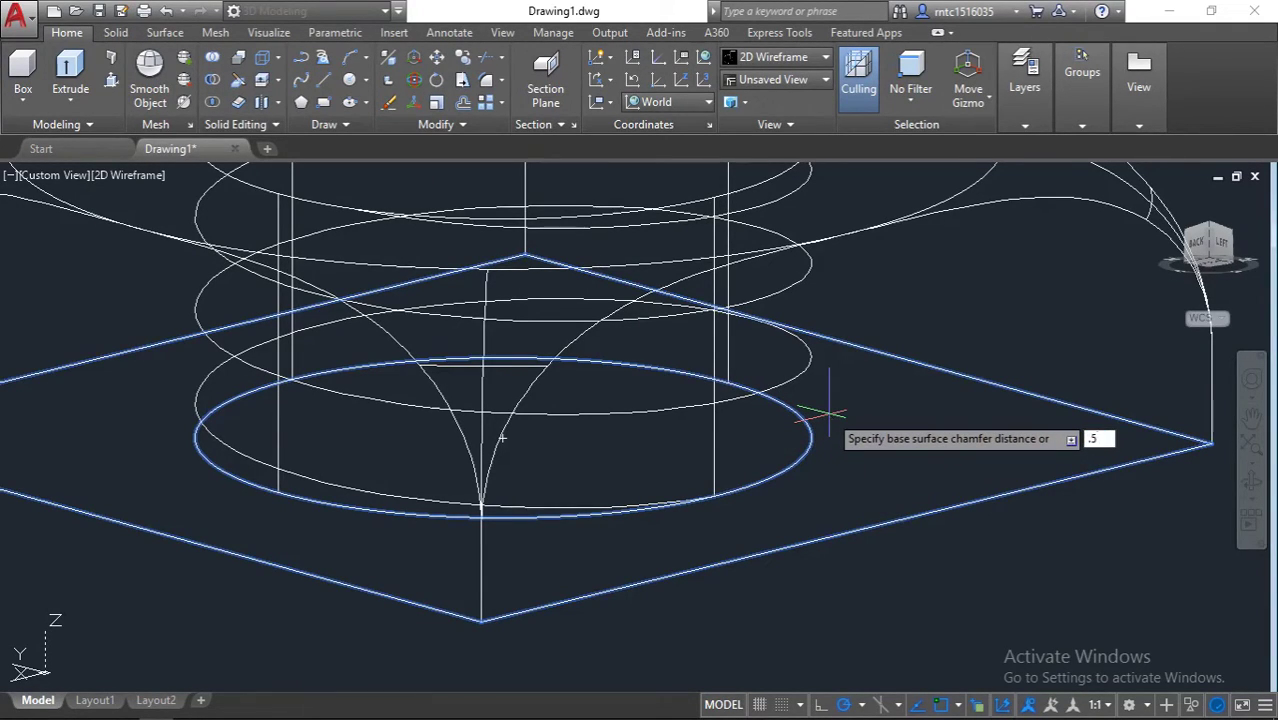
pyautogui.press('Return')
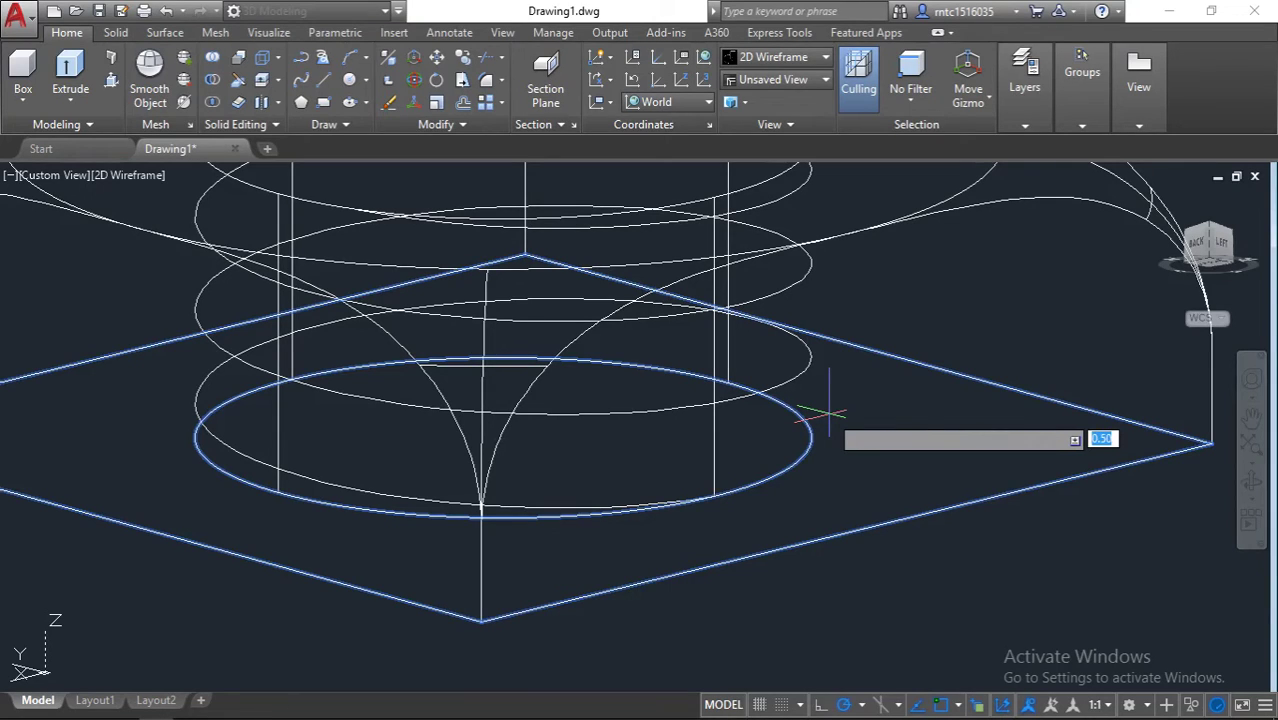
pyautogui.press('Return')
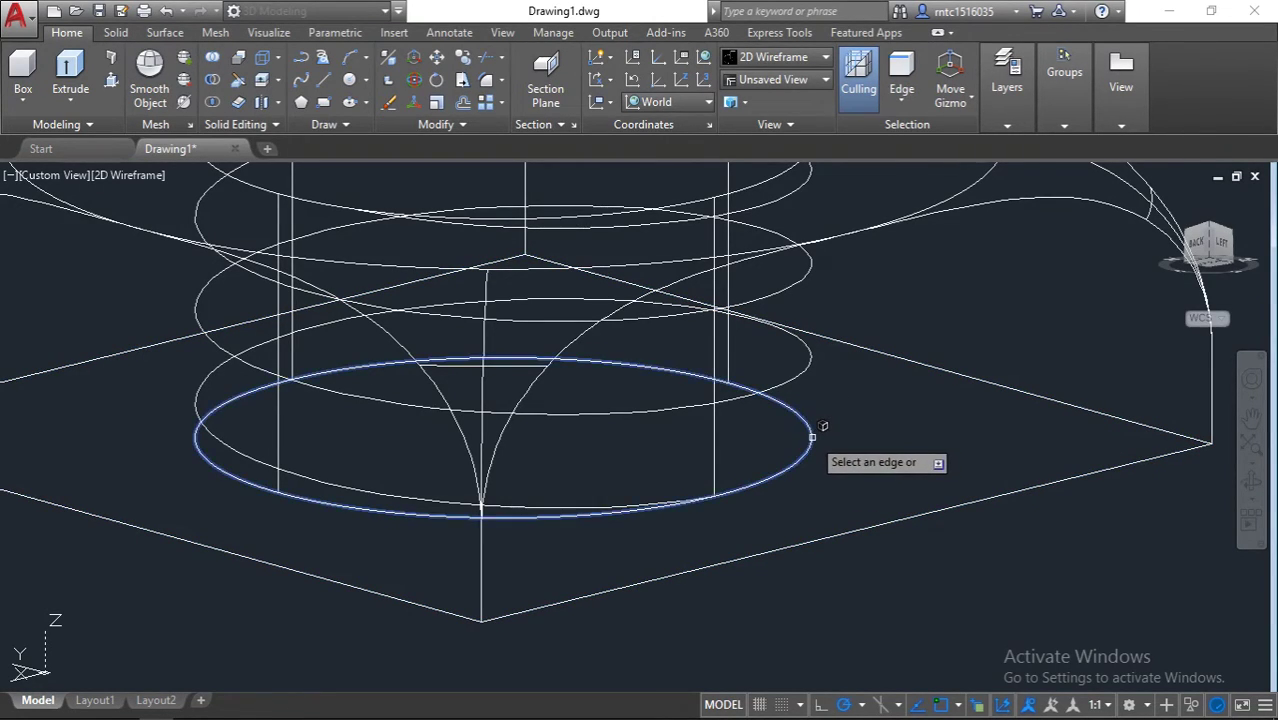
pyautogui.click(822, 429)
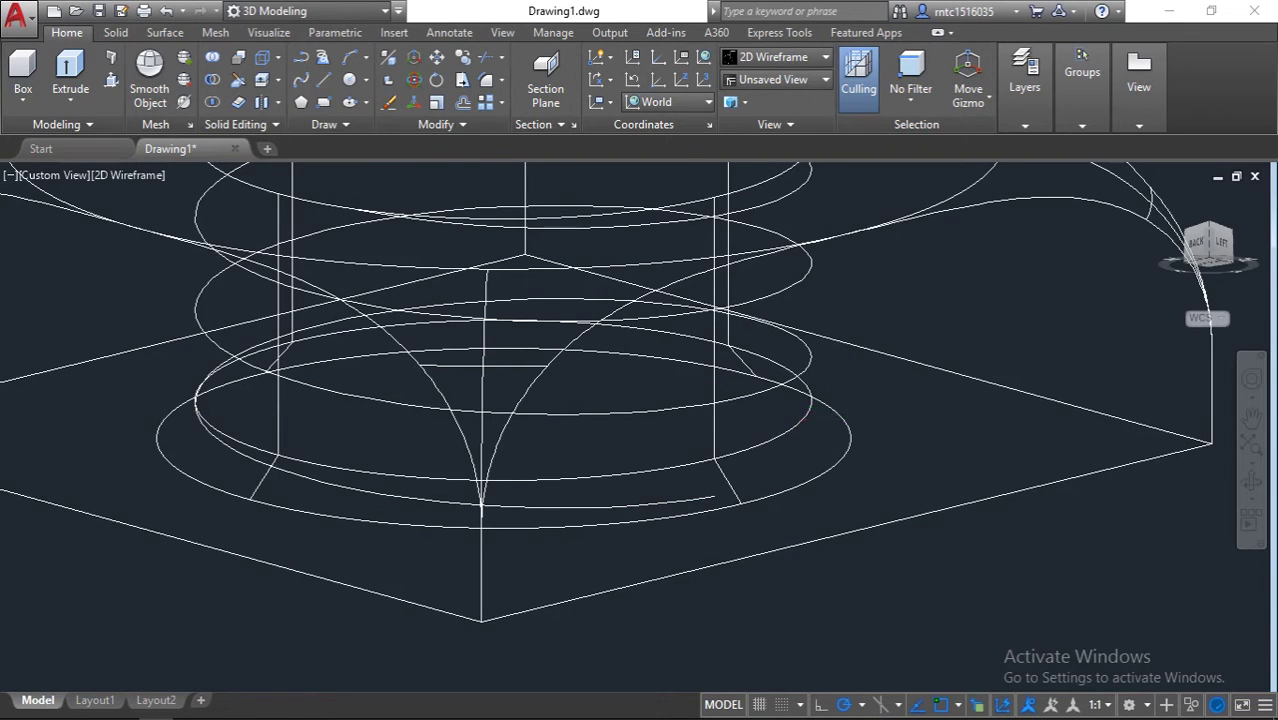
# - Chamfer the circular top edge of the nut's central hole, keeping the current chamfer distances
pyautogui.scroll(-2, 831, 417)
pyautogui.keyDown('shift'); pyautogui.moveTo(829, 537); pyautogui.dragTo(884, 592, button='middle'); pyautogui.keyUp('shift')
pyautogui.scroll(2, 768, 350)
pyautogui.moveTo(774, 349); pyautogui.dragTo(776, 349, button='middle')
pyautogui.scroll(2, 776, 349)
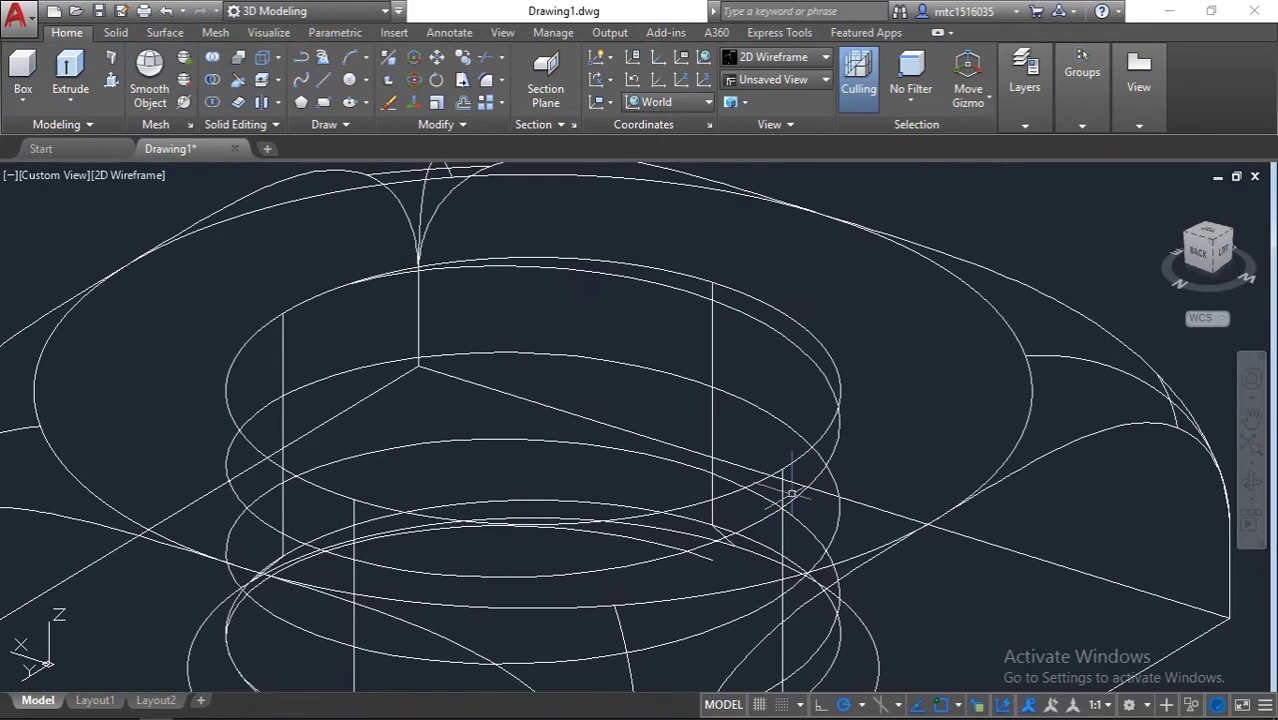
pyautogui.scroll(2, 826, 366)
pyautogui.write('c')
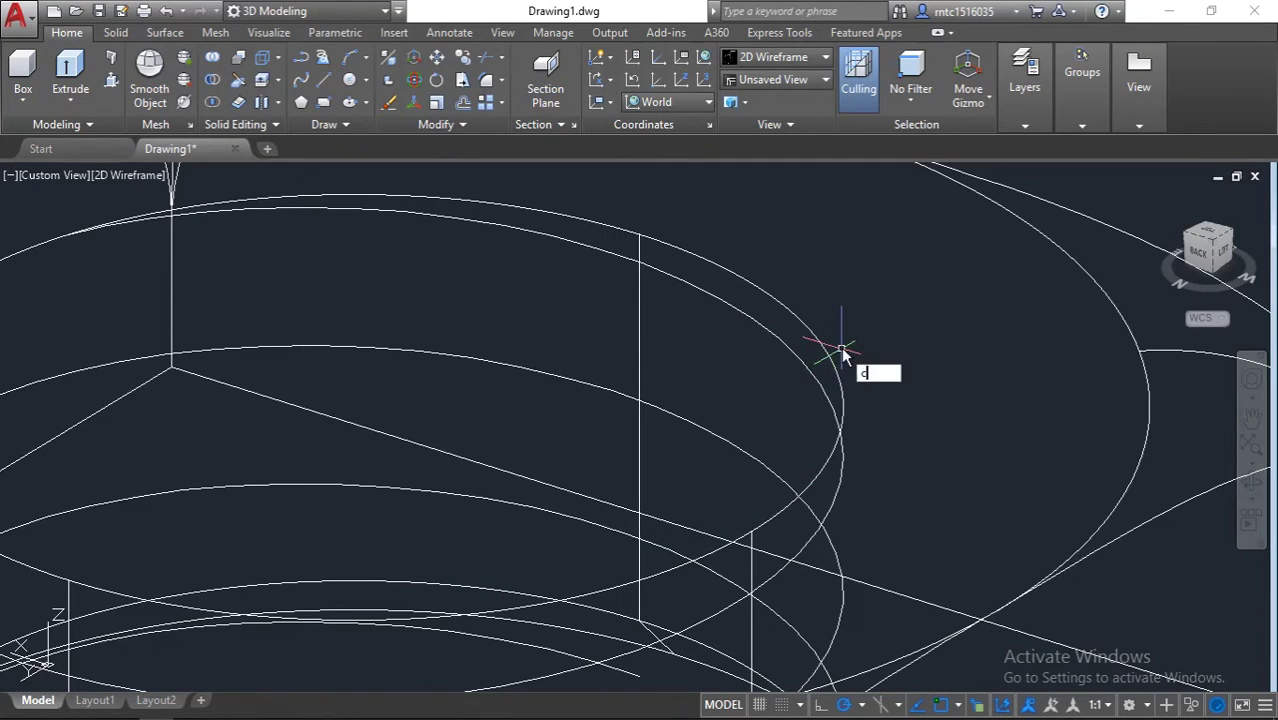
pyautogui.write('ha')
pyautogui.press('Return')
pyautogui.click(834, 373)
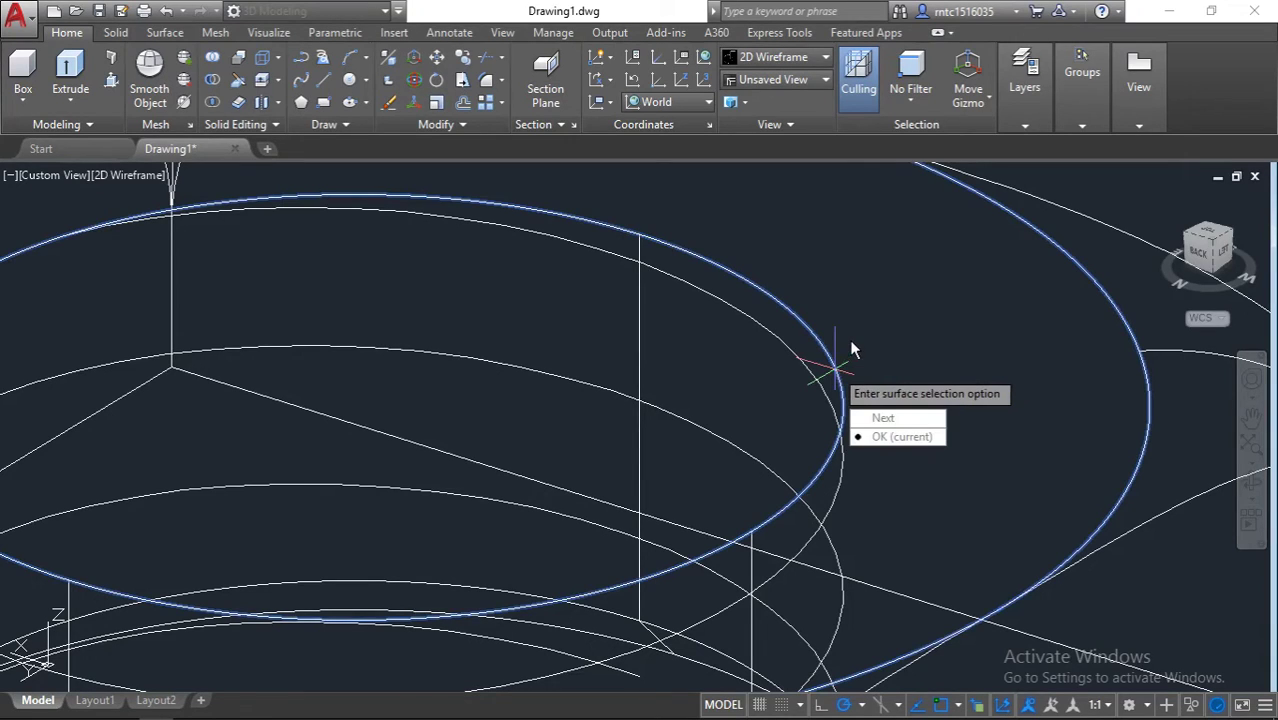
pyautogui.press('Return')
pyautogui.press('Return')
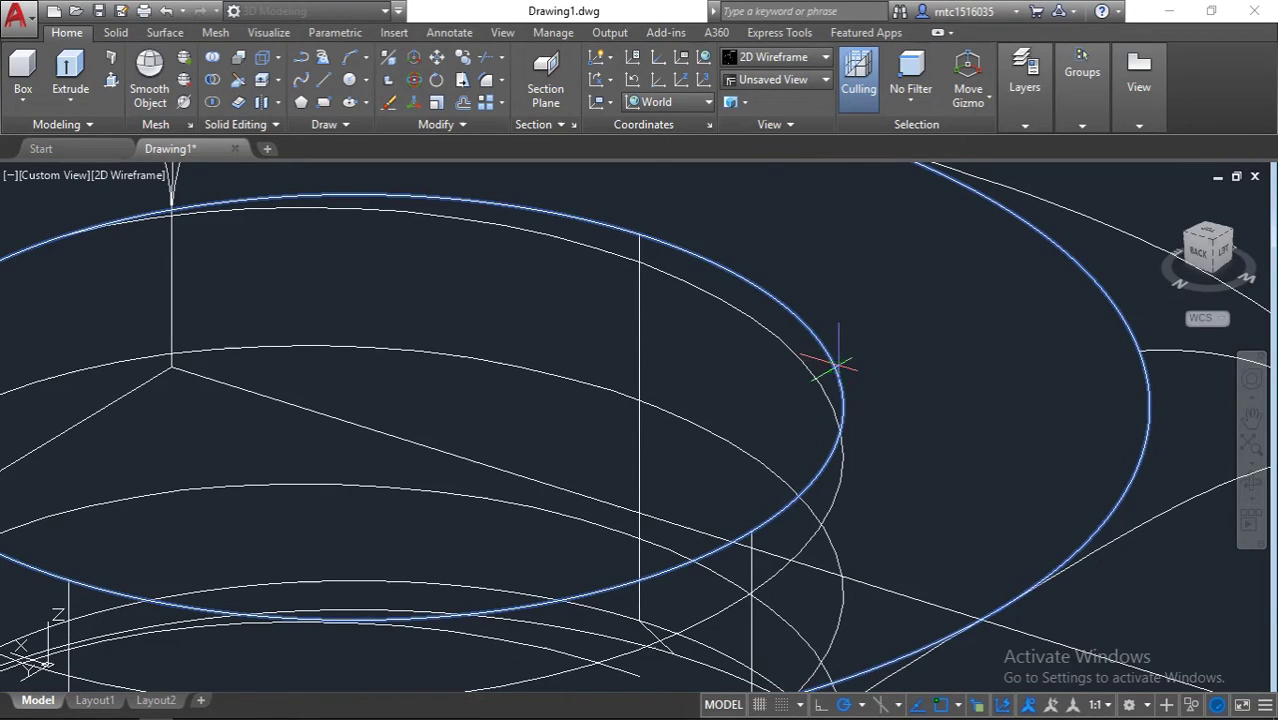
pyautogui.press('Return')
pyautogui.click(841, 361)
pyautogui.press('Return')
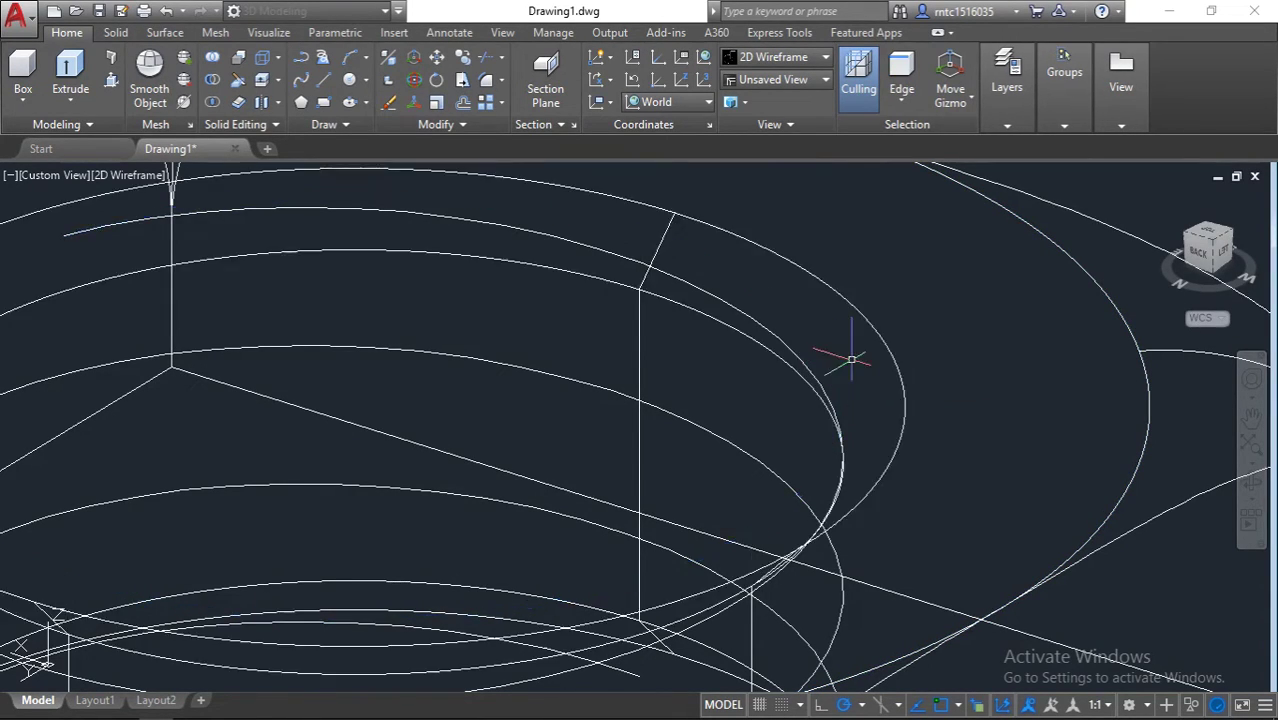
pyautogui.scroll(-2, 850, 362)
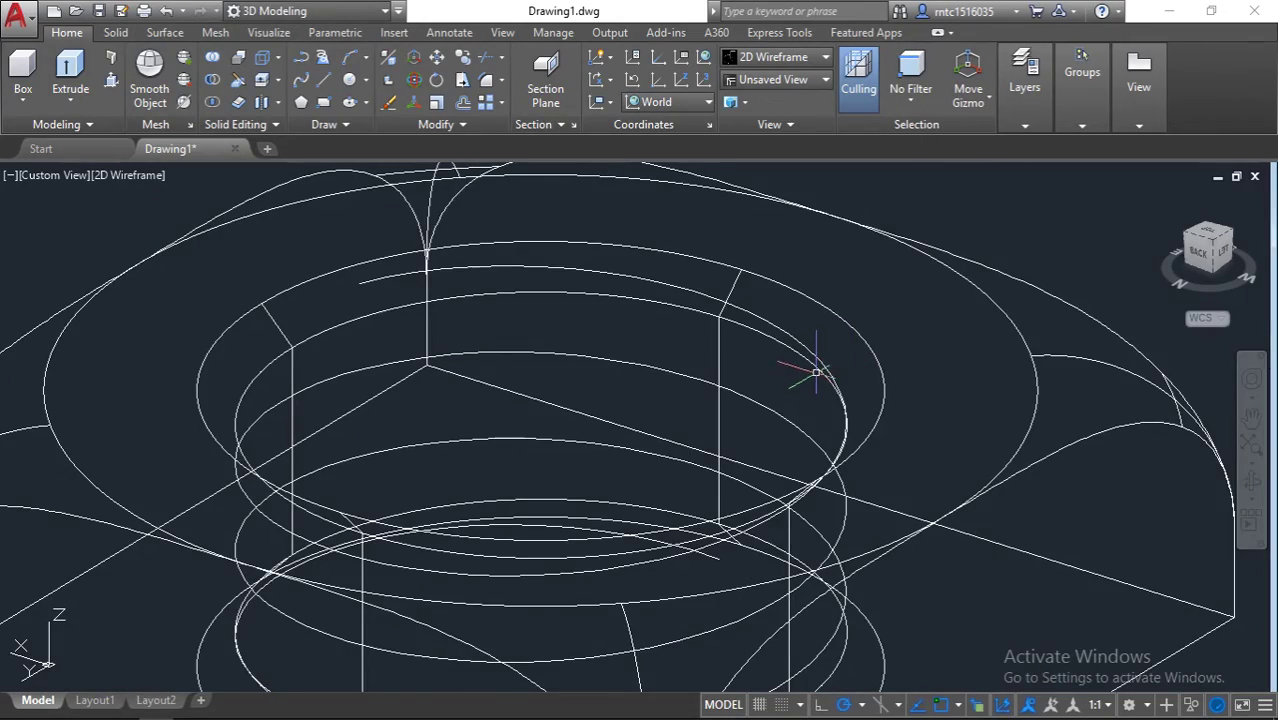
# - In the top view, draw a 1.24 line beside the nut, parallel to its nearest side
pyautogui.keyDown('shift'); pyautogui.moveTo(827, 362); pyautogui.dragTo(836, 280, button='middle'); pyautogui.keyUp('shift')
pyautogui.click(1208, 238)
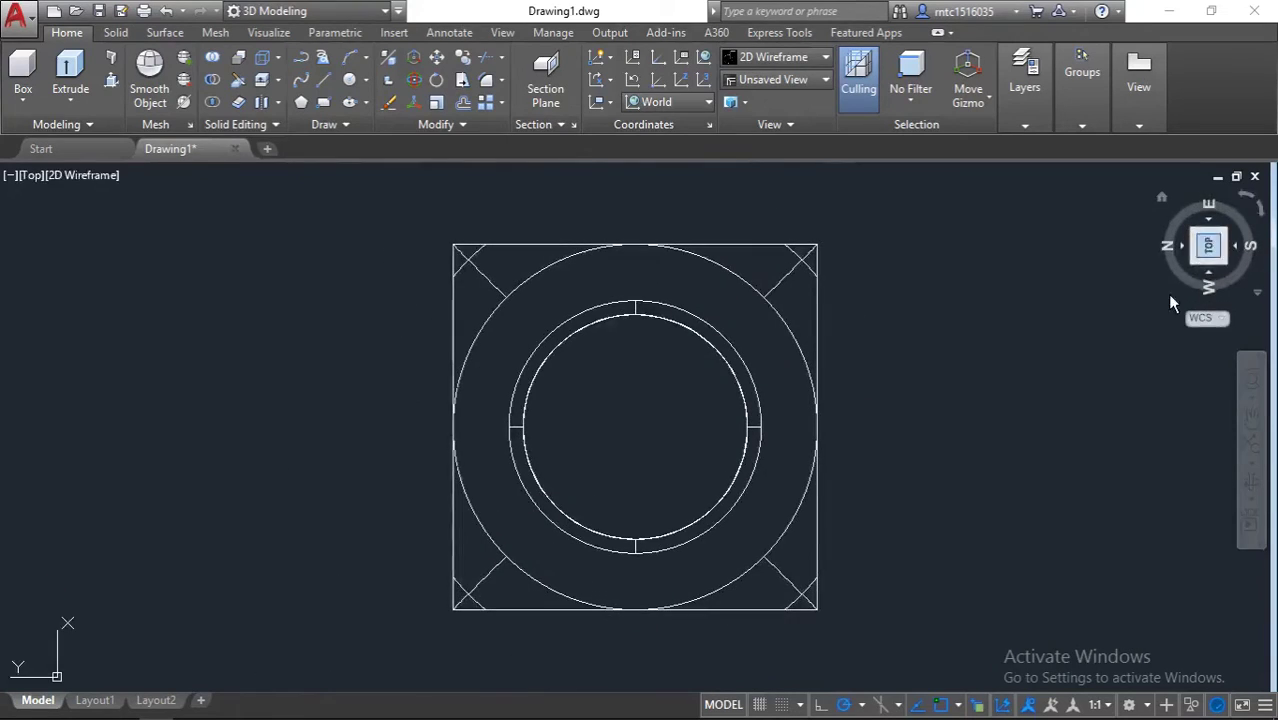
pyautogui.moveTo(827, 437); pyautogui.dragTo(573, 479, button='middle')
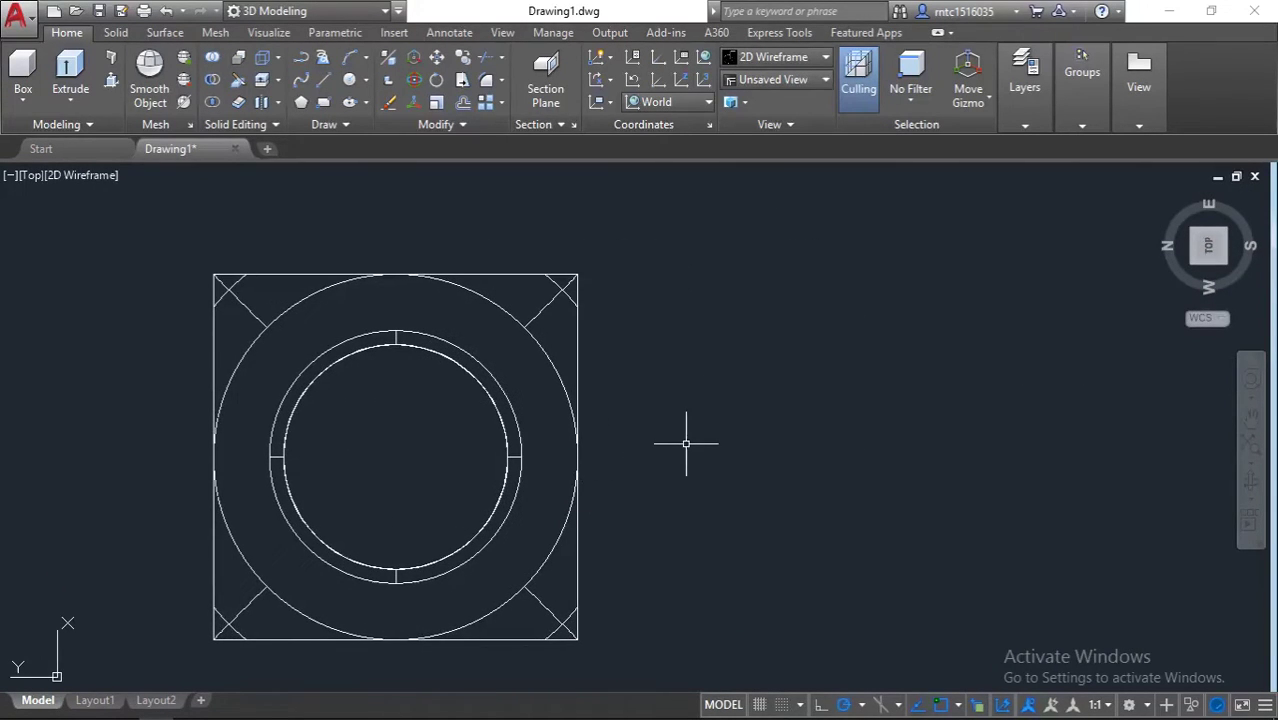
pyautogui.write('l')
pyautogui.press('Return')
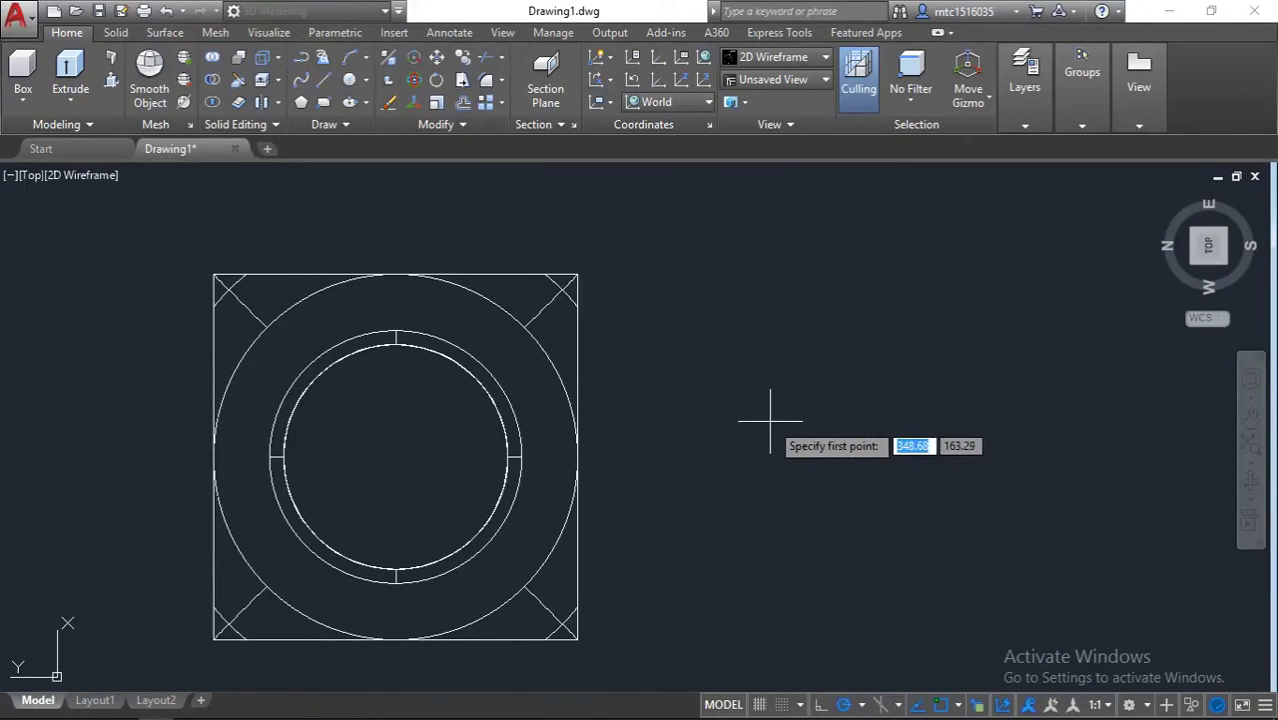
pyautogui.click(769, 423)
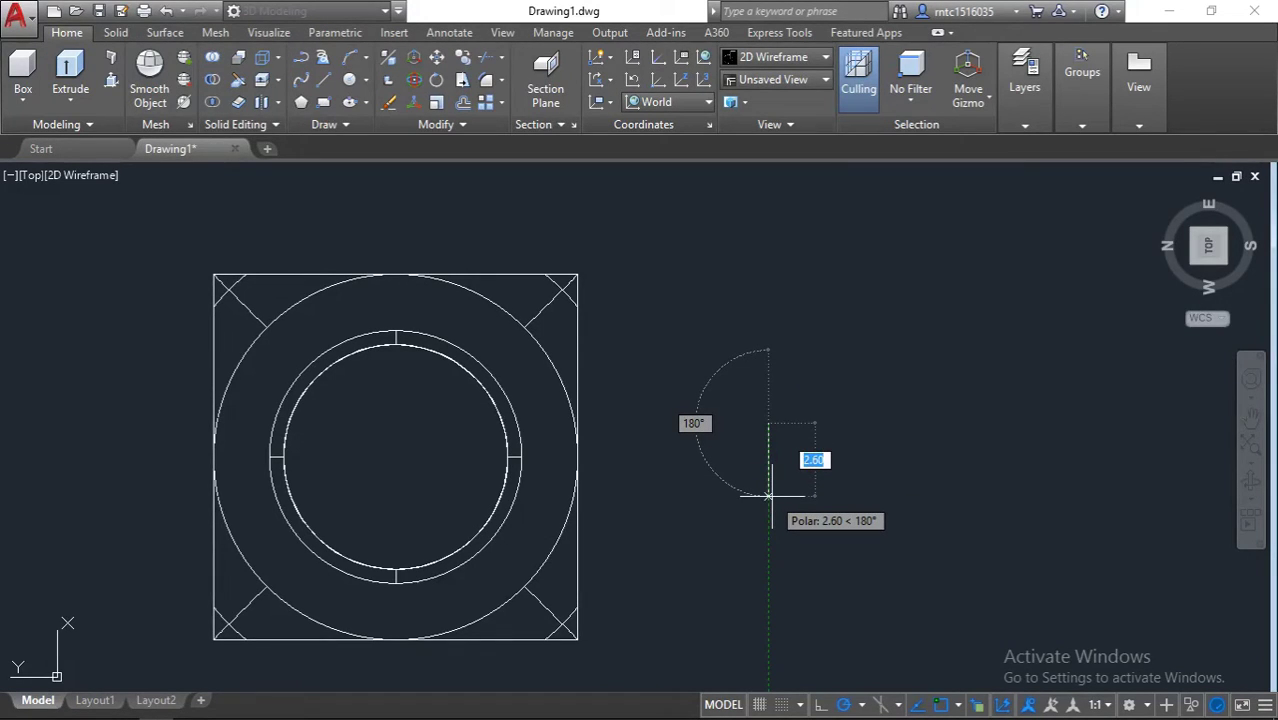
pyautogui.write('1.')
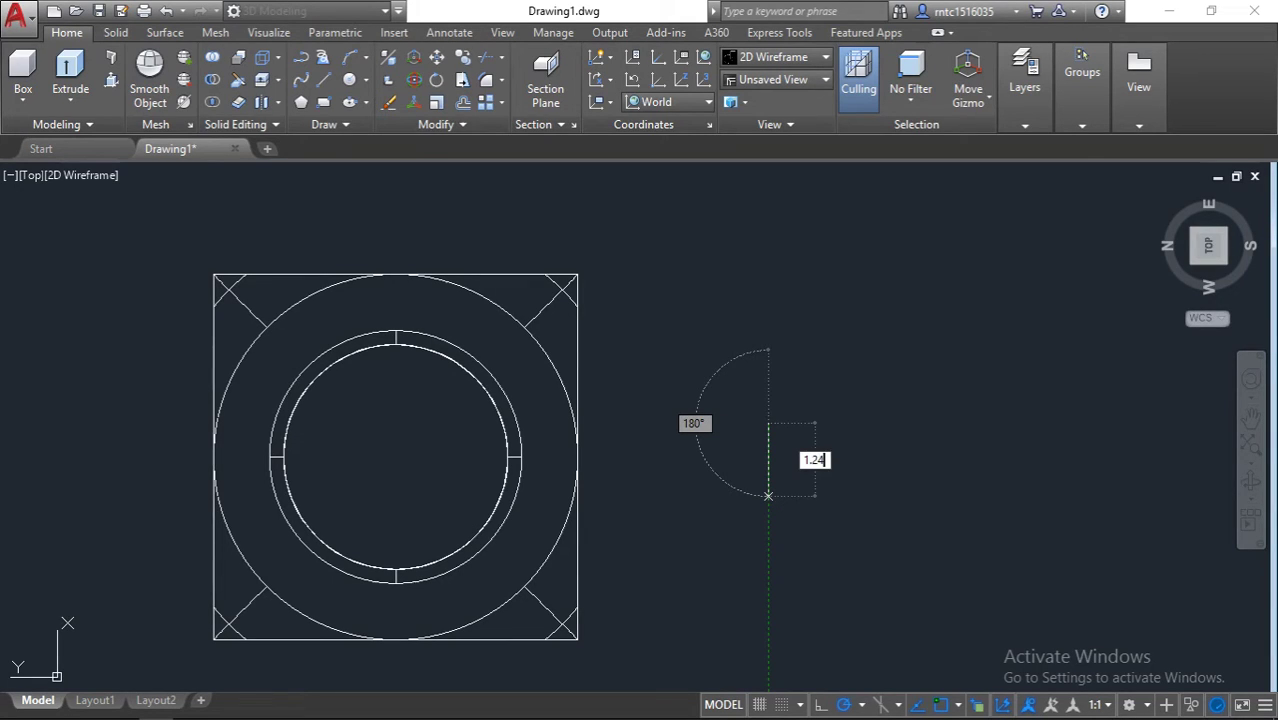
pyautogui.write('24')
pyautogui.press('Return')
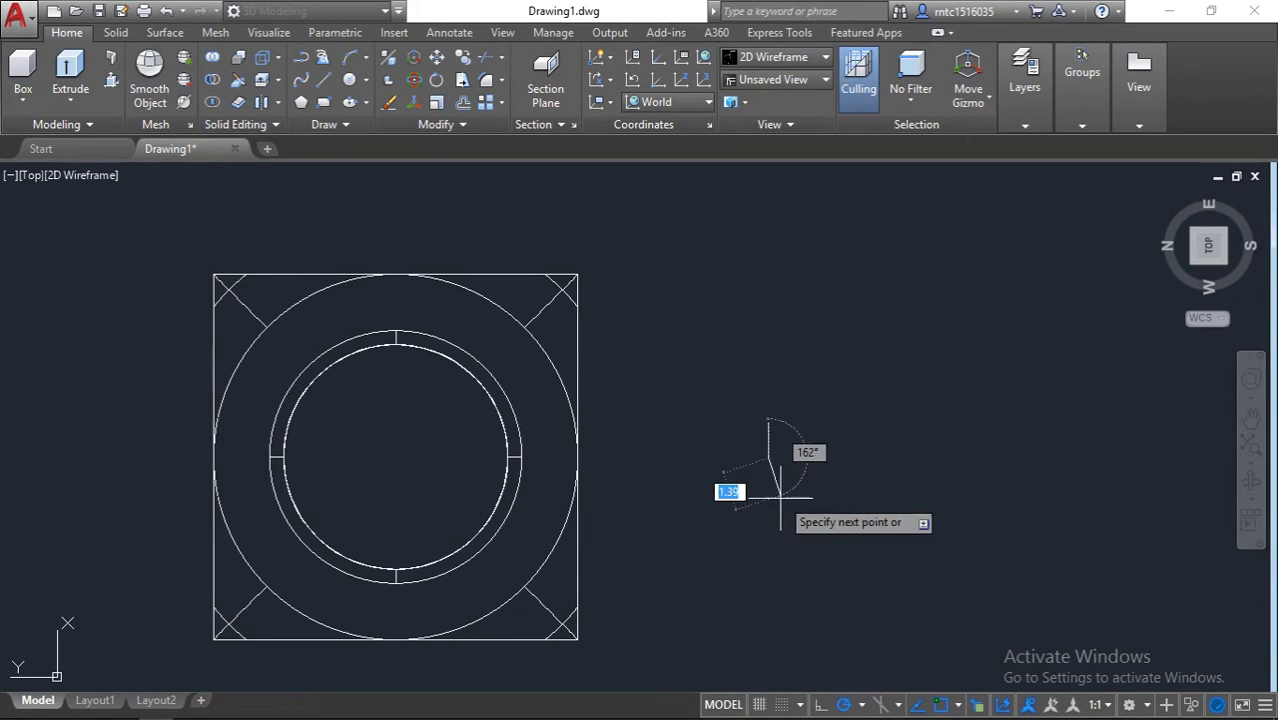
pyautogui.press('Return')
# - Draw a 0.5 line from the 1.24 line's midpoint perpendicularly away from the nut, and continue it to that line's upper endpoint
pyautogui.scroll(6, 798, 450)
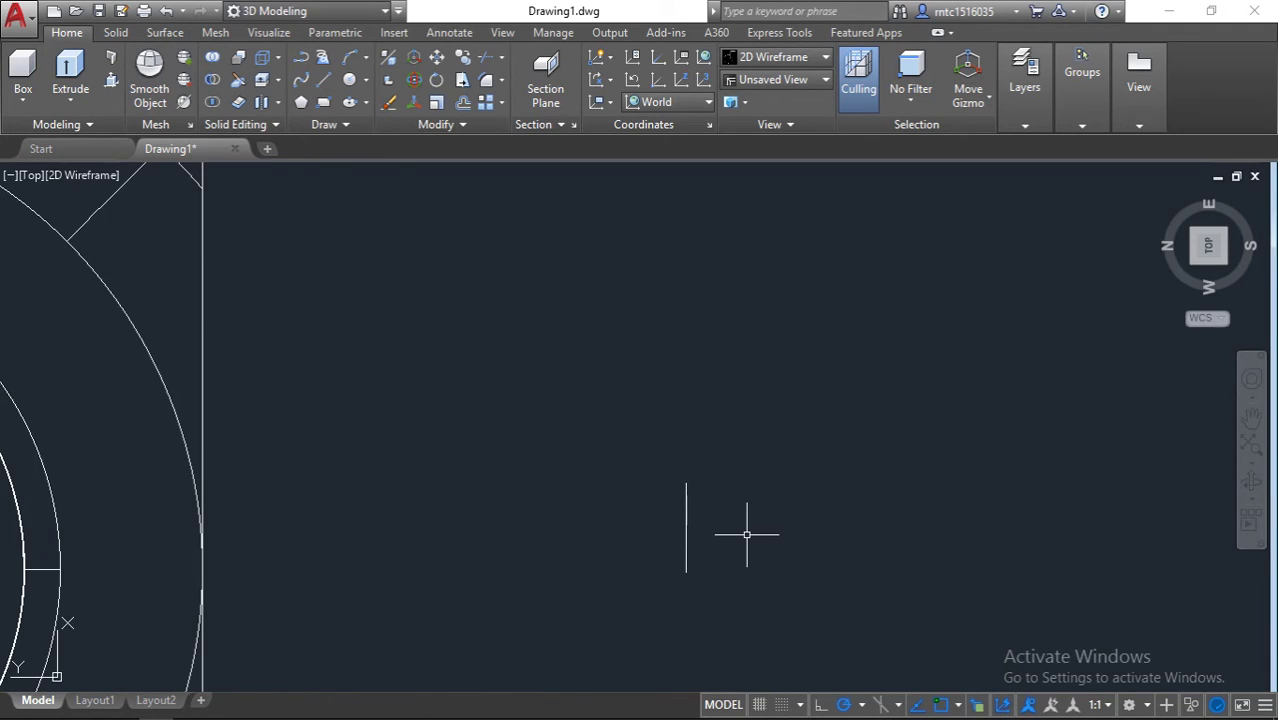
pyautogui.write('l')
pyautogui.press('Return')
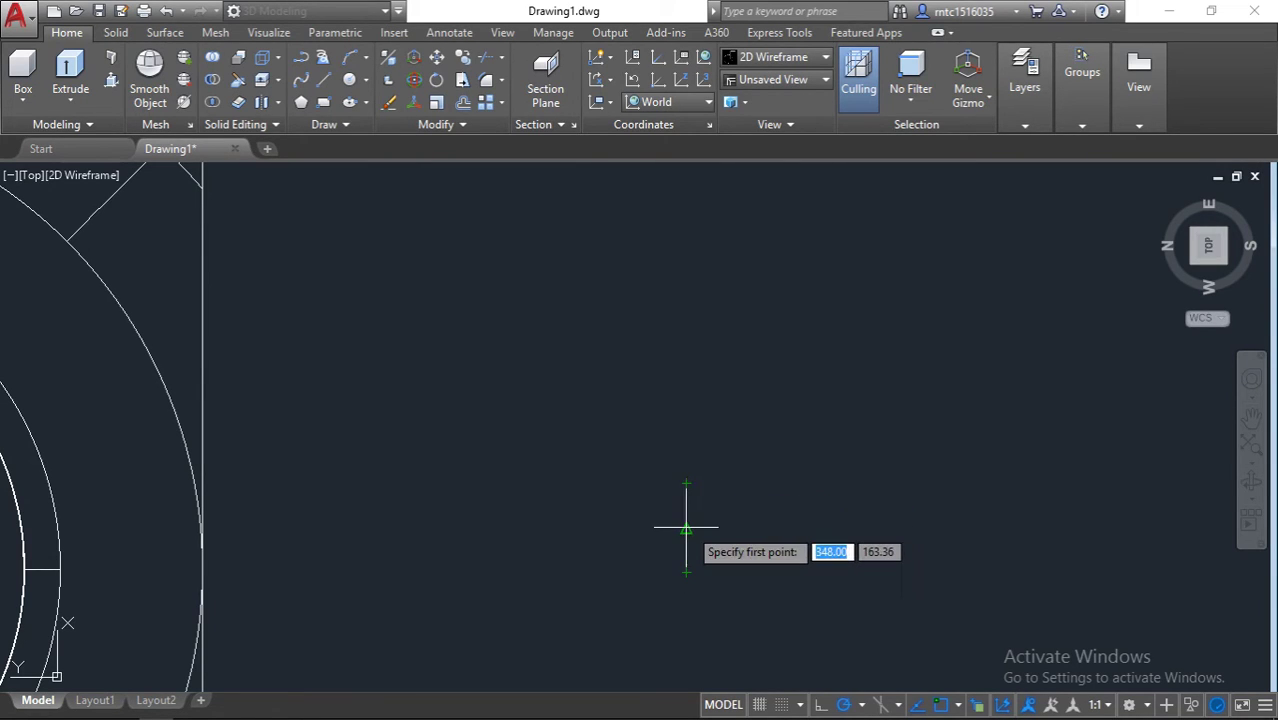
pyautogui.click(686, 528)
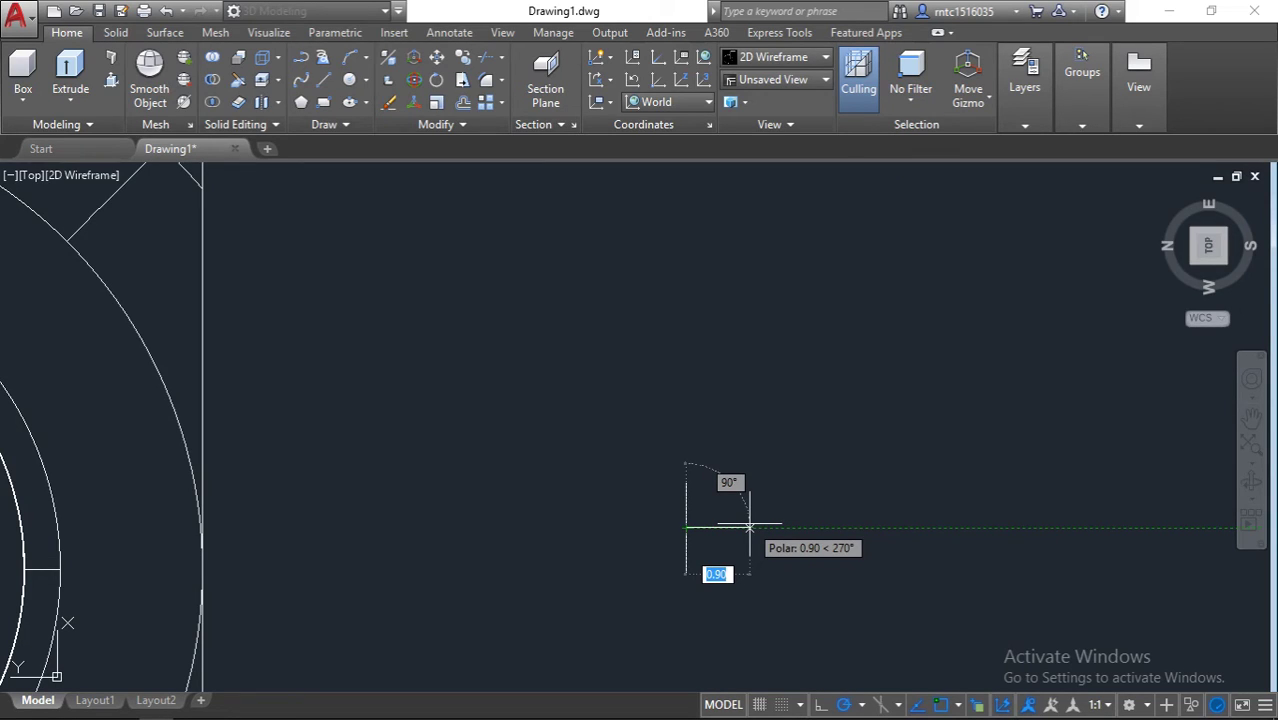
pyautogui.write('.')
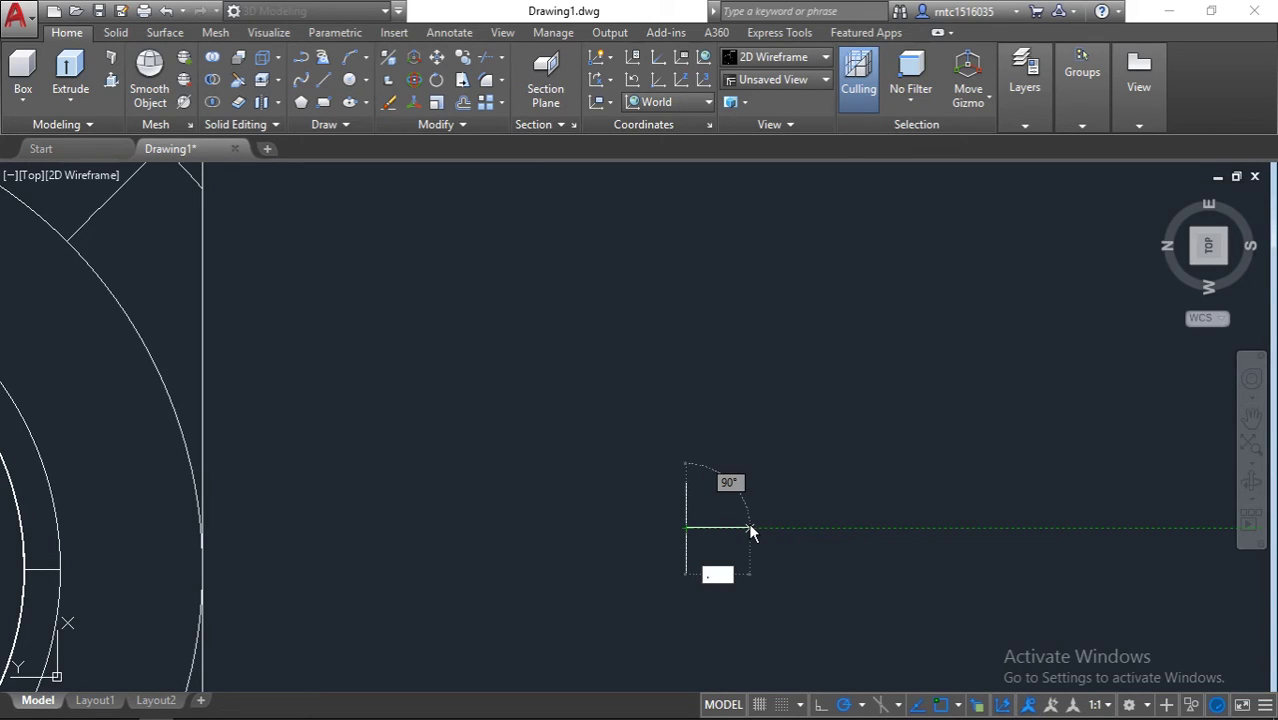
pyautogui.write('5')
pyautogui.press('Return')
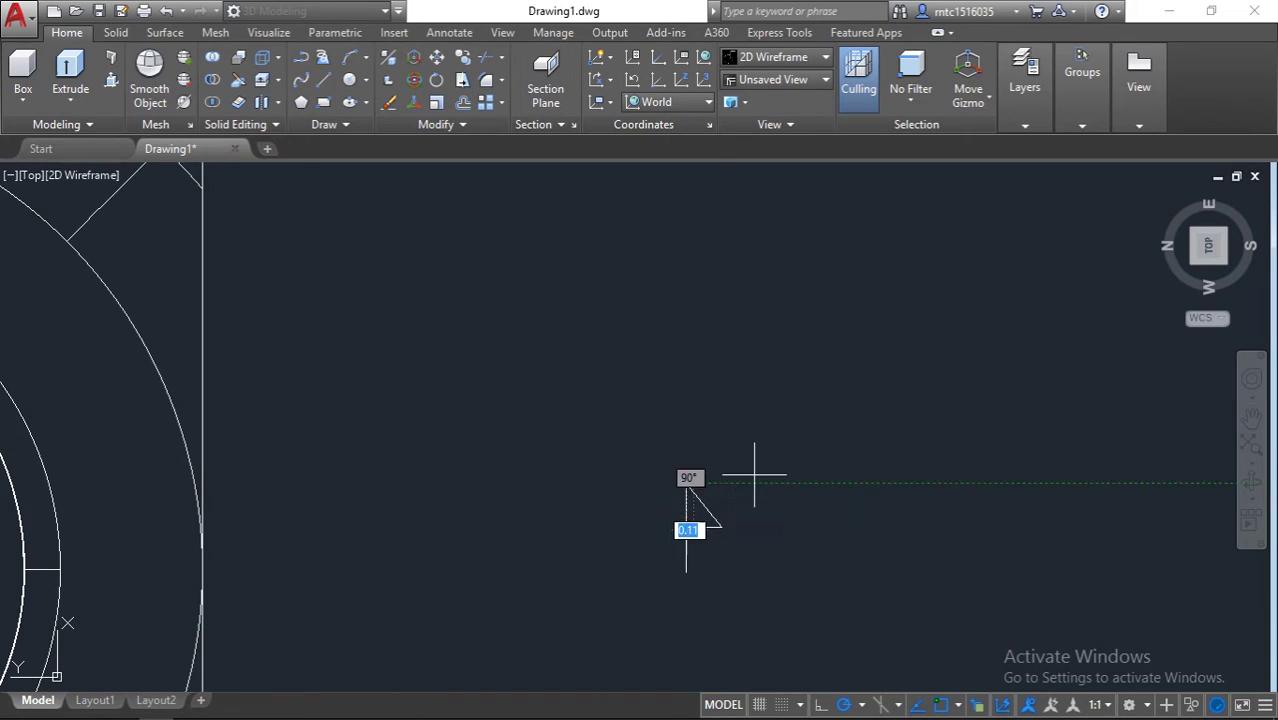
pyautogui.press('Return')
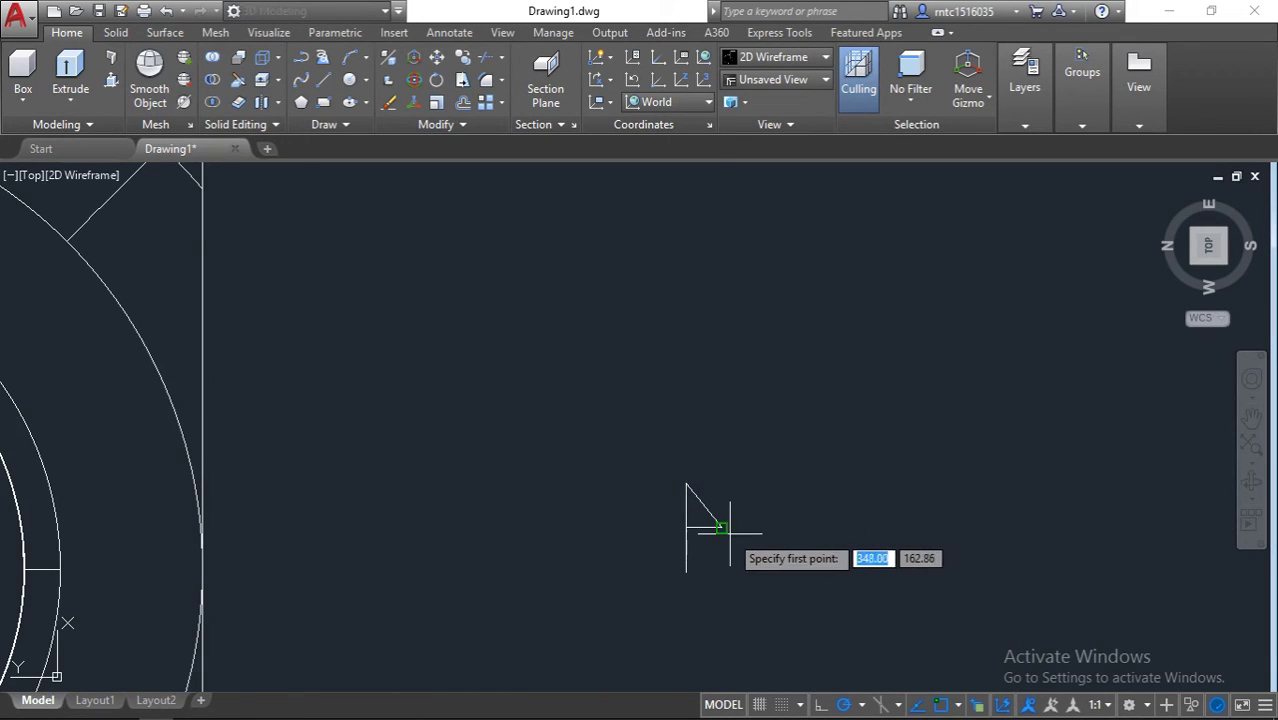
# - Close the triangle with a line from its tip to the 1.24 line's lower endpoint, and delete the 0.5 middle line
pyautogui.click(721, 526)
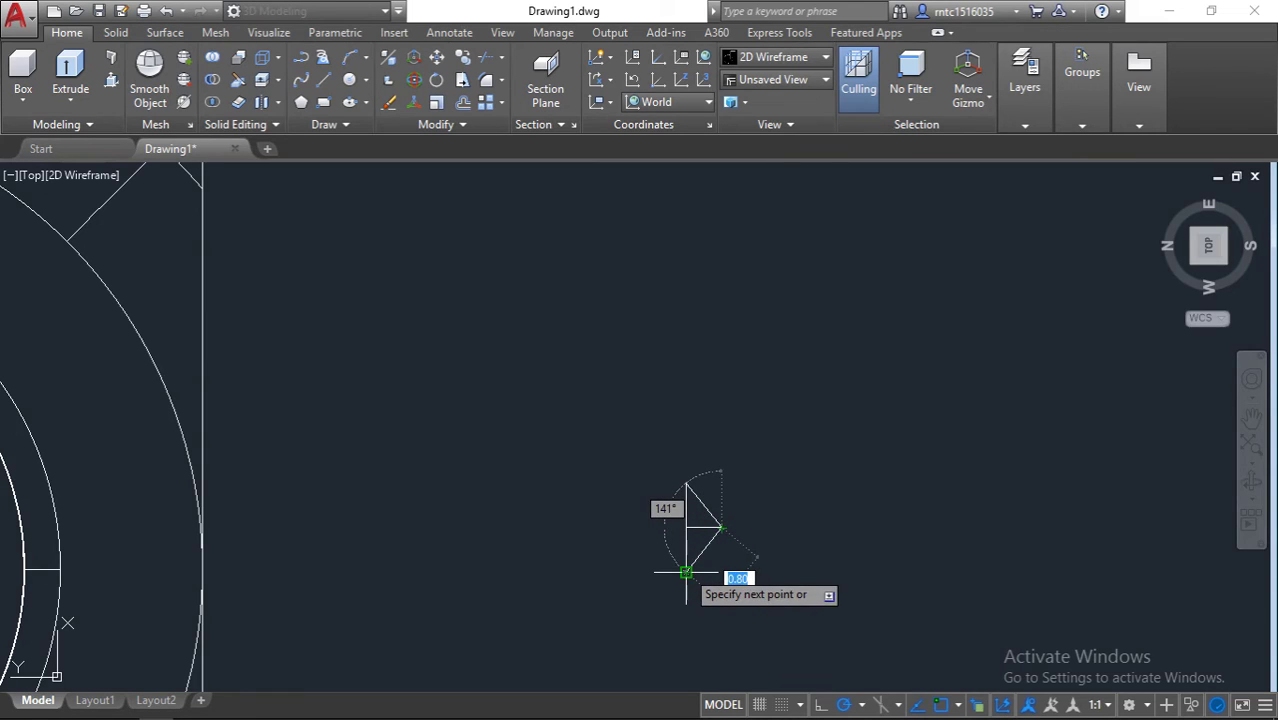
pyautogui.click(686, 572)
pyautogui.press('Return')
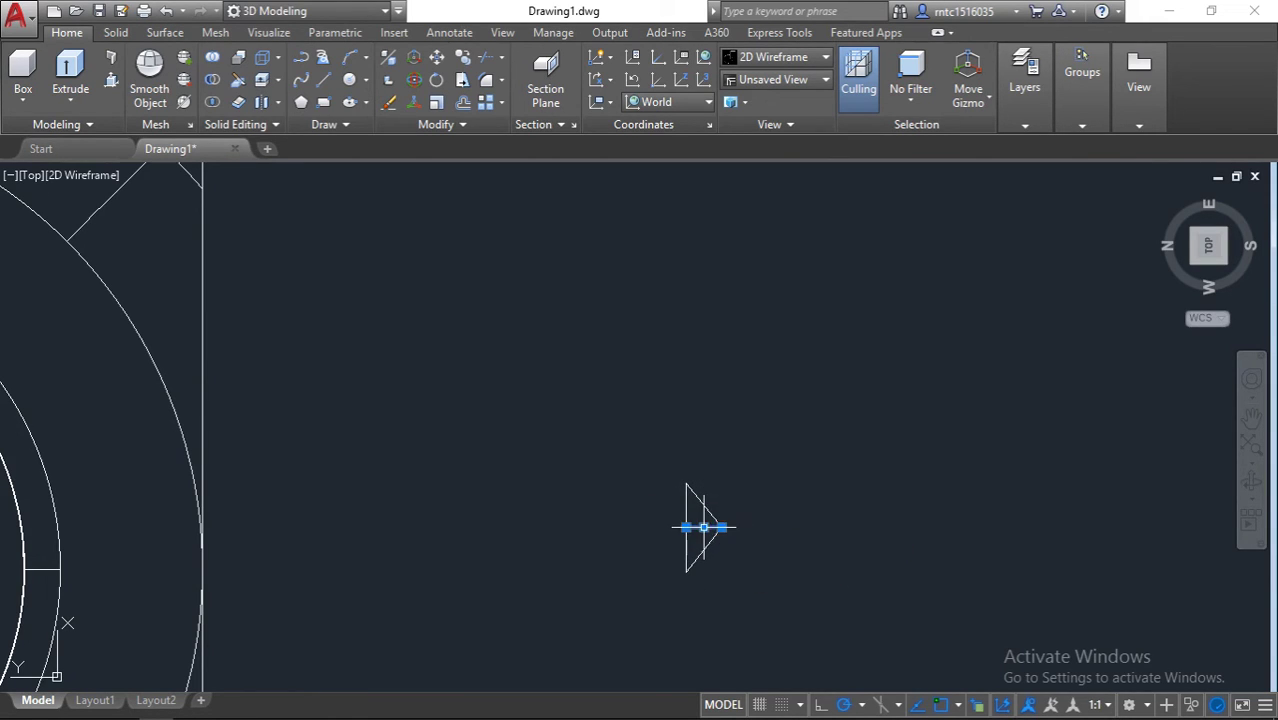
# - Join the triangle's three sides into a single closed profile
pyautogui.click(724, 504)
pyautogui.click(644, 578)
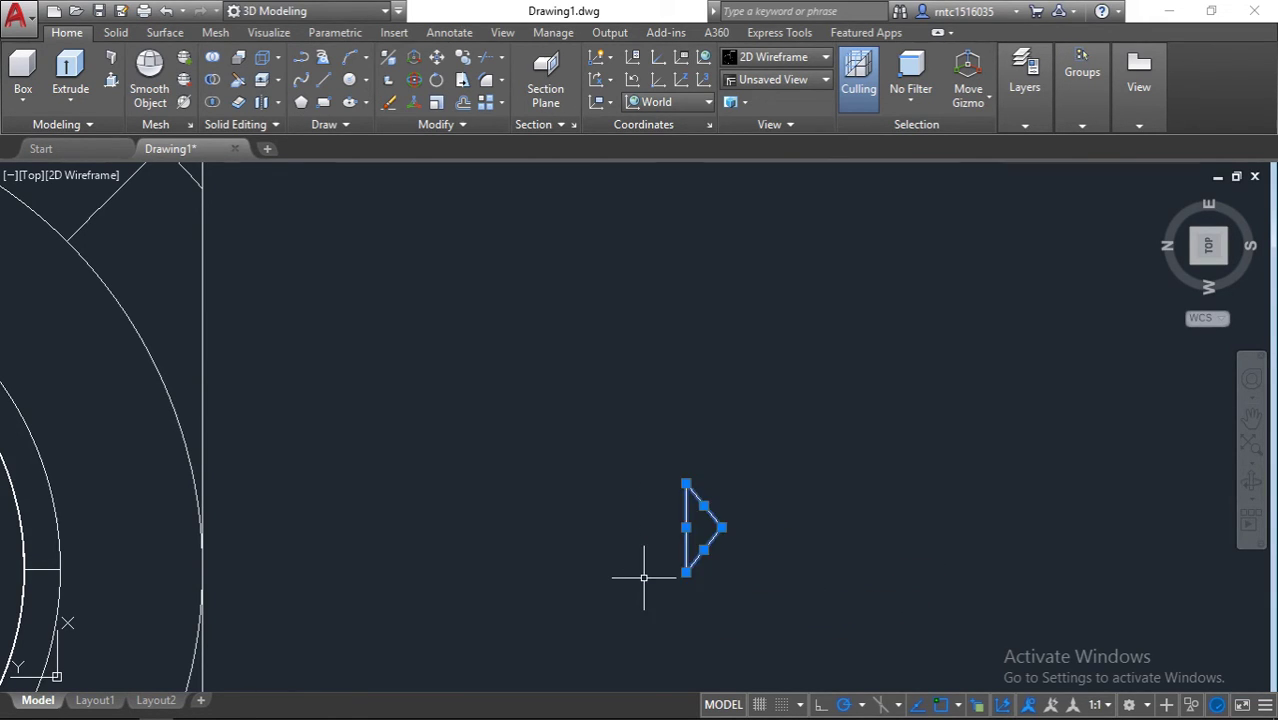
pyautogui.press('Return')
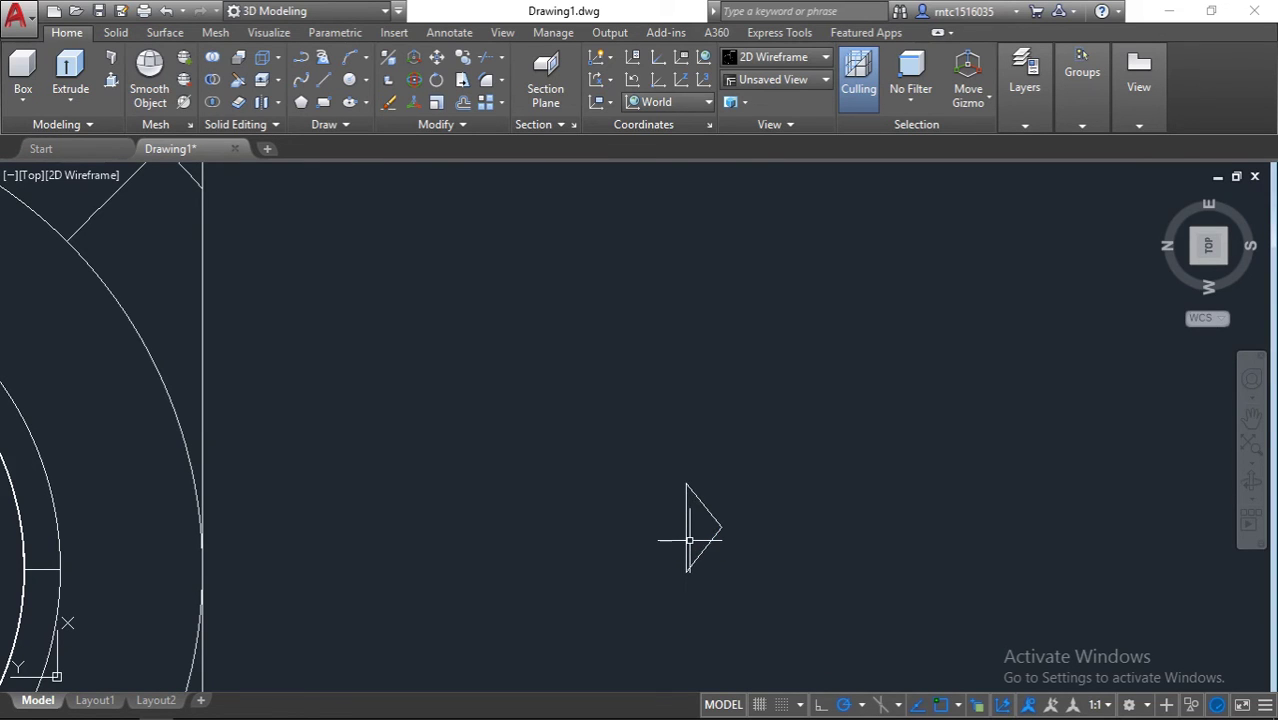
pyautogui.keyDown('shift'); pyautogui.moveTo(688, 540); pyautogui.dragTo(483, 411, button='middle'); pyautogui.keyUp('shift')
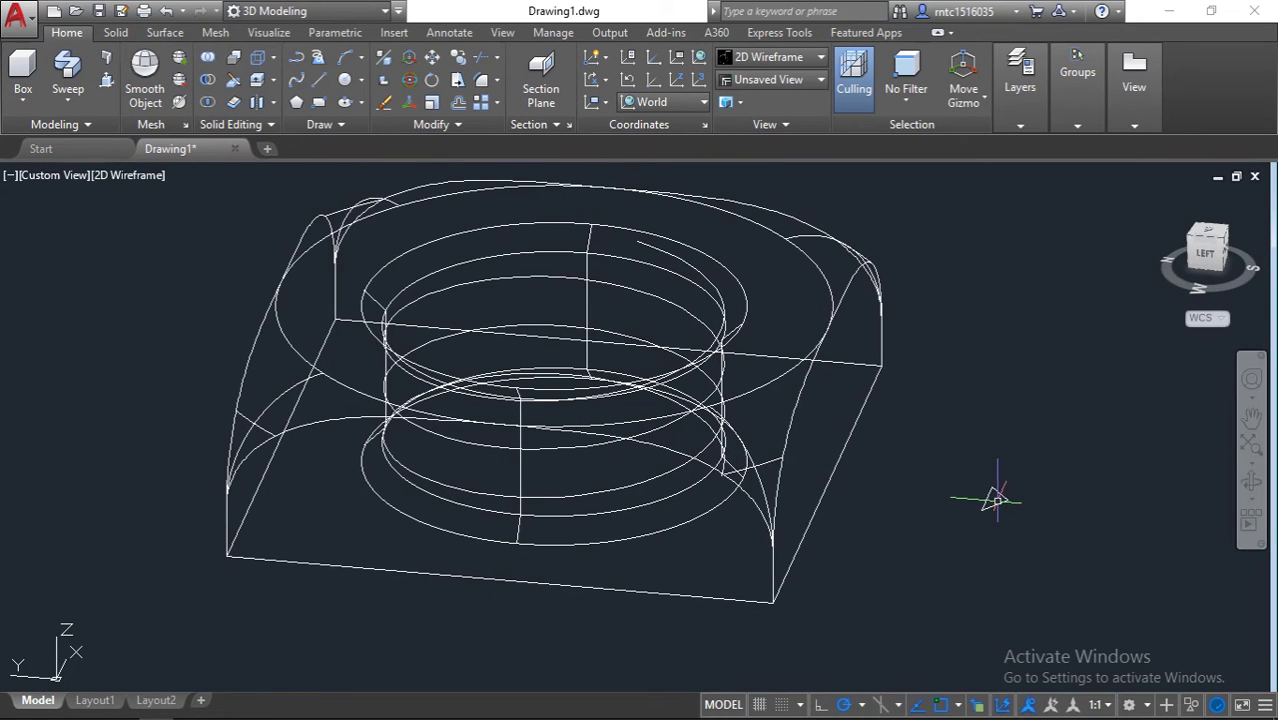
pyautogui.click(996, 500)
pyautogui.click(1000, 502)
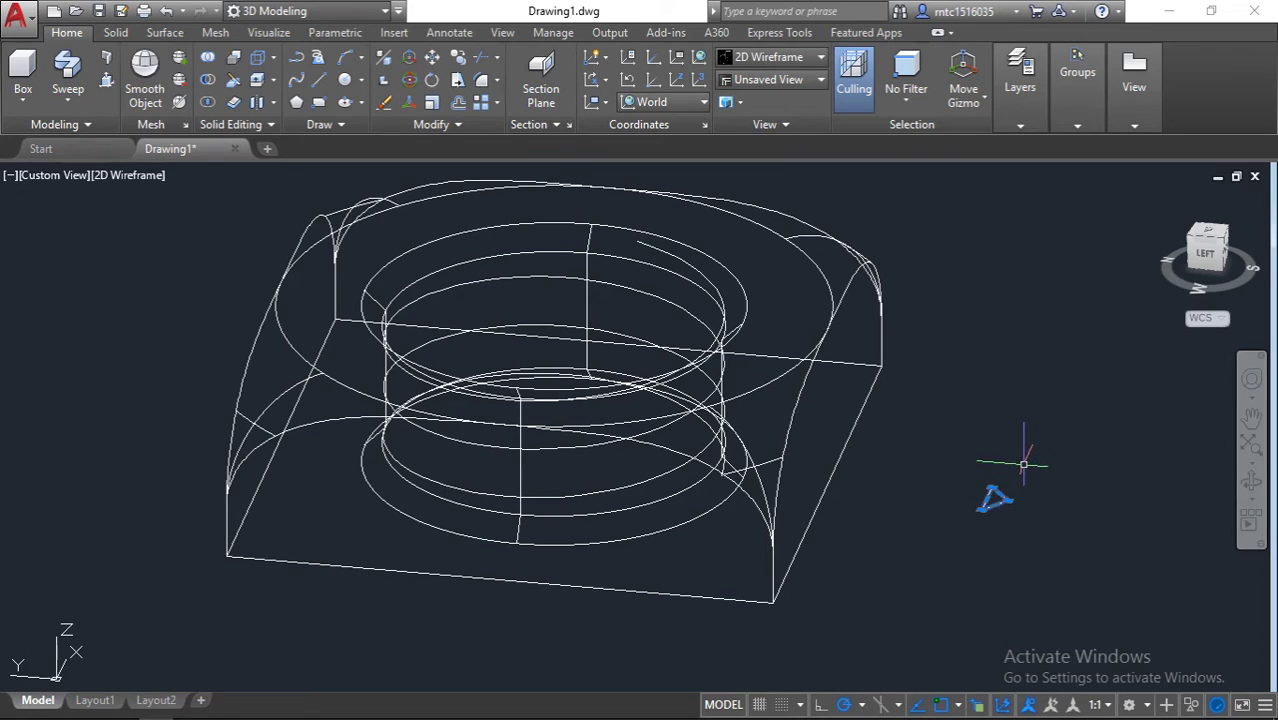
pyautogui.press('Return')
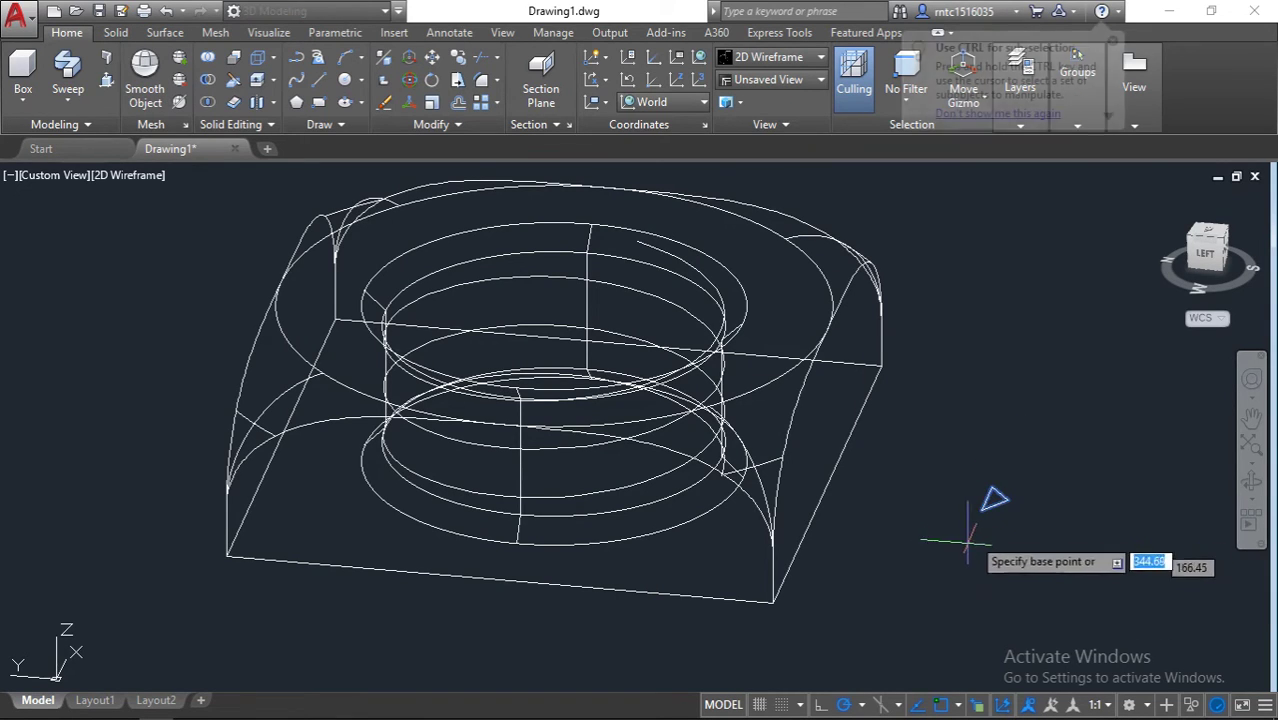
pyautogui.scroll(4, 955, 518)
pyautogui.scroll(2, 986, 498)
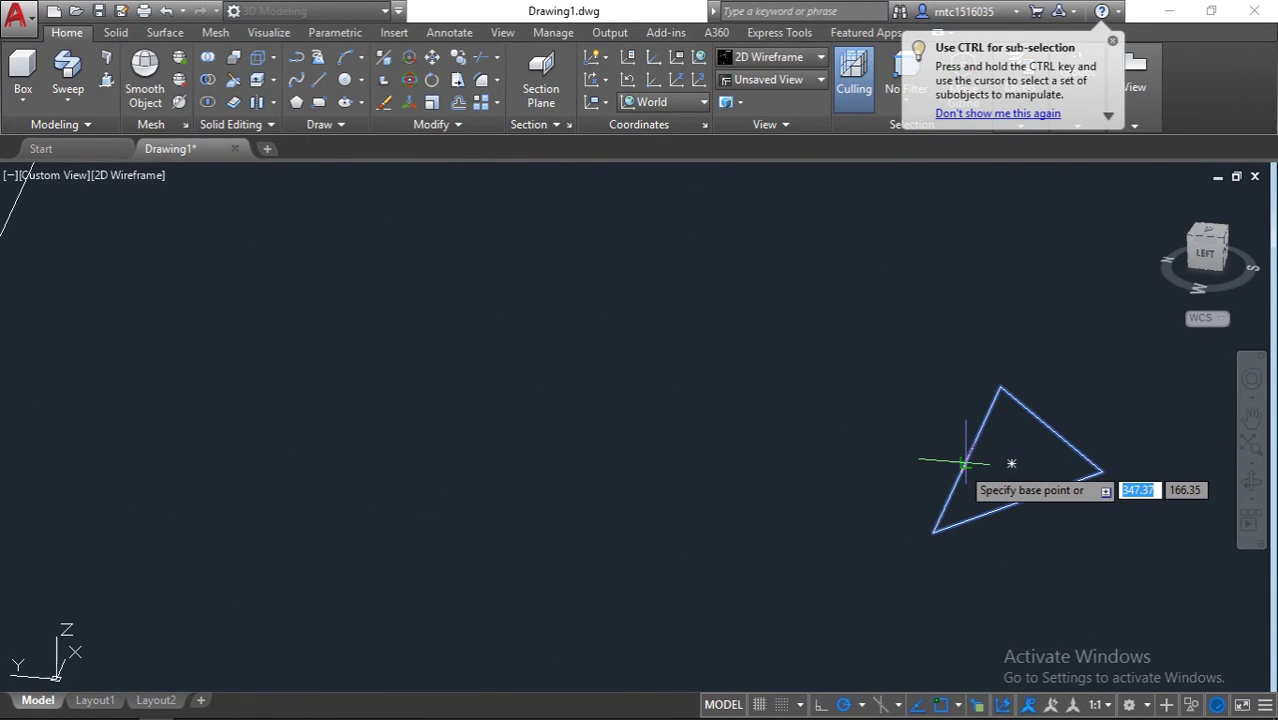
pyautogui.press('Escape')
# - Rotate the triangular profile 90° in 3D about an axis parallel to Y so that its 1.24 base stands vertical
pyautogui.write('r')
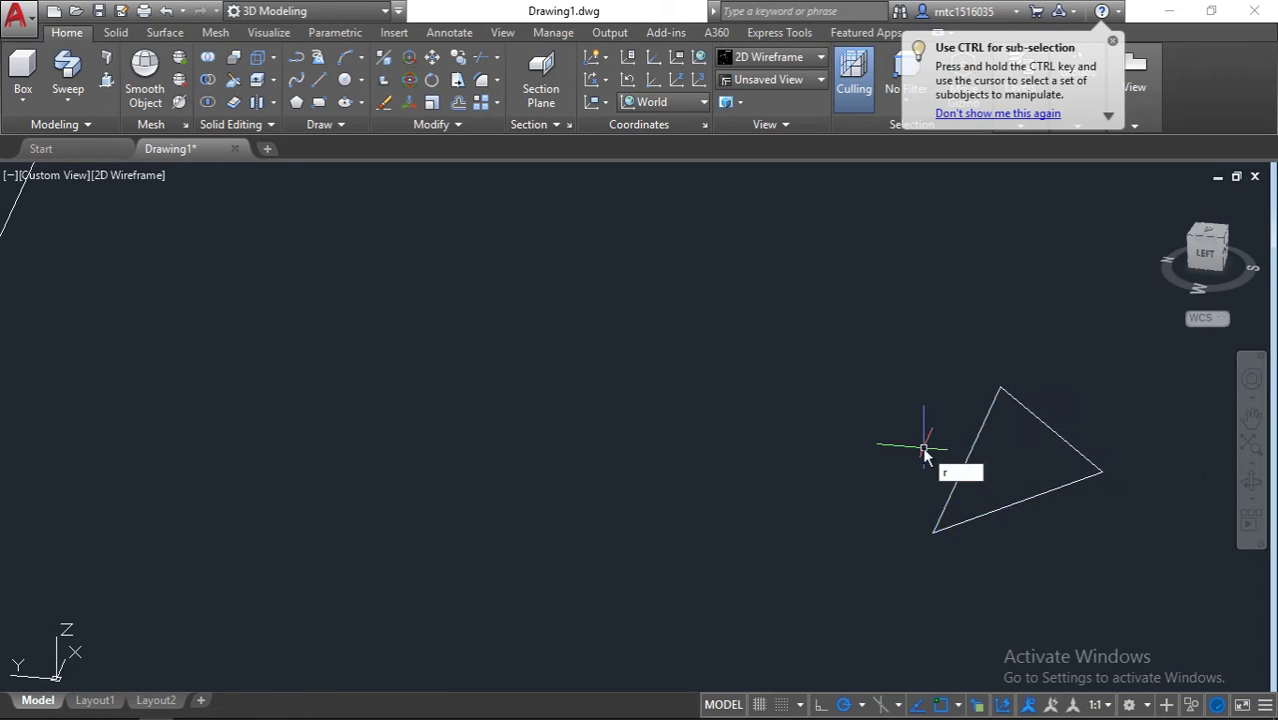
pyautogui.write('o')
pyautogui.click(991, 525)
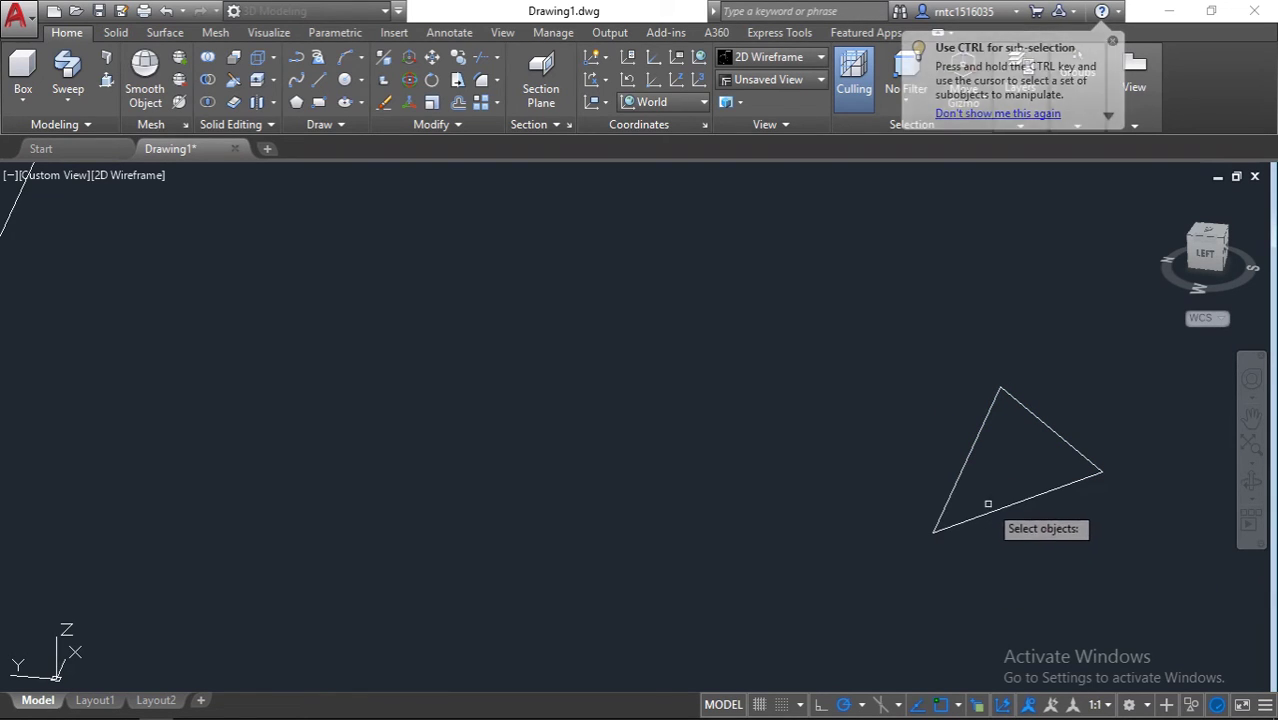
pyautogui.click(1005, 506)
pyautogui.press('Return')
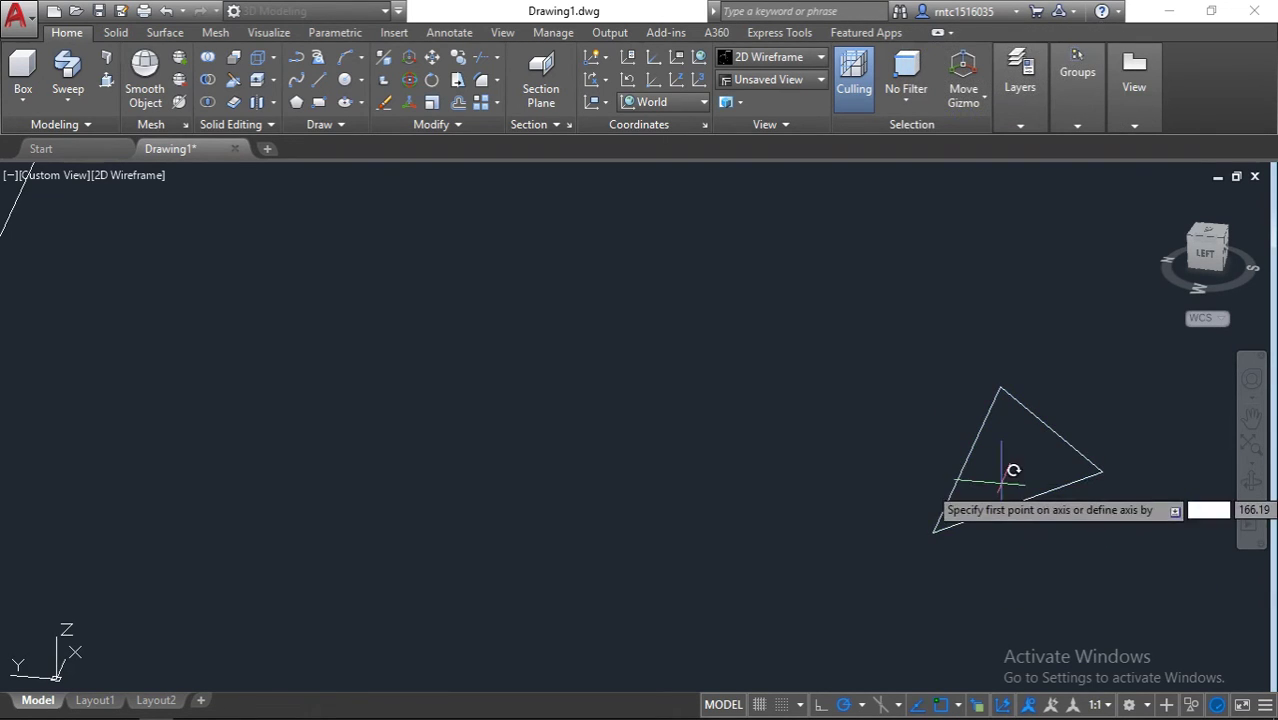
pyautogui.click(999, 563)
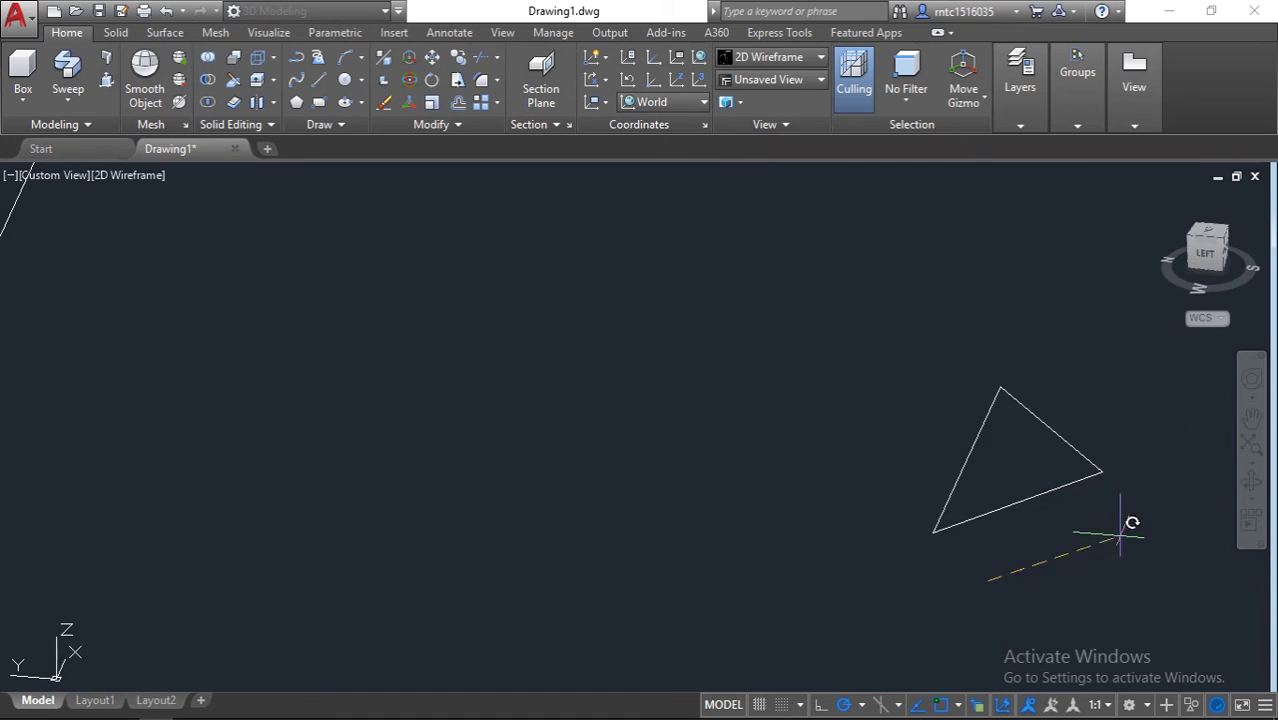
pyautogui.scroll(-4, 1100, 540)
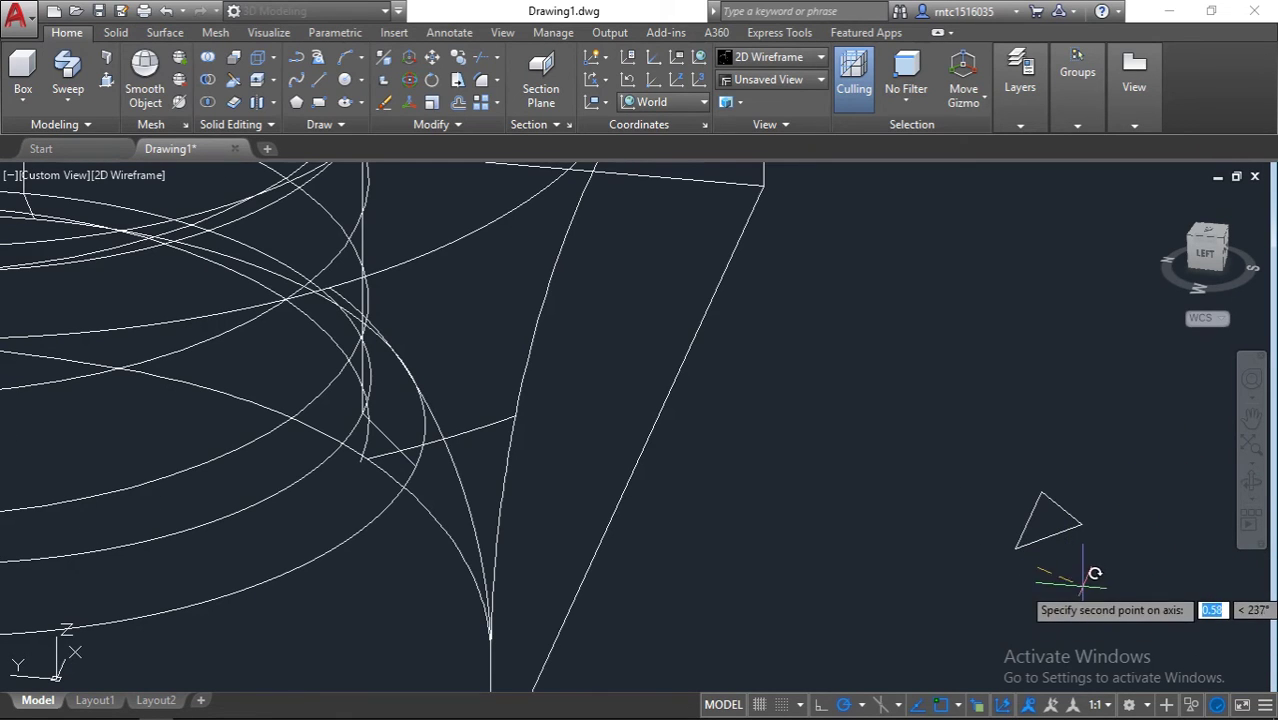
pyautogui.keyDown('shift'); pyautogui.moveTo(1084, 566); pyautogui.dragTo(1110, 590, button='middle'); pyautogui.keyUp('shift')
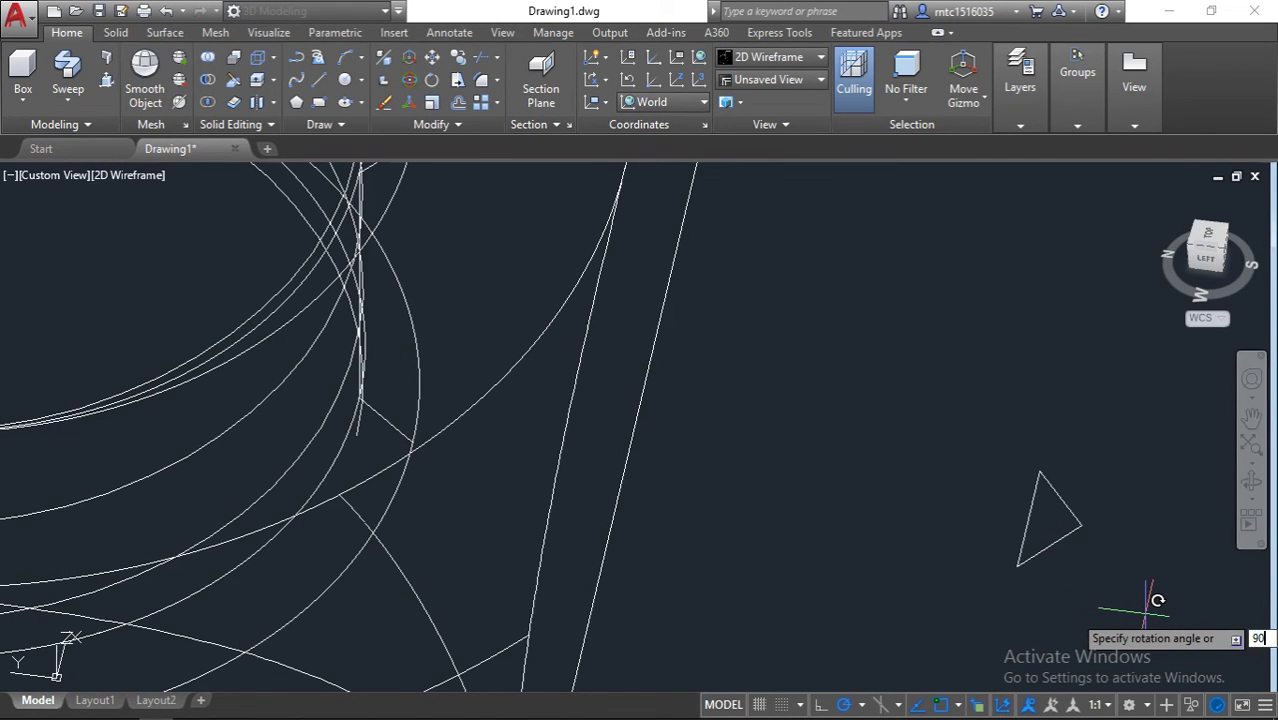
pyautogui.press('Return')
# - Move the triangular profile from the midpoint of its vertical base to the lower endpoint of the helix
pyautogui.keyDown('shift'); pyautogui.moveTo(1110, 600); pyautogui.dragTo(1013, 539, button='middle'); pyautogui.keyUp('shift')
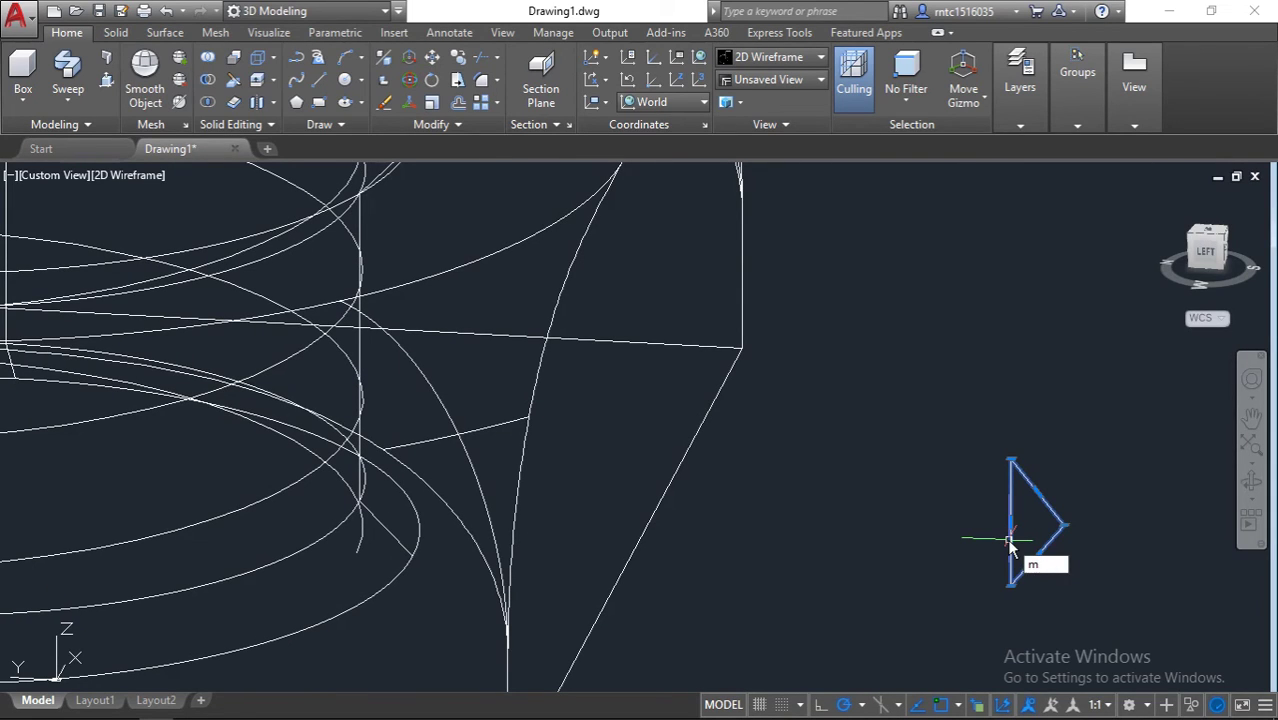
pyautogui.press('Return')
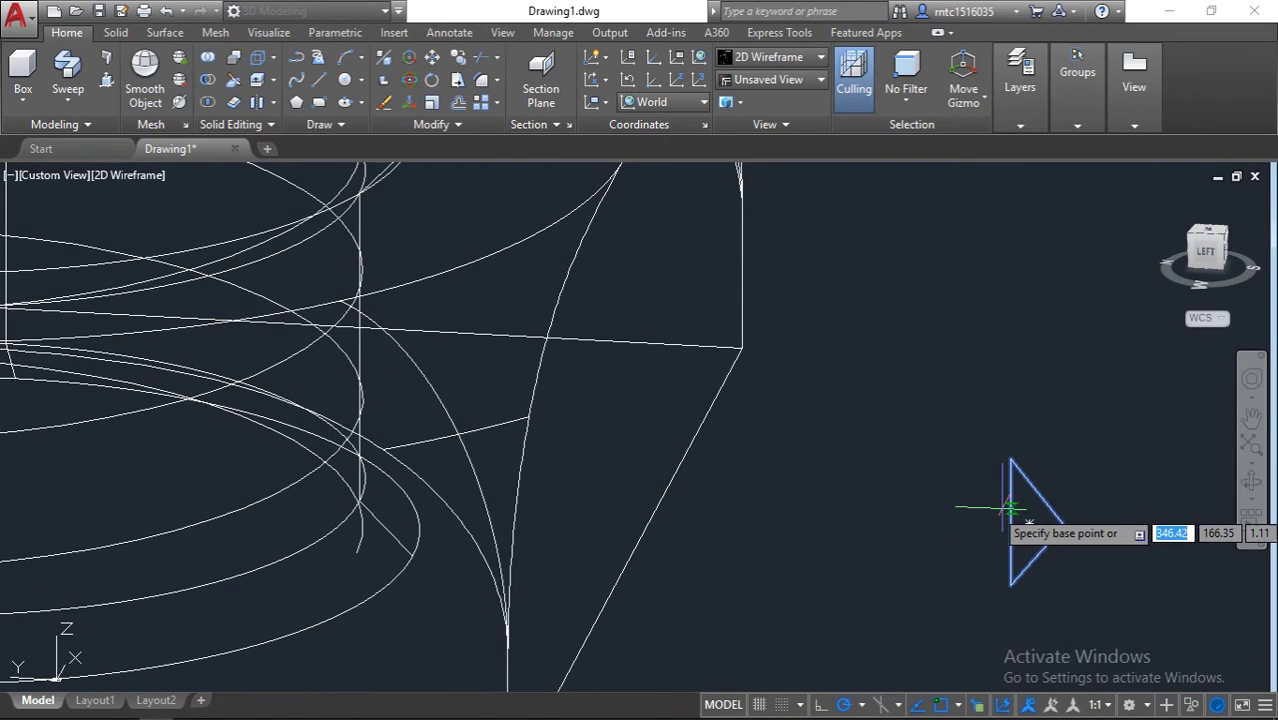
pyautogui.click(1013, 522)
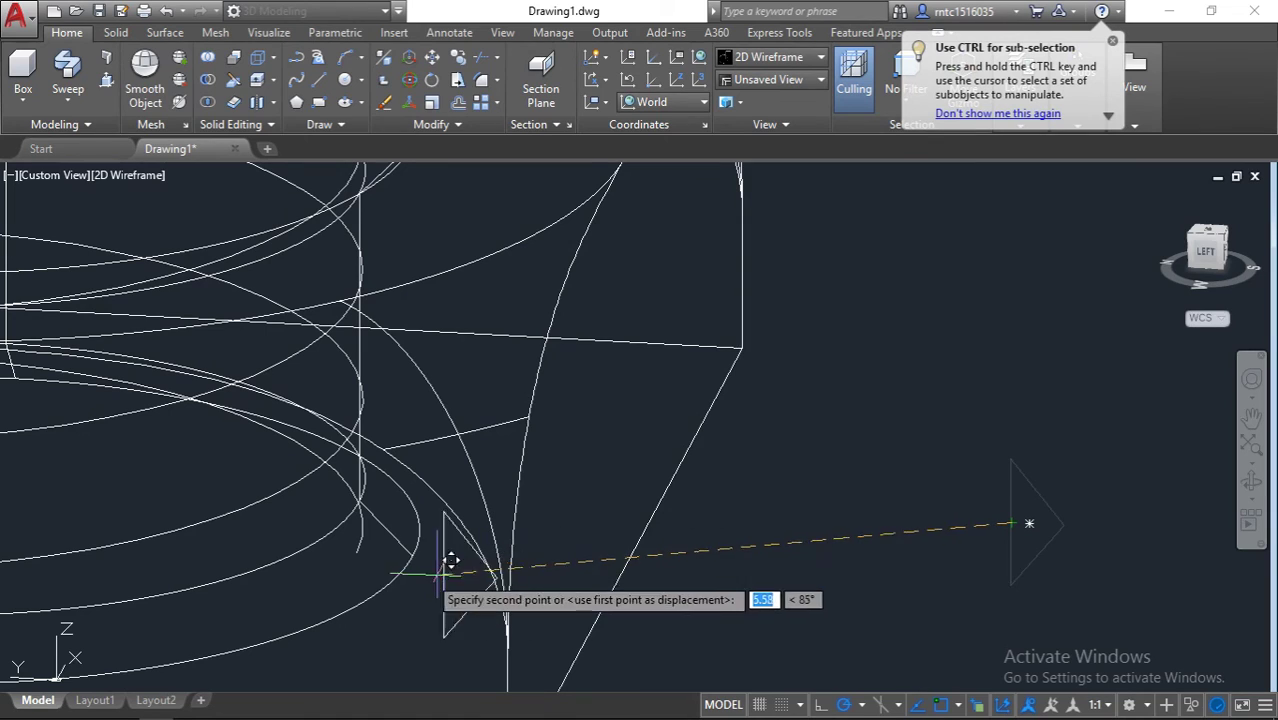
pyautogui.click(357, 551)
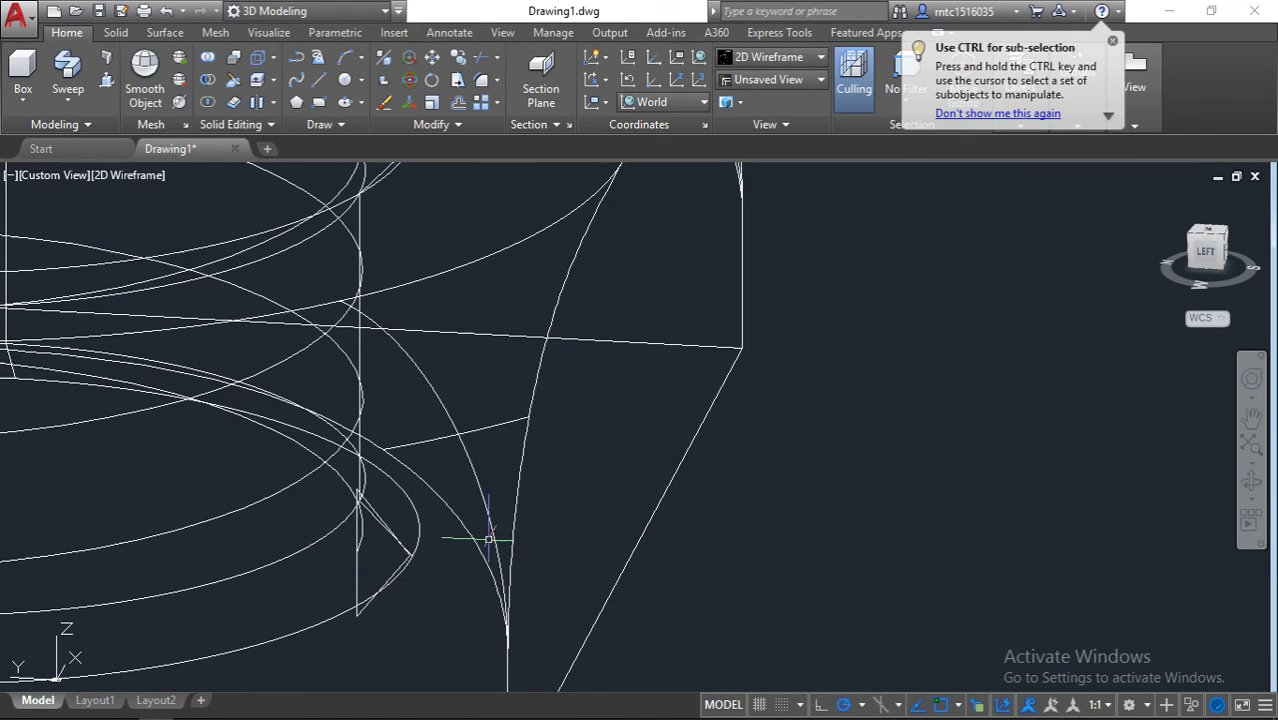
# - Sweep the triangular profile along the helix to form the solid thread inside the nut's hole
pyautogui.click(67, 66)
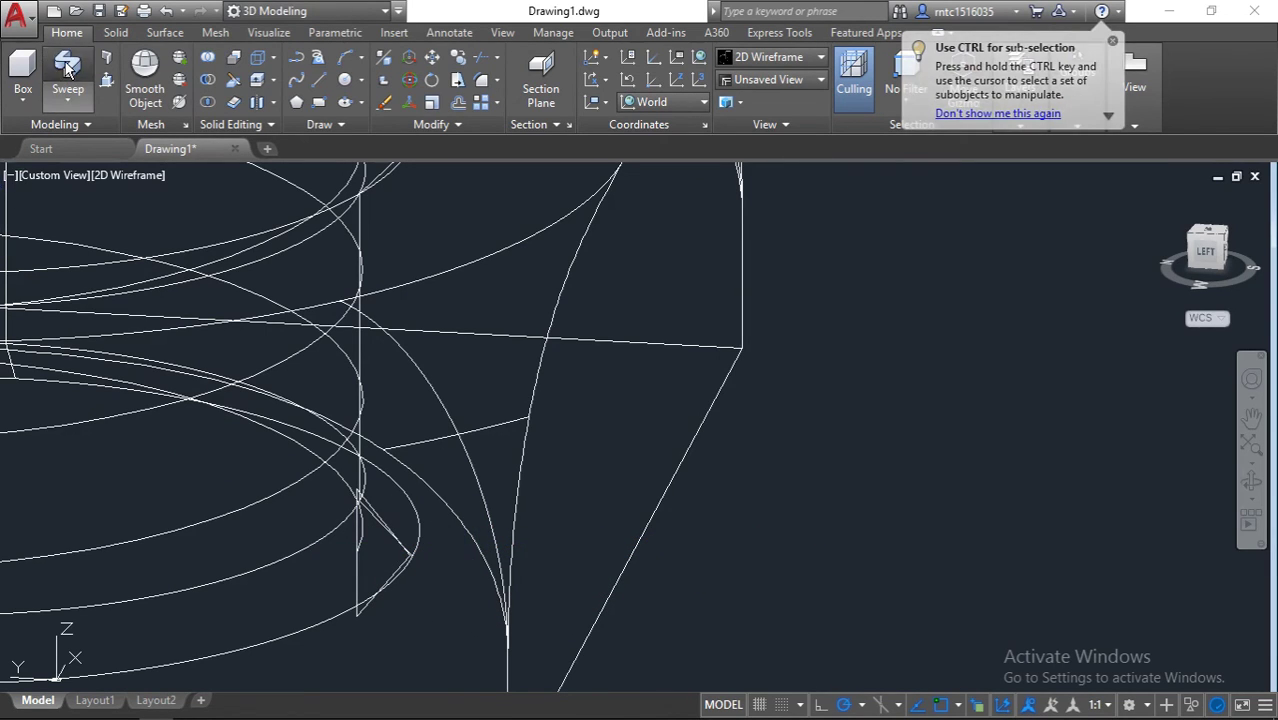
pyautogui.scroll(3, 380, 548)
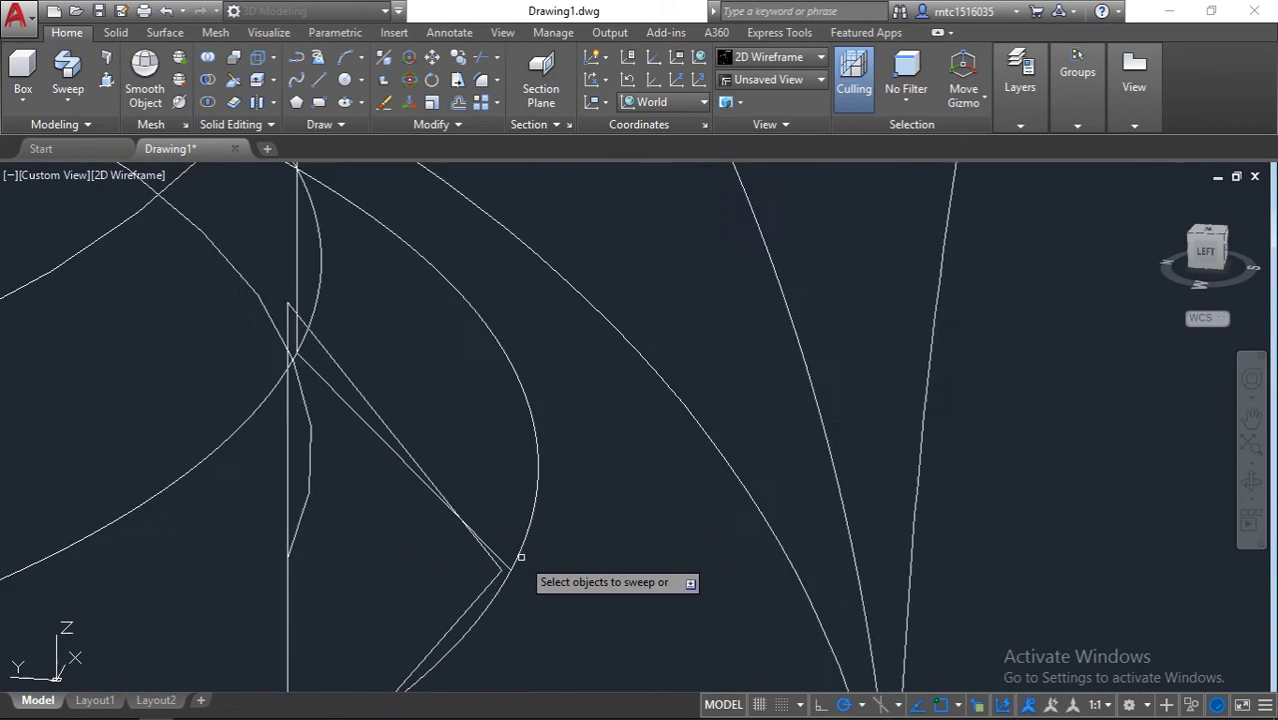
pyautogui.scroll(-3, 520, 556)
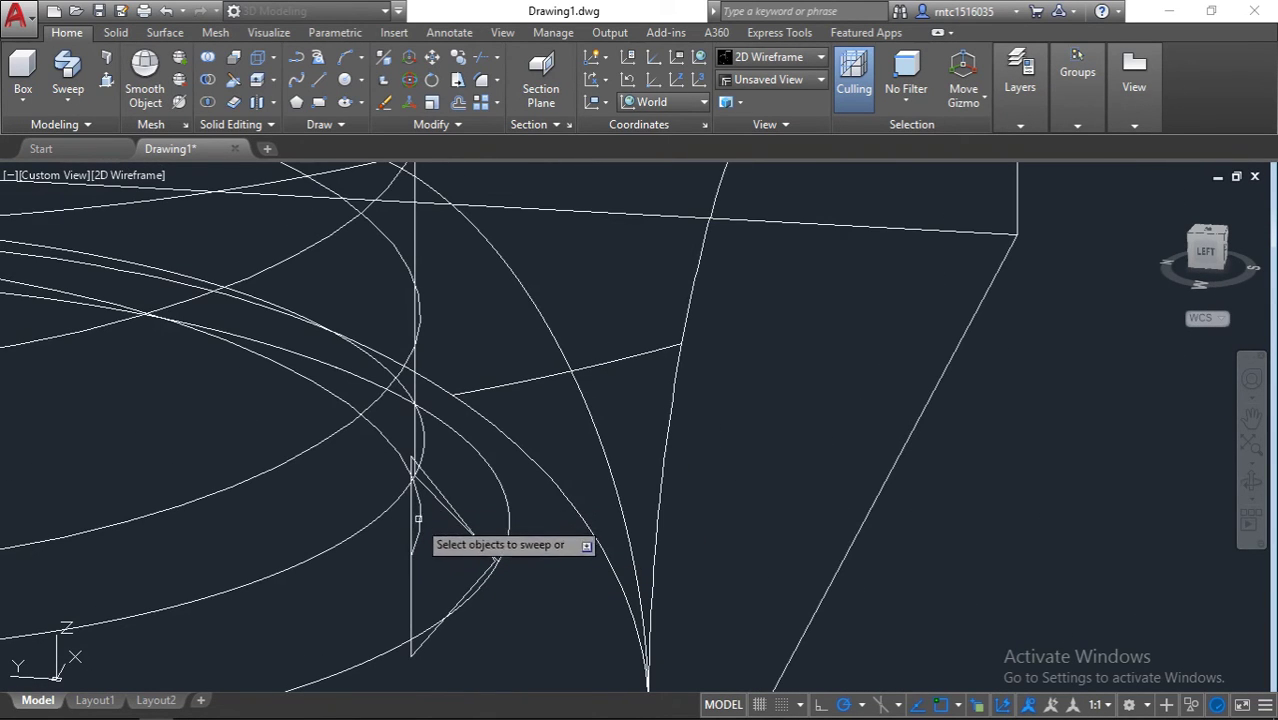
pyautogui.click(411, 577)
pyautogui.press('Return')
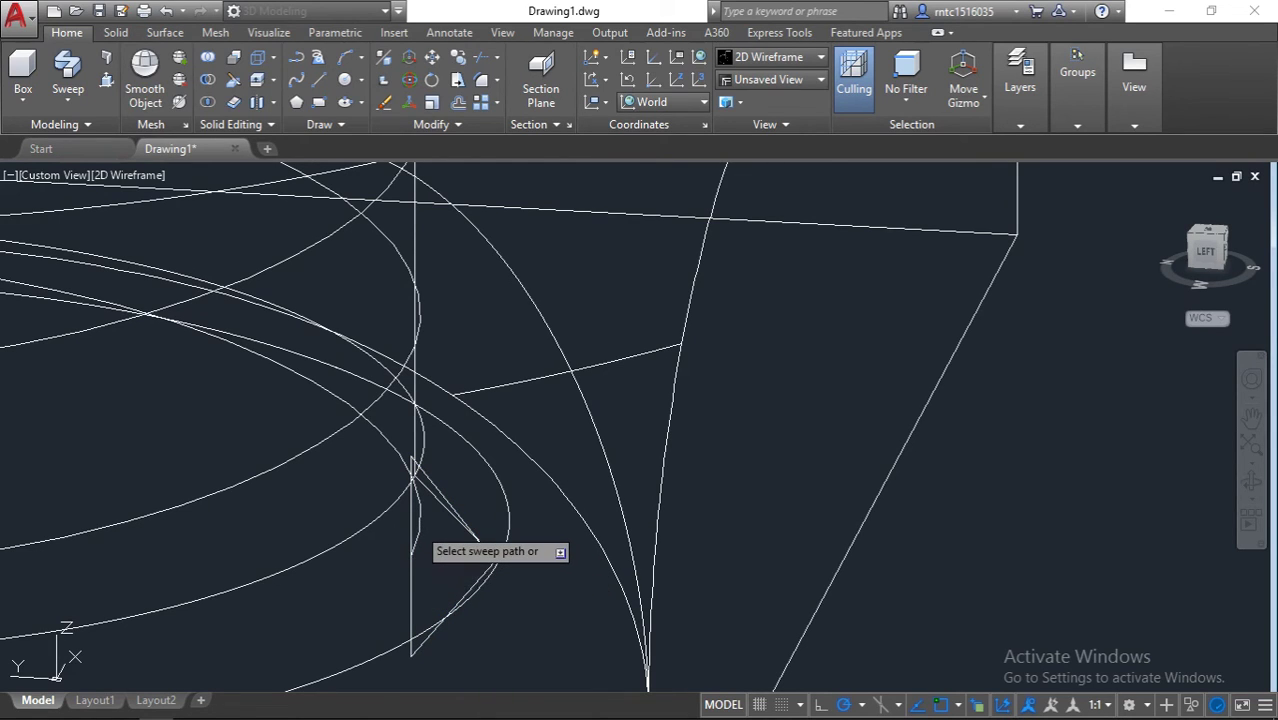
pyautogui.click(419, 528)
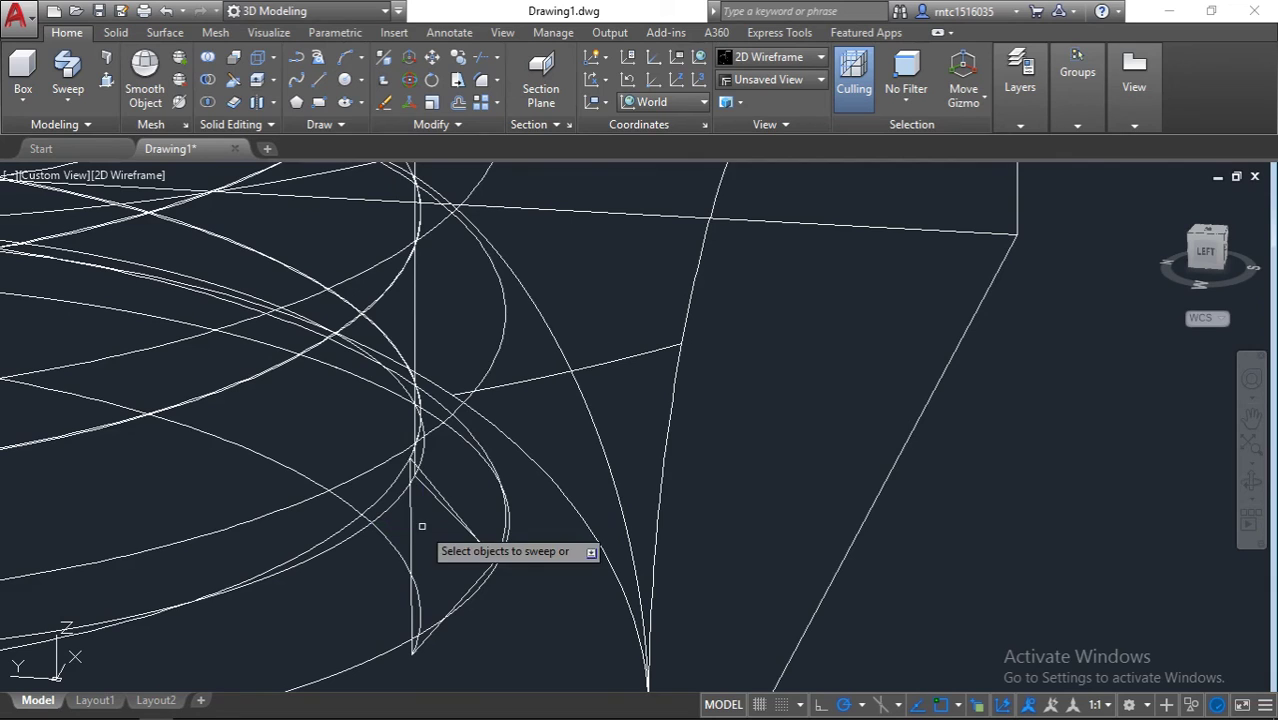
pyautogui.scroll(-2, 249, 572)
pyautogui.moveTo(249, 572); pyautogui.dragTo(582, 583, button='middle')
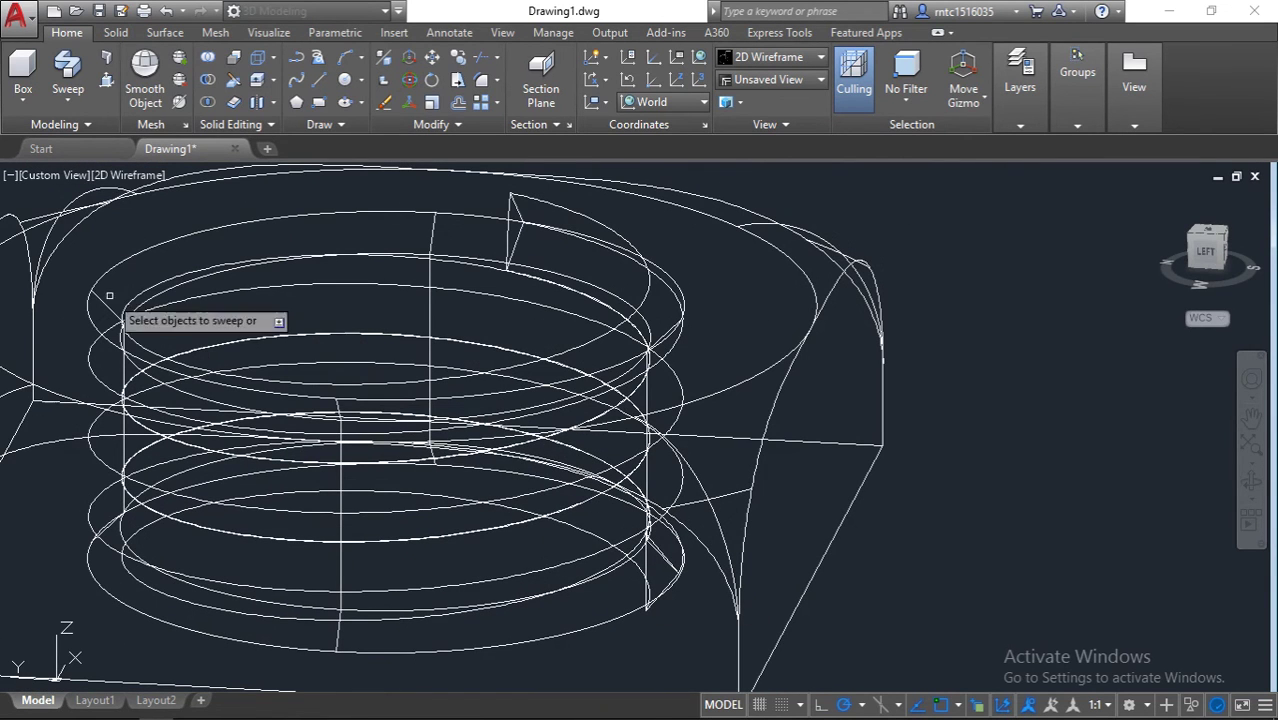
# - Leave the Sweep command and display the model in the Realistic visual style
pyautogui.click(68, 100)
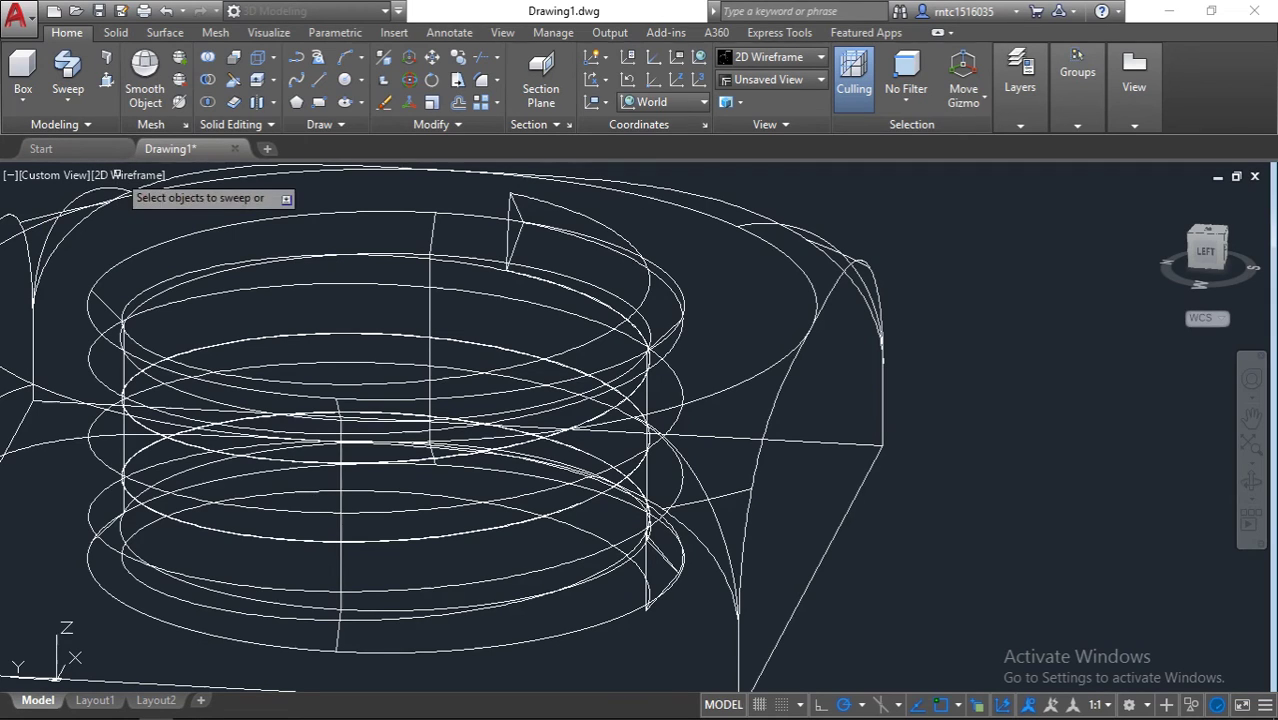
pyautogui.click(122, 175)
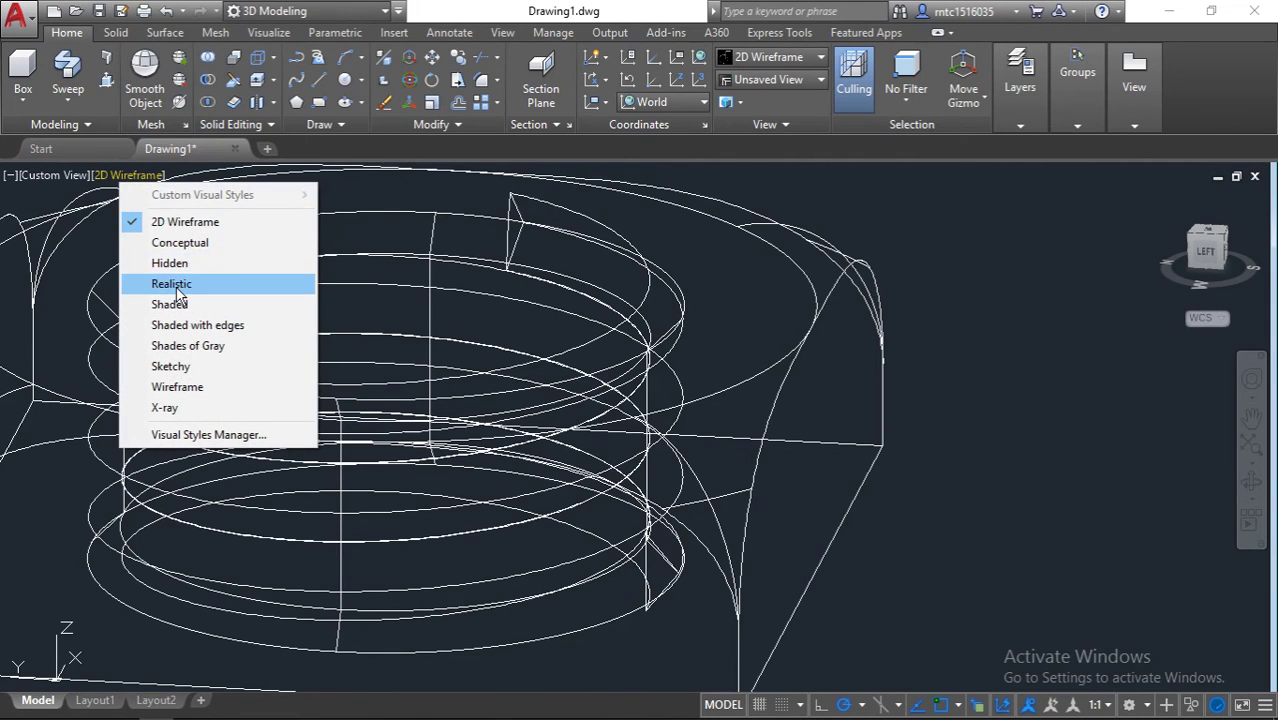
pyautogui.click(175, 284)
pyautogui.scroll(-2, 175, 287)
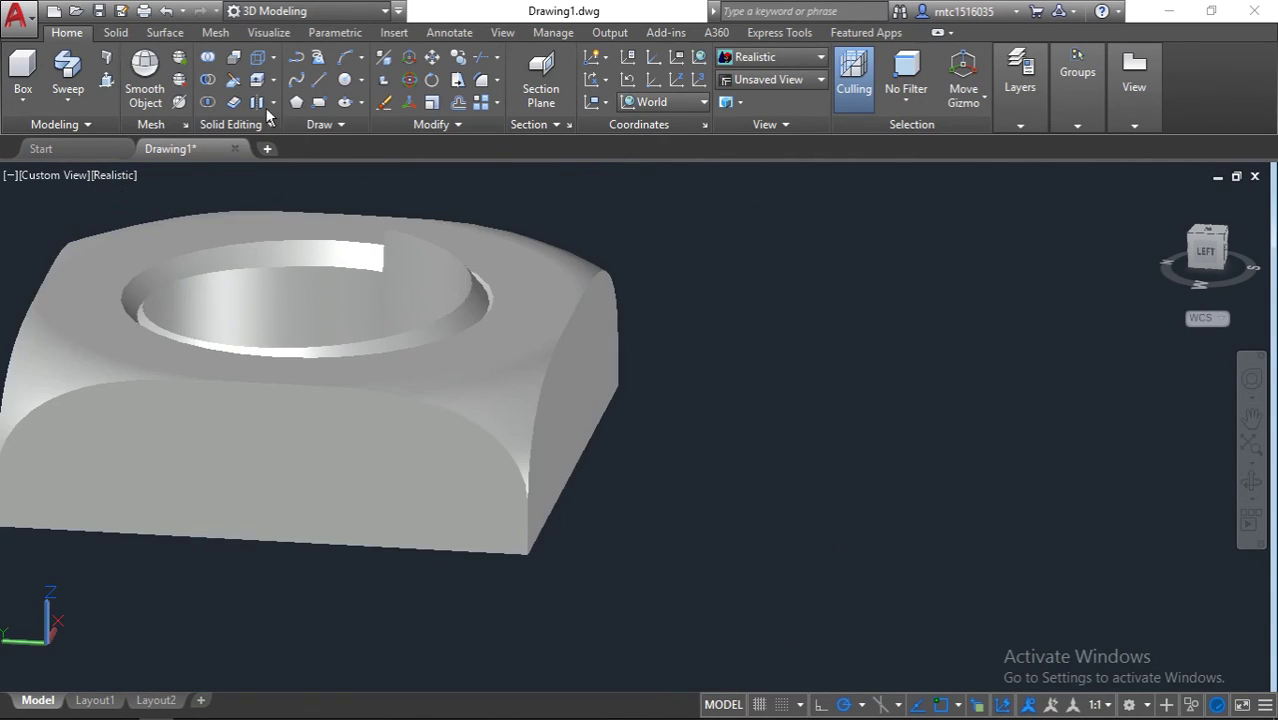
# - Subtract the swept thread solid from the nut body to cut the internal thread
pyautogui.click(384, 309)
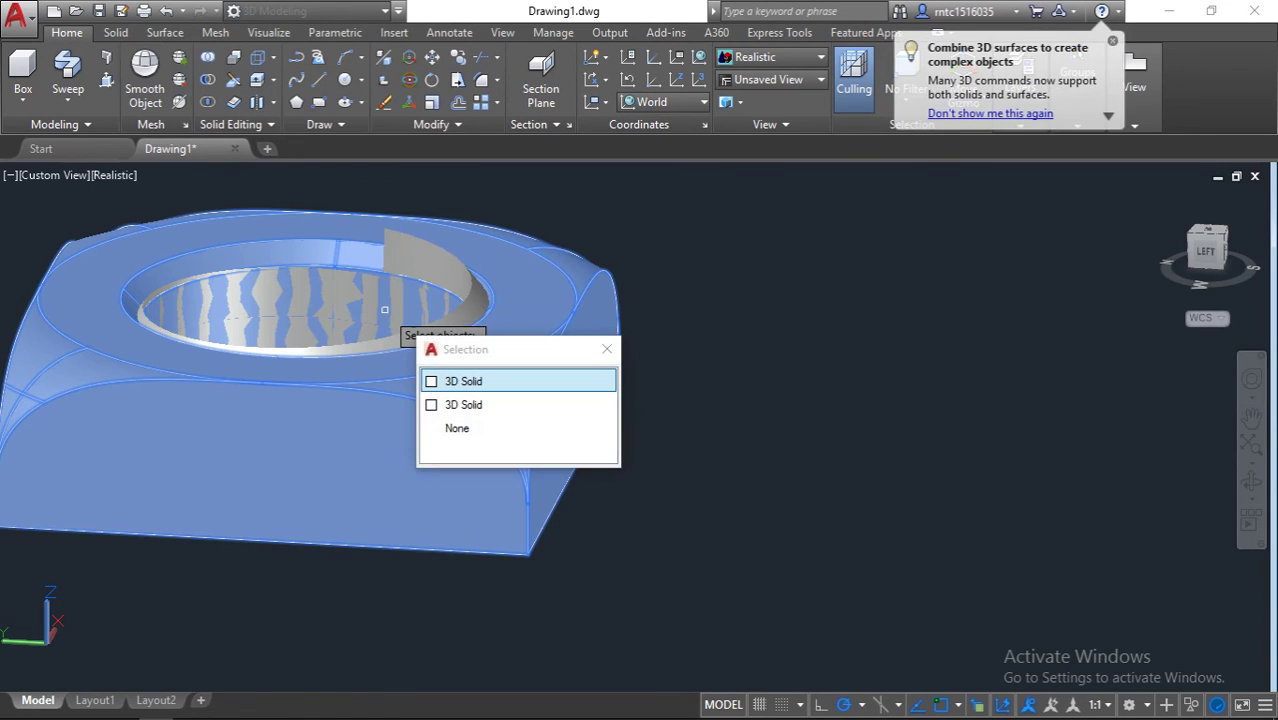
pyautogui.click(499, 382)
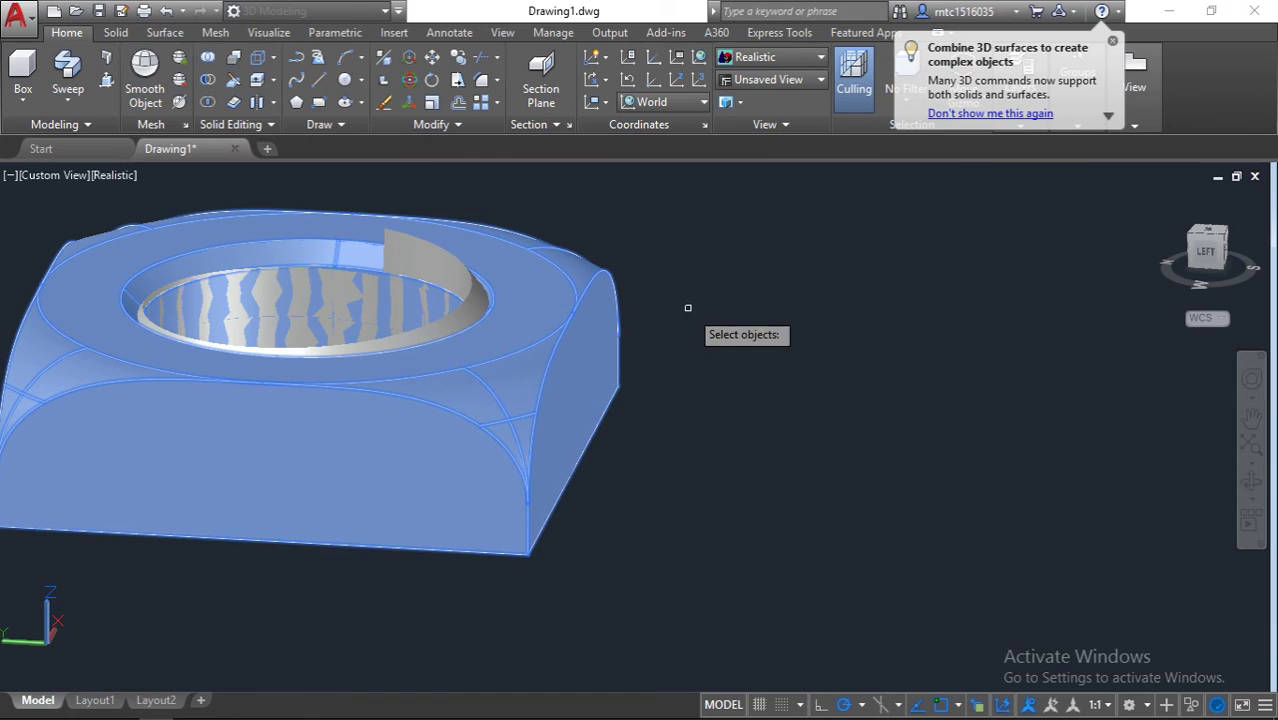
pyautogui.press('Return')
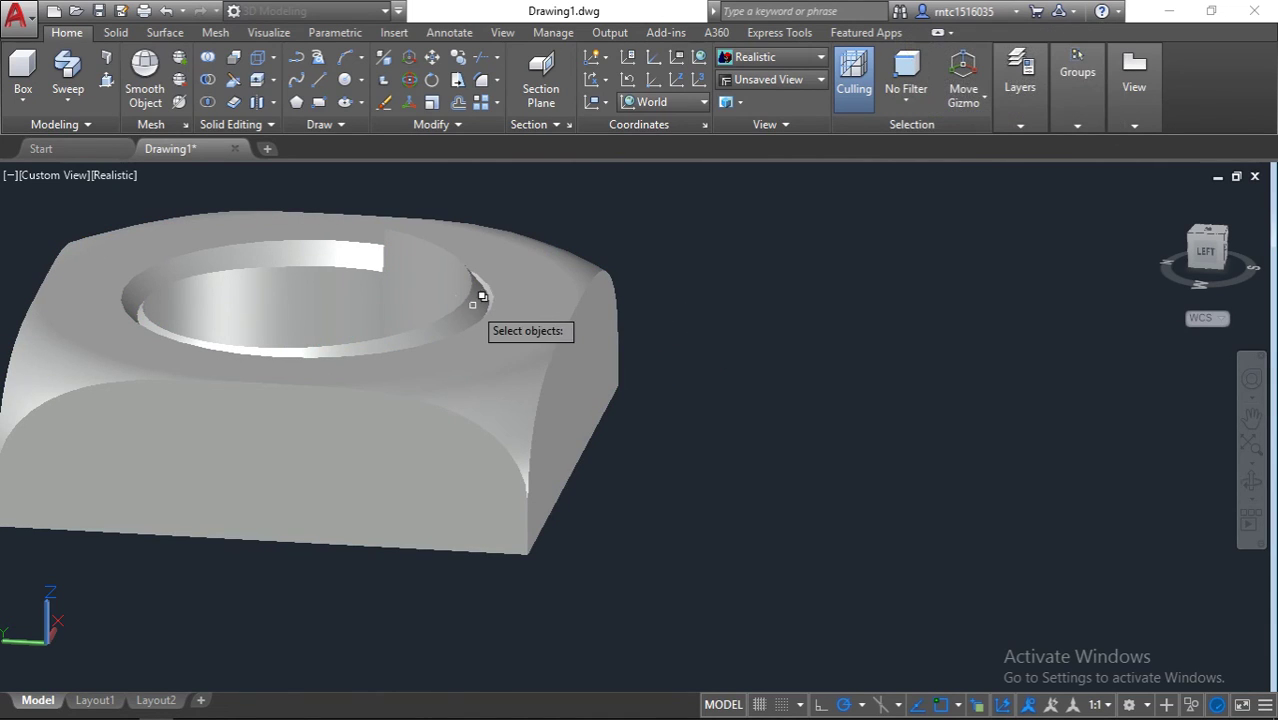
pyautogui.click(472, 304)
pyautogui.click(560, 377)
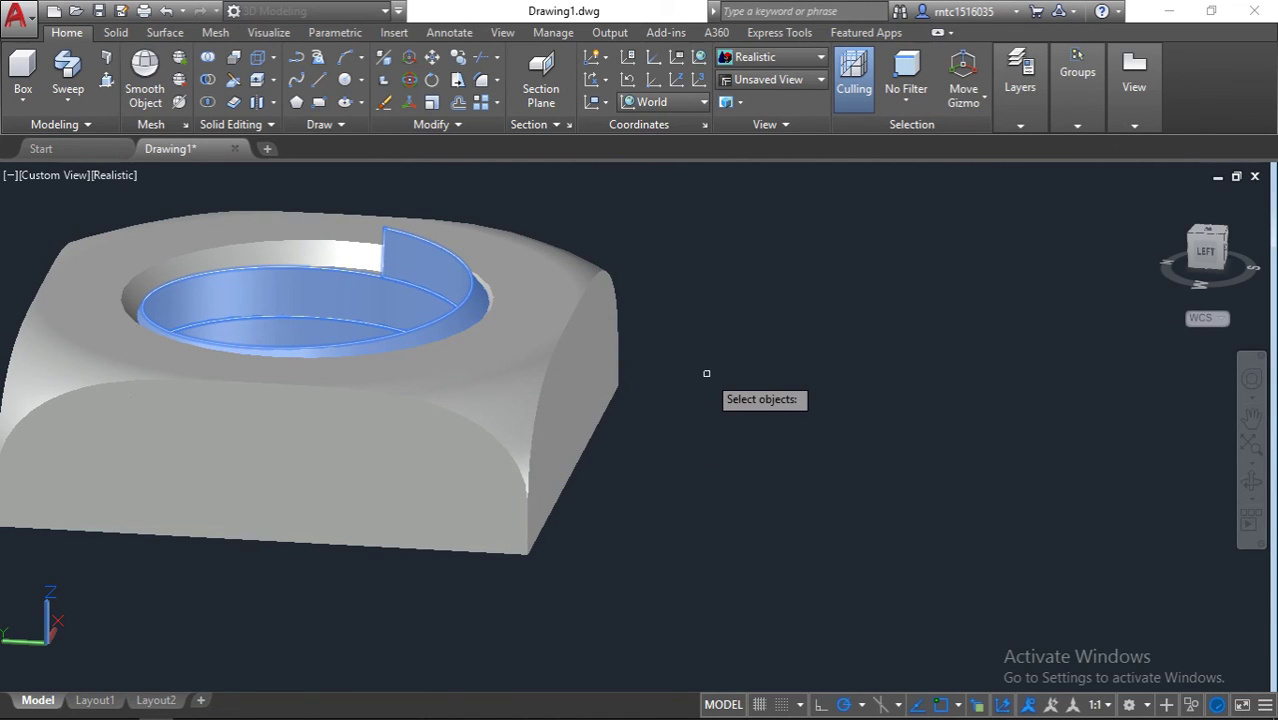
pyautogui.press('Return')
# - Examine the threaded hole and the rounded corners of the nut from several angles and distances
pyautogui.keyDown('shift'); pyautogui.moveTo(705, 369); pyautogui.dragTo(877, 370, button='middle'); pyautogui.keyUp('shift')
pyautogui.scroll(3, 662, 357)
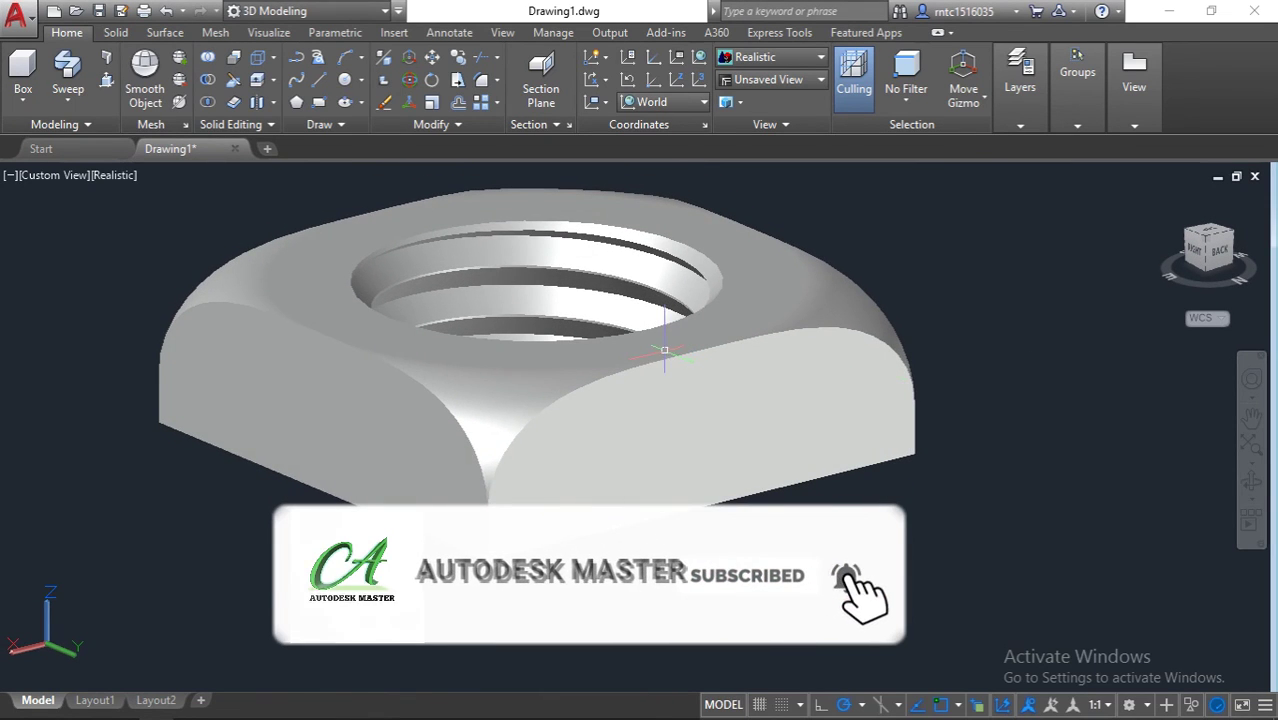
pyautogui.scroll(-4, 662, 358)
pyautogui.moveTo(662, 358); pyautogui.dragTo(733, 439, button='middle')
pyautogui.scroll(3, 723, 471)
pyautogui.scroll(-4, 720, 471)
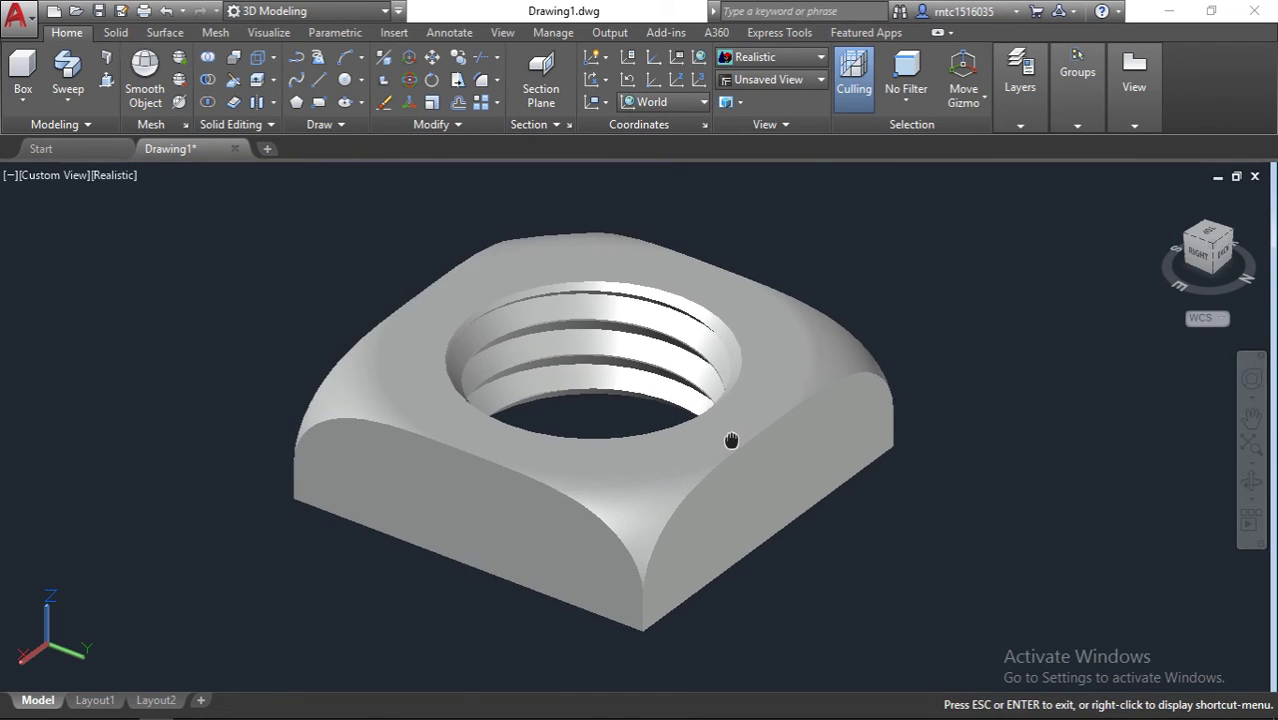